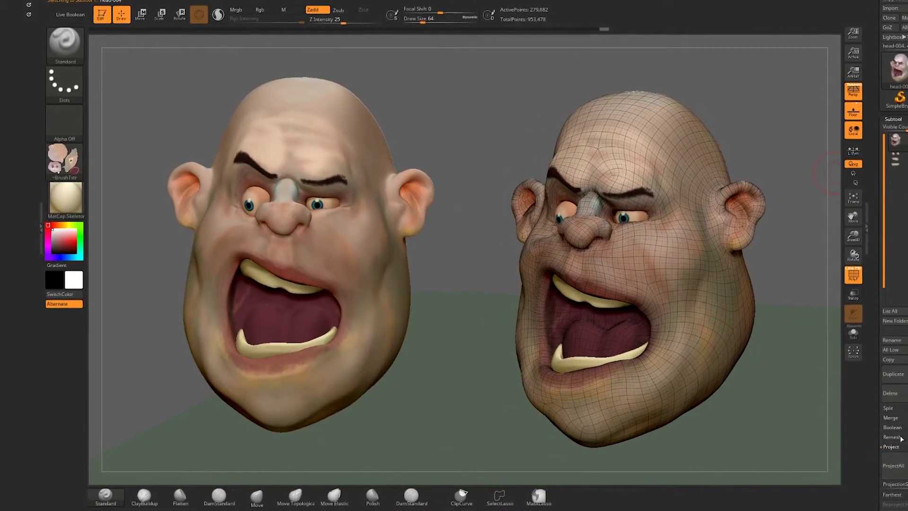
pyautogui.keyDown('alt'); pyautogui.moveTo(484, 112); pyautogui.dragTo(475, 99); pyautogui.keyUp('alt')
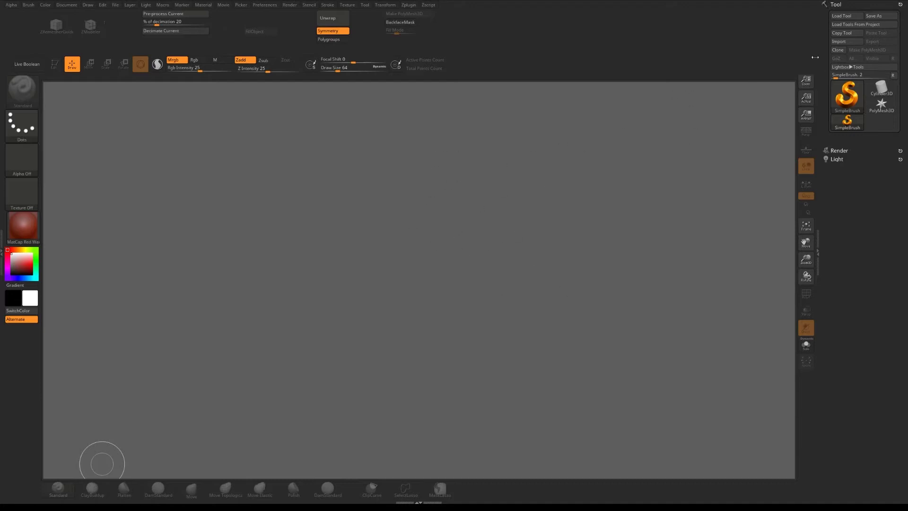
# Dock the Tool palette in the side tray beneath the Render and Light palettes and expand its contents
pyautogui.click(836, 4)
pyautogui.click(838, 4)
pyautogui.click(838, 5)
pyautogui.click(839, 4)
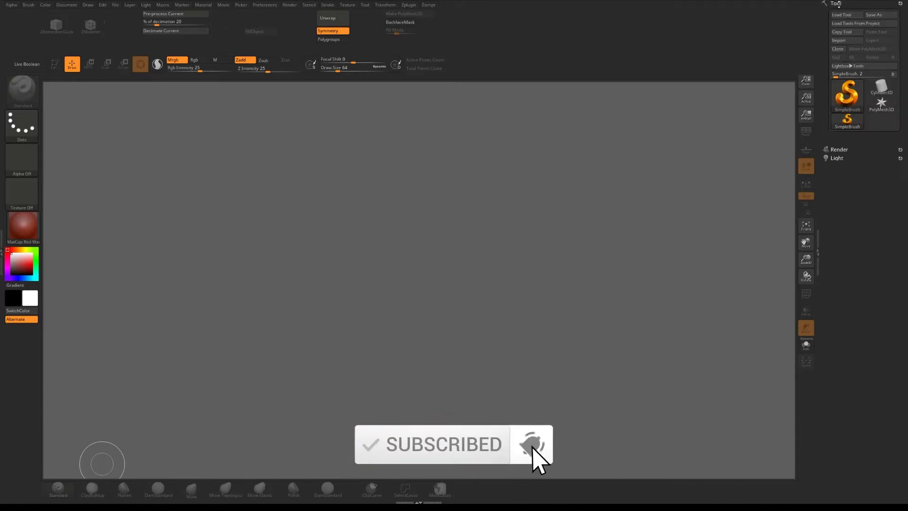
pyautogui.click(365, 5)
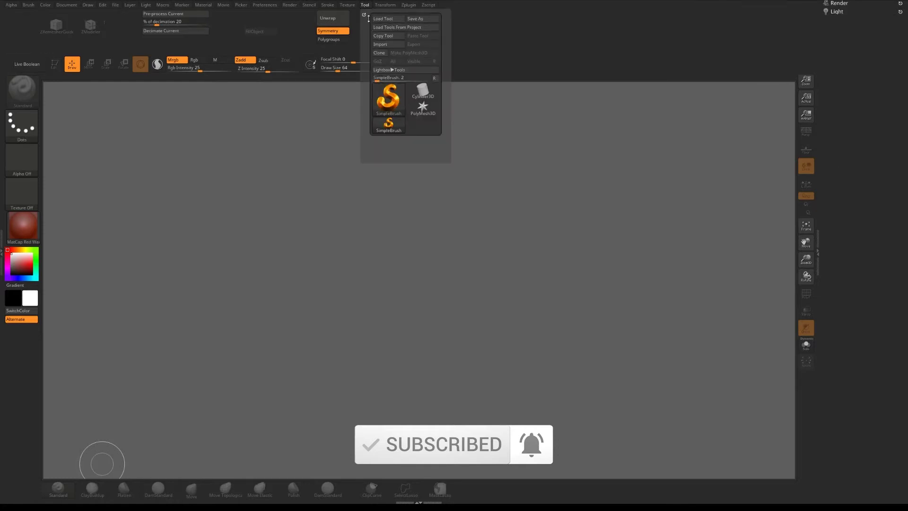
pyautogui.moveTo(363, 15); pyautogui.dragTo(846, 61)
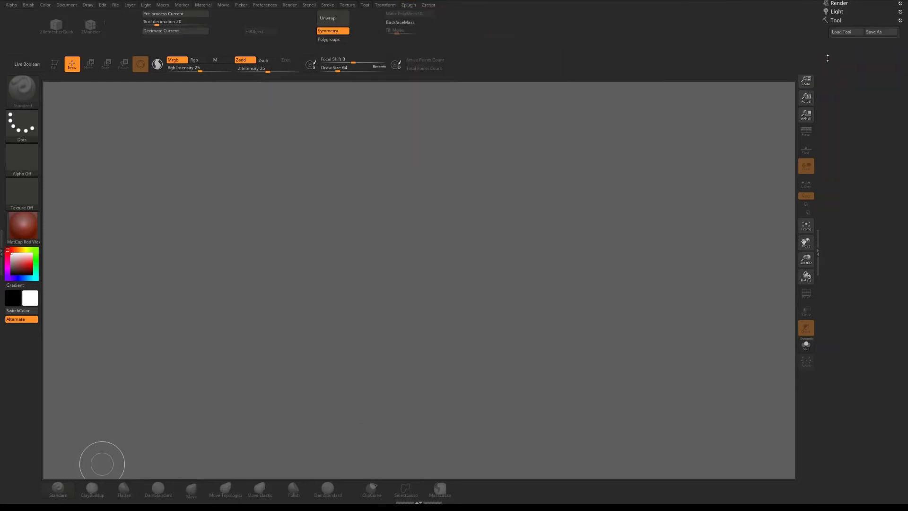
pyautogui.click(834, 19)
pyautogui.click(834, 20)
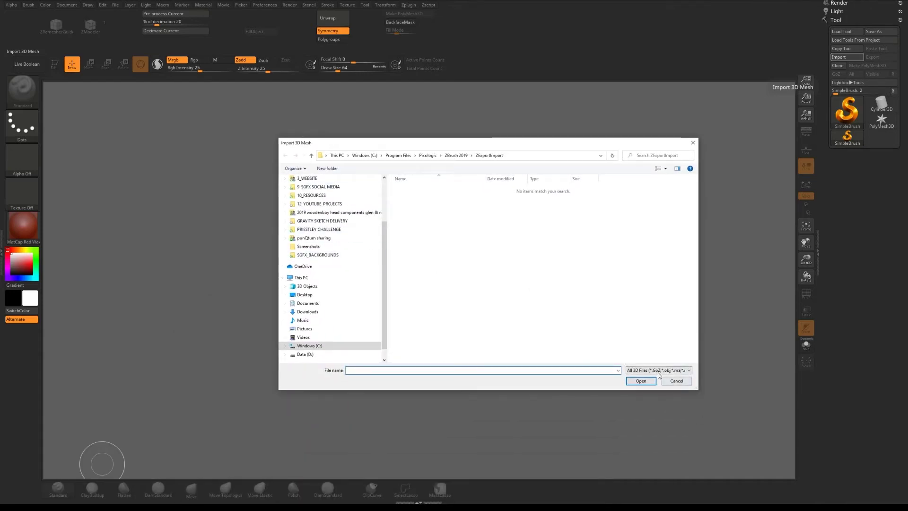
# Cancel the mesh import and look up the Import STL File option of the 3D Print Hub plugin
pyautogui.click(676, 381)
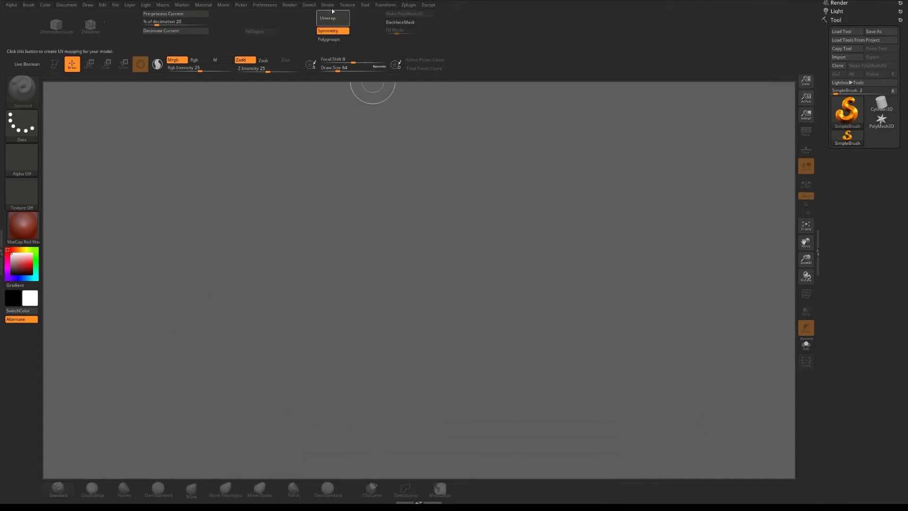
pyautogui.click(406, 5)
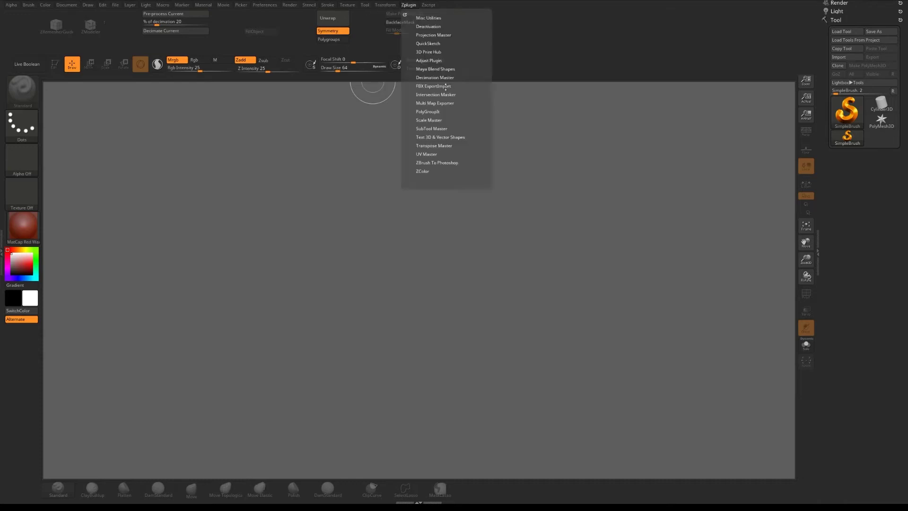
pyautogui.click(424, 52)
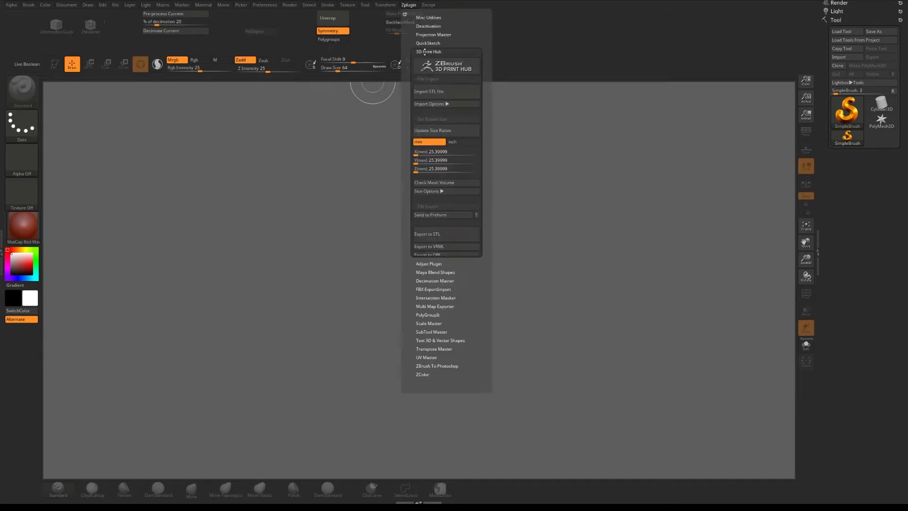
pyautogui.click(435, 91)
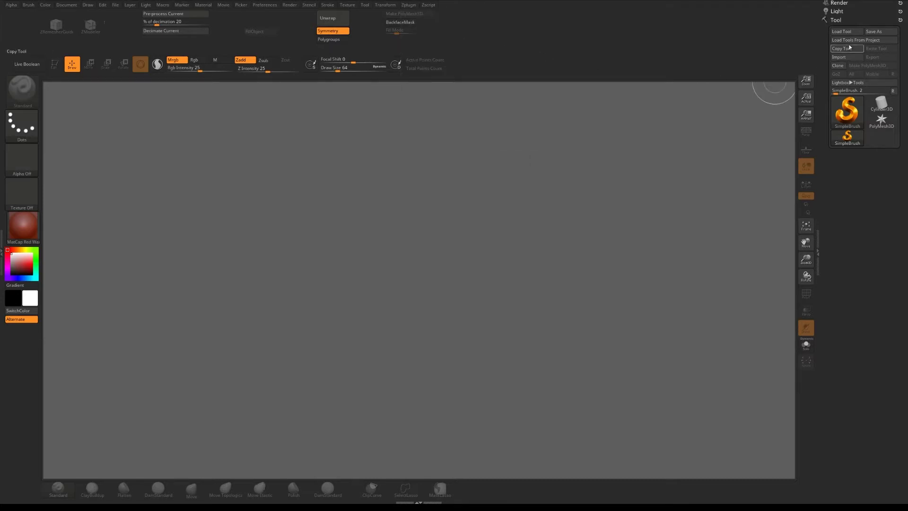
# Import the head-001 mesh from the Downloads folder as a new tool
pyautogui.click(841, 59)
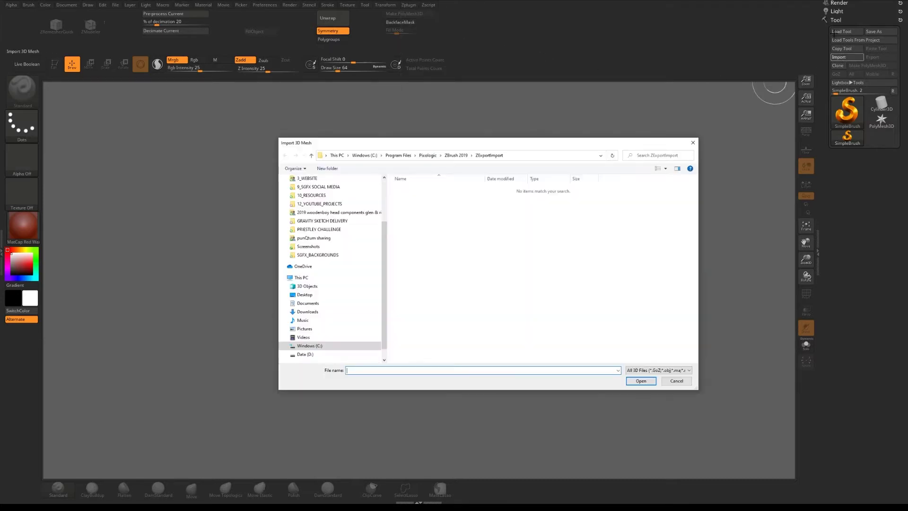
pyautogui.moveTo(572, 150); pyautogui.dragTo(622, 155)
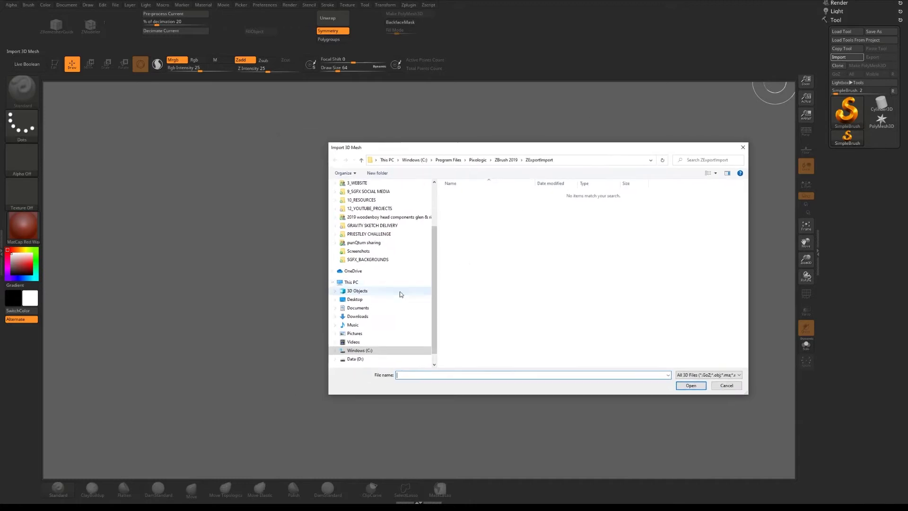
pyautogui.click(357, 316)
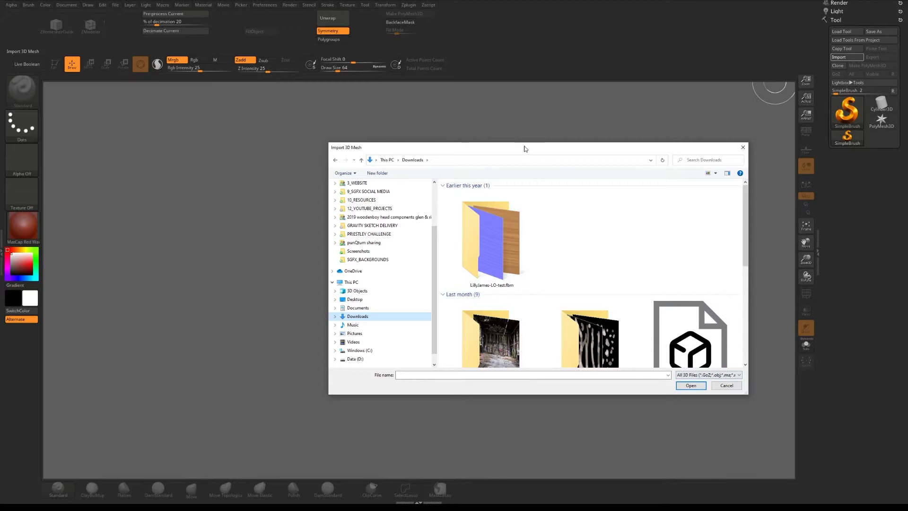
pyautogui.moveTo(525, 149); pyautogui.dragTo(413, 76)
pyautogui.moveTo(633, 320); pyautogui.dragTo(786, 441)
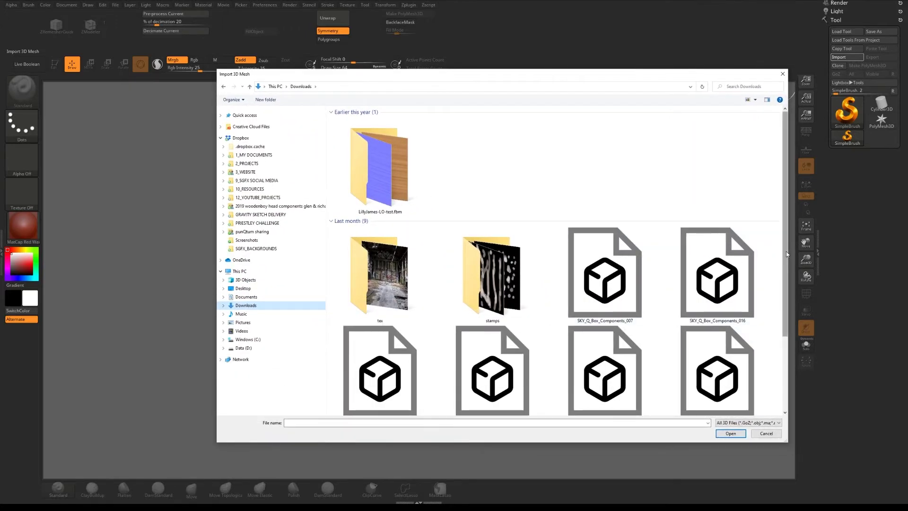
pyautogui.scroll(-3, 785, 262)
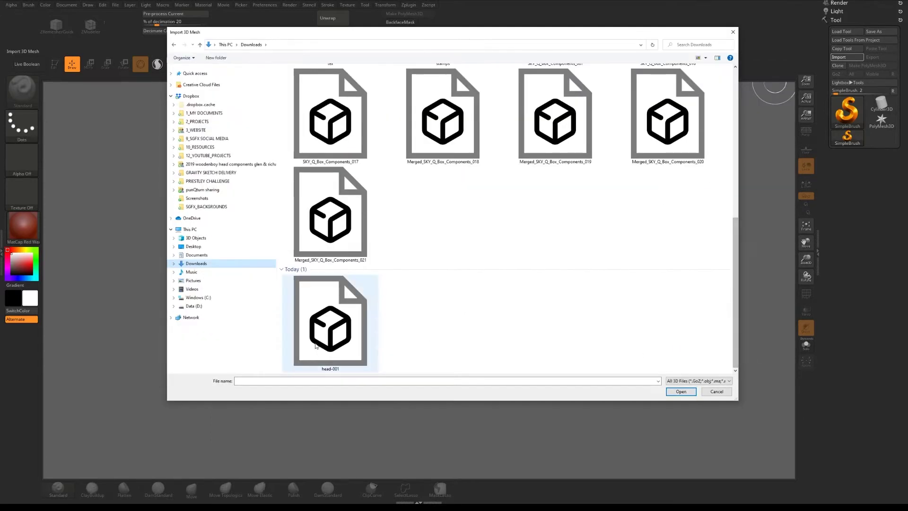
pyautogui.click(321, 339)
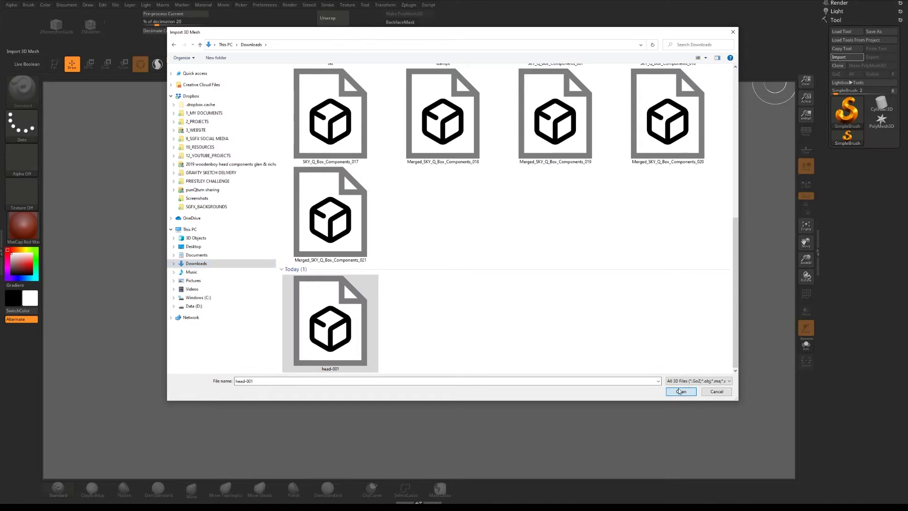
pyautogui.click(681, 391)
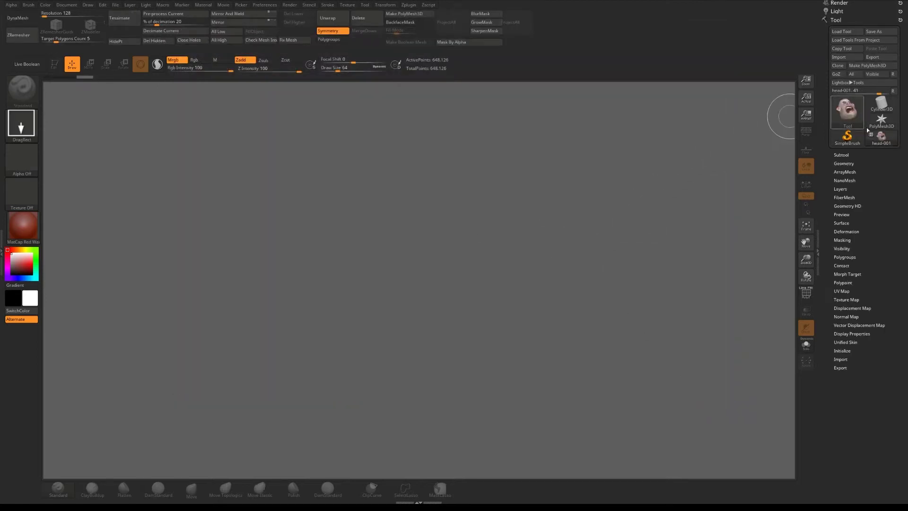
# Select the imported head-001 tool and draw it large in the middle of the canvas
pyautogui.click(845, 114)
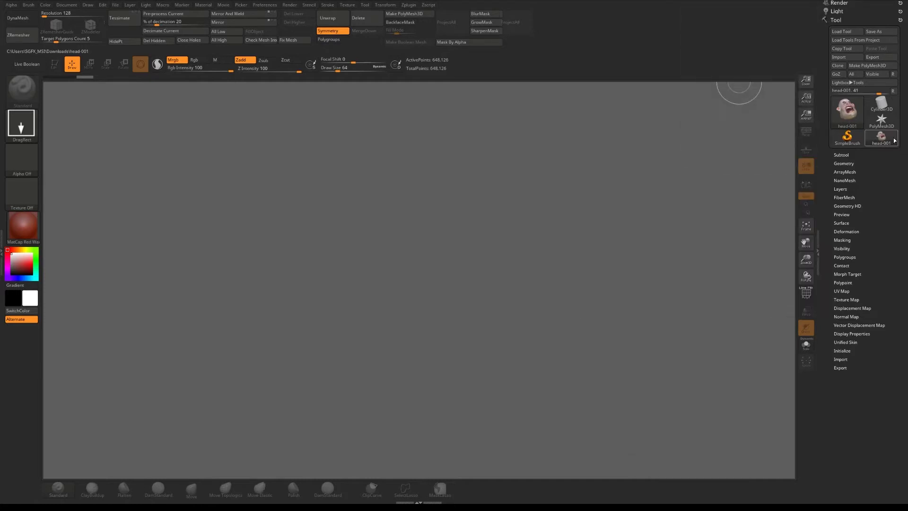
pyautogui.moveTo(880, 139)
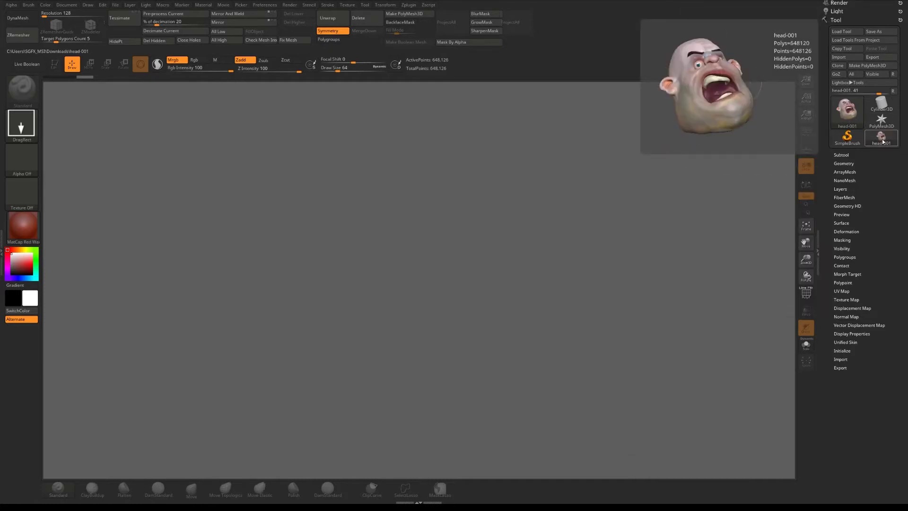
pyautogui.click(881, 139)
pyautogui.moveTo(462, 265)
pyautogui.mouseDown()
pyautogui.moveTo(477, 366)
pyautogui.moveTo(462, 462)
pyautogui.mouseUp()
pyautogui.press('t')
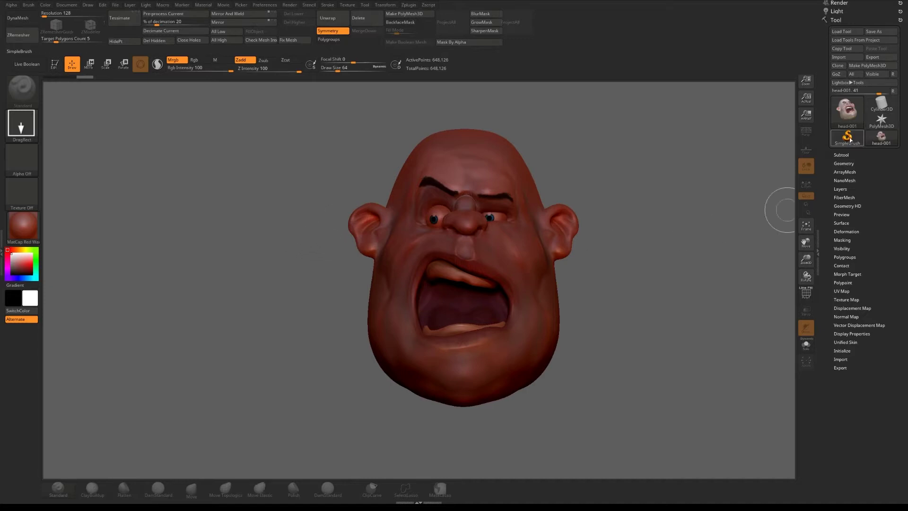
# Draw test strokes with SimpleBrush and several extra copies of head-001, and clear everything from the canvas
pyautogui.click(850, 139)
pyautogui.moveTo(320, 193); pyautogui.dragTo(327, 241)
pyautogui.moveTo(397, 215); pyautogui.dragTo(406, 264)
pyautogui.moveTo(443, 203)
pyautogui.mouseDown()
pyautogui.moveTo(534, 198)
pyautogui.moveTo(584, 260)
pyautogui.mouseUp()
pyautogui.click(880, 137)
pyautogui.moveTo(630, 226)
pyautogui.mouseDown()
pyautogui.moveTo(644, 303)
pyautogui.moveTo(584, 288)
pyautogui.moveTo(304, 263)
pyautogui.moveTo(364, 189)
pyautogui.moveTo(565, 174)
pyautogui.moveTo(586, 293)
pyautogui.moveTo(574, 364)
pyautogui.mouseUp()
pyautogui.moveTo(251, 186)
pyautogui.mouseDown()
pyautogui.moveTo(215, 198)
pyautogui.moveTo(276, 280)
pyautogui.moveTo(339, 310)
pyautogui.mouseUp()
pyautogui.moveTo(373, 363)
pyautogui.mouseDown()
pyautogui.moveTo(379, 376)
pyautogui.moveTo(350, 392)
pyautogui.mouseUp()
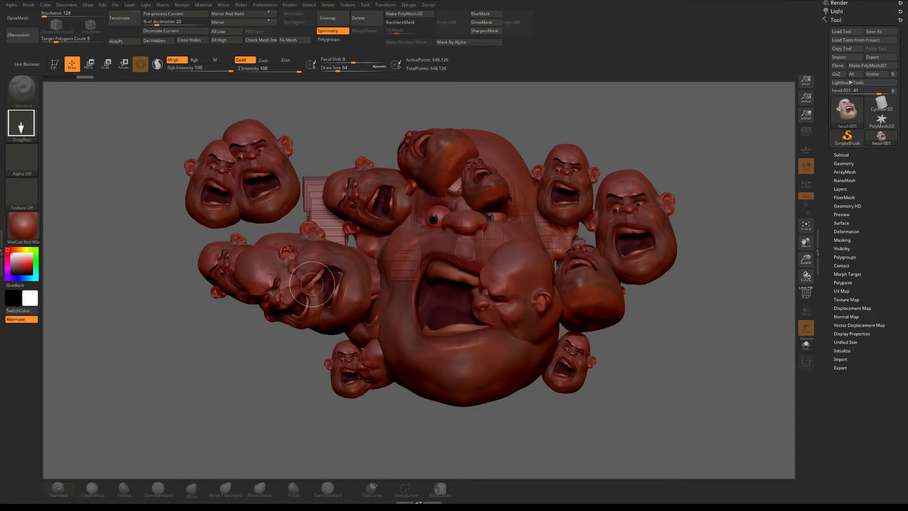
pyautogui.press('ctrl')
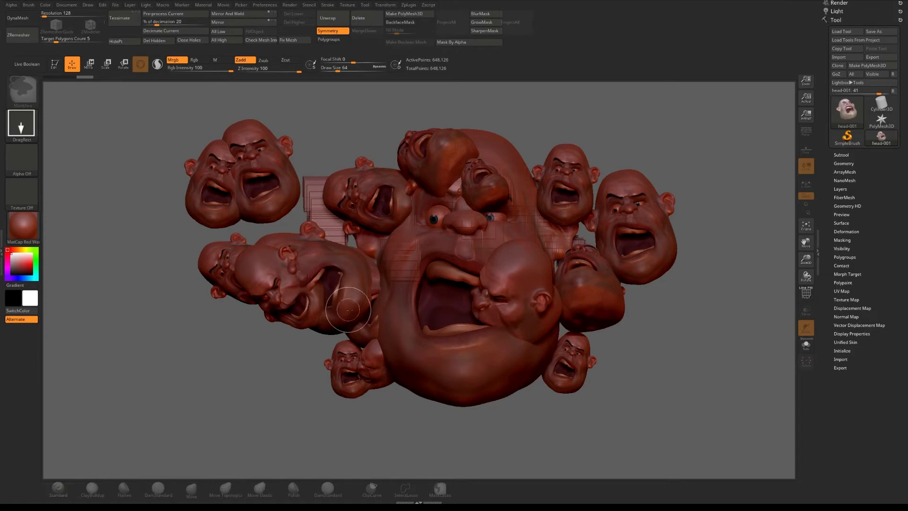
pyautogui.hotkey('ctrl', 'n')
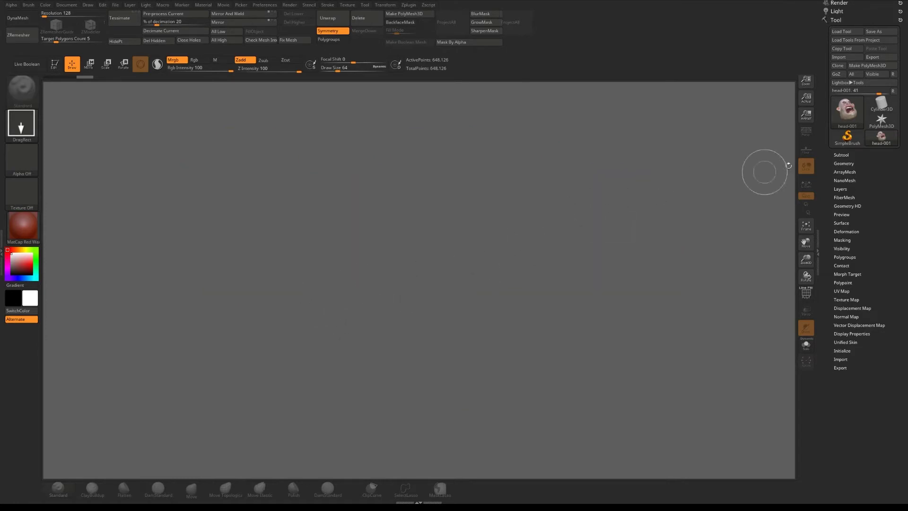
# Draw a single head-001 mesh in the middle of the empty canvas and switch to Edit mode
pyautogui.moveTo(454, 251)
pyautogui.mouseDown()
pyautogui.moveTo(451, 430)
pyautogui.moveTo(464, 445)
pyautogui.mouseUp()
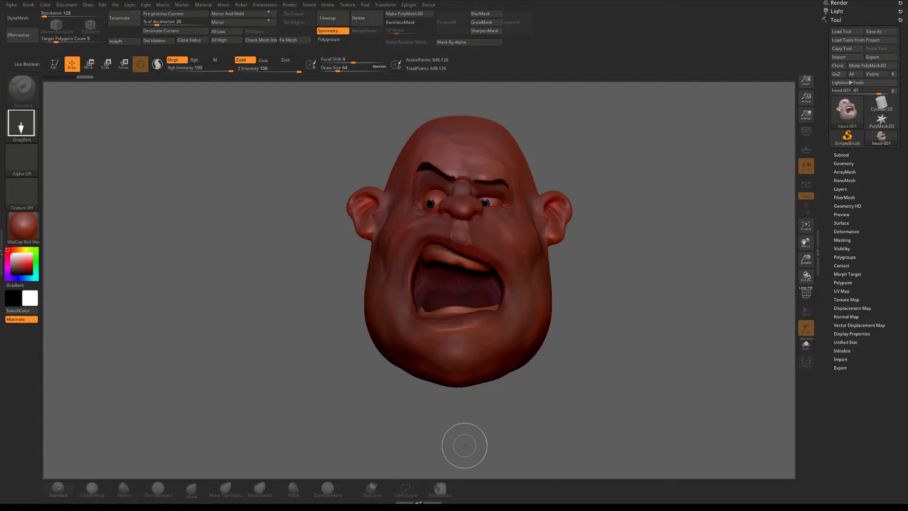
pyautogui.press('t')
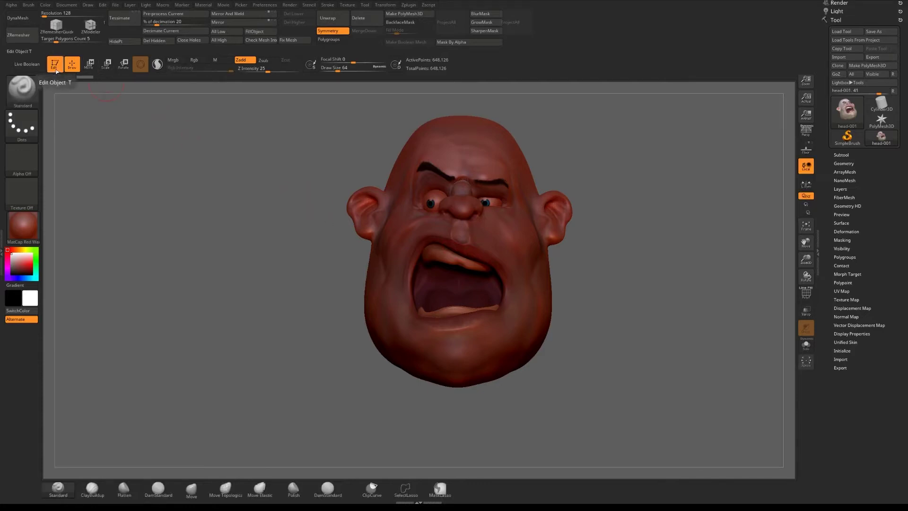
# Turn on the floor grid and perspective view for the head
pyautogui.moveTo(272, 148); pyautogui.dragTo(351, 191)
pyautogui.moveTo(351, 190)
pyautogui.mouseDown(button='right')
pyautogui.moveTo(362, 194)
pyautogui.moveTo(359, 222)
pyautogui.moveTo(342, 221)
pyautogui.moveTo(339, 186)
pyautogui.mouseUp(button='right')
pyautogui.moveTo(339, 187)
pyautogui.mouseDown()
pyautogui.moveTo(332, 158)
pyautogui.moveTo(319, 156)
pyautogui.mouseUp()
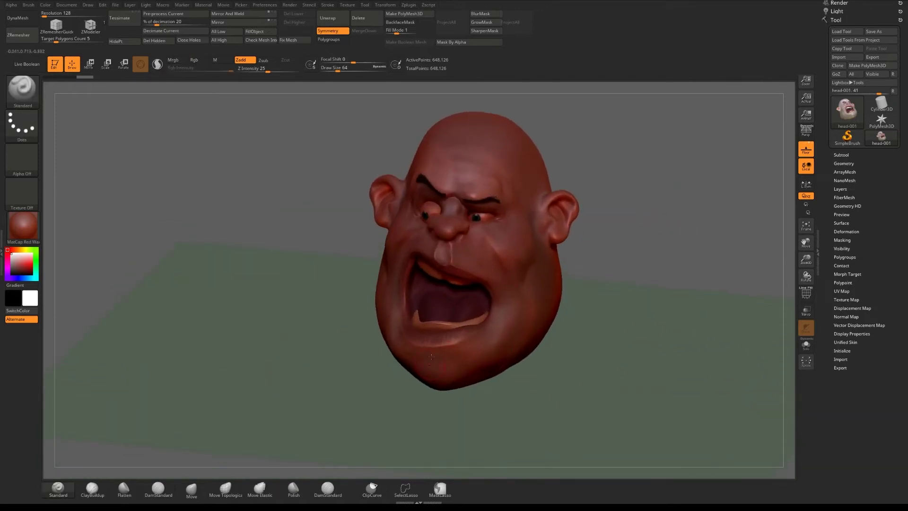
pyautogui.click(805, 133)
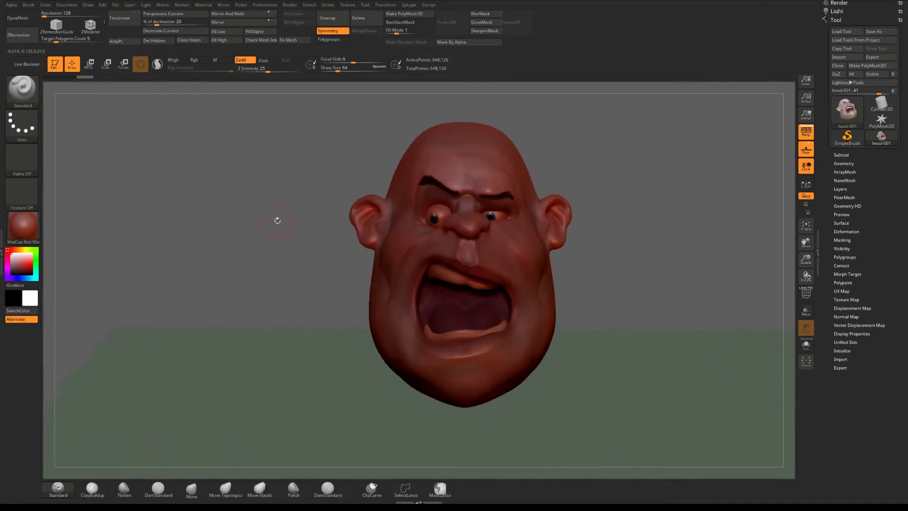
# Preview the SkinShade4, MatCap Skeleton and MatCap White01 materials on the head, ending with SkinShade4
pyautogui.moveTo(27, 232)
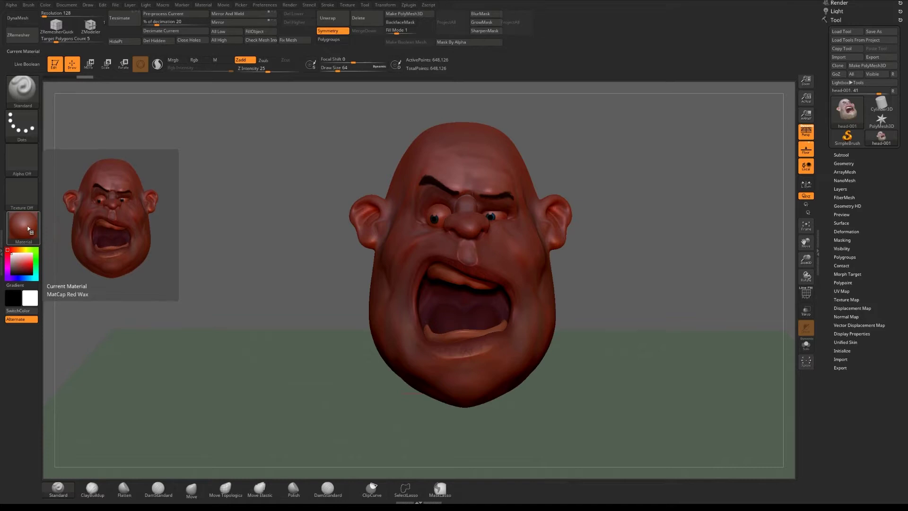
pyautogui.click(28, 224)
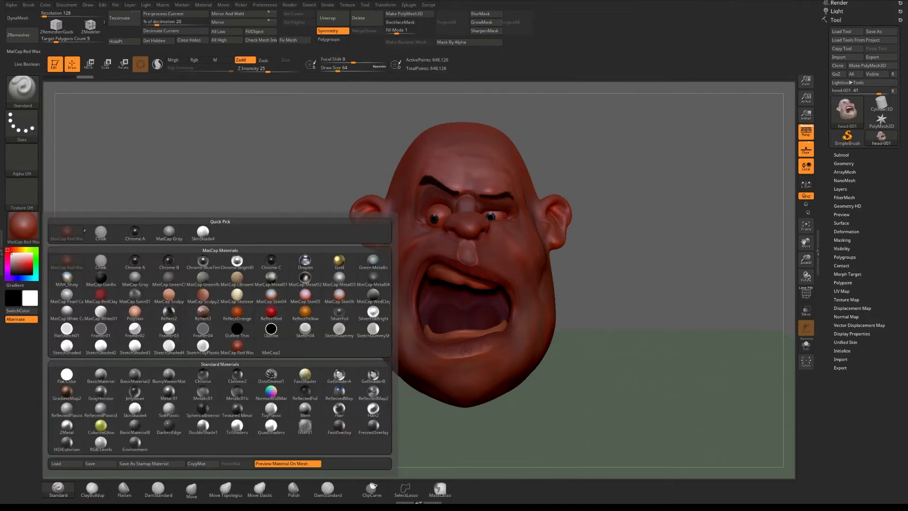
pyautogui.click(205, 233)
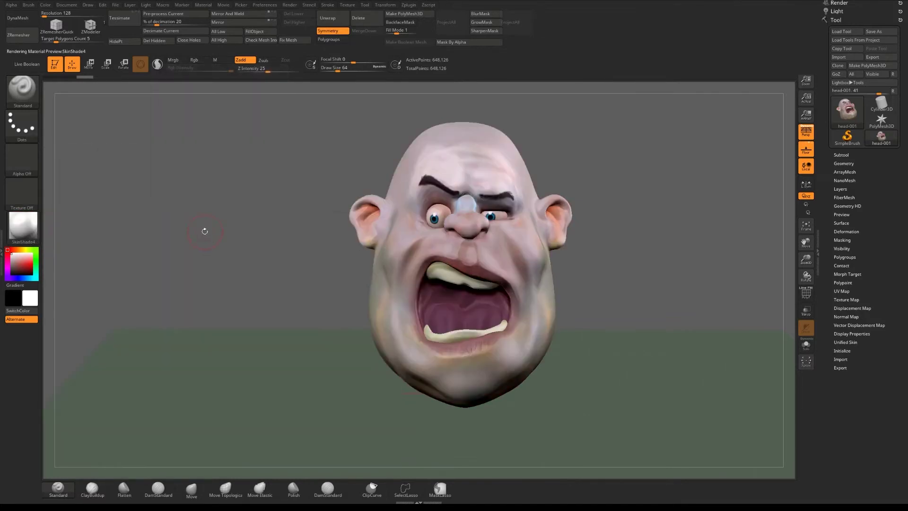
pyautogui.click(23, 226)
pyautogui.click(235, 296)
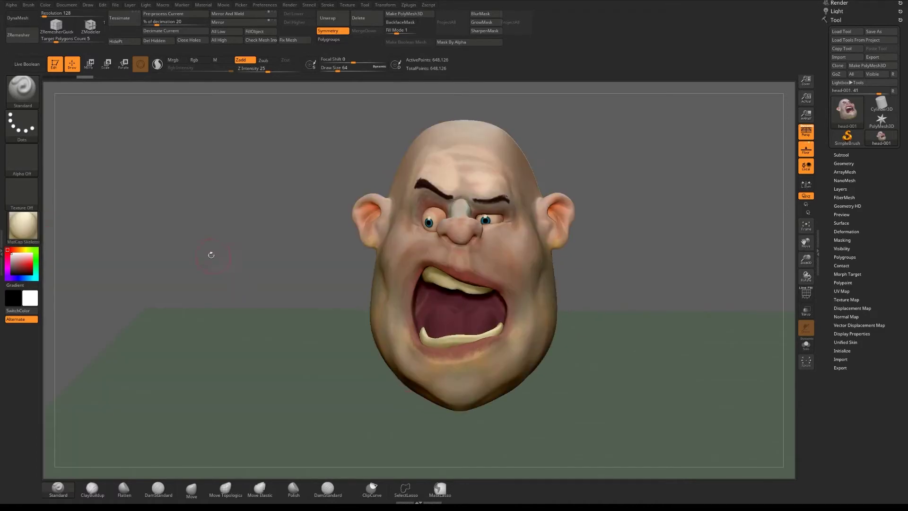
pyautogui.click(20, 228)
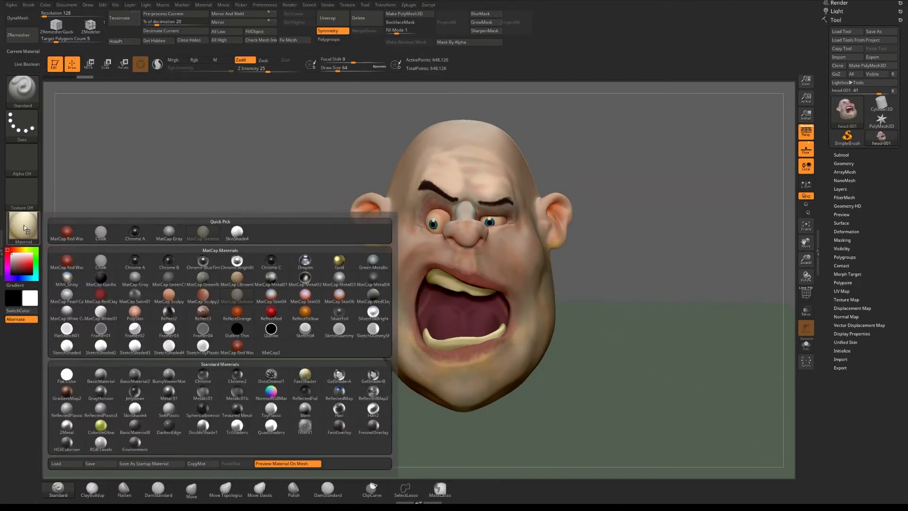
pyautogui.click(101, 312)
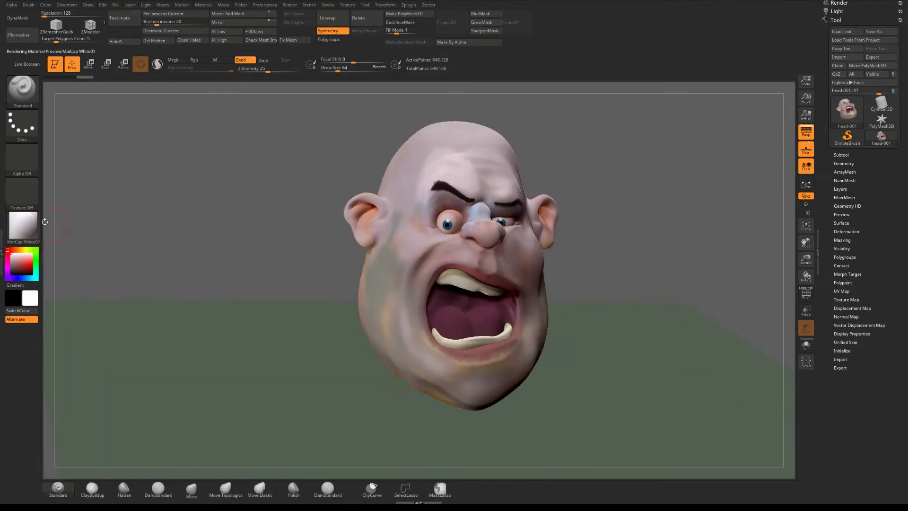
pyautogui.press('m')
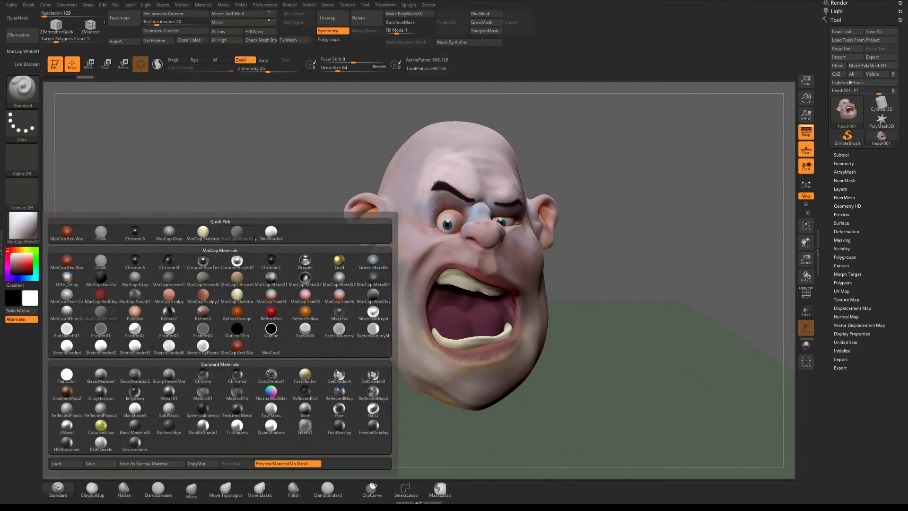
pyautogui.click(270, 231)
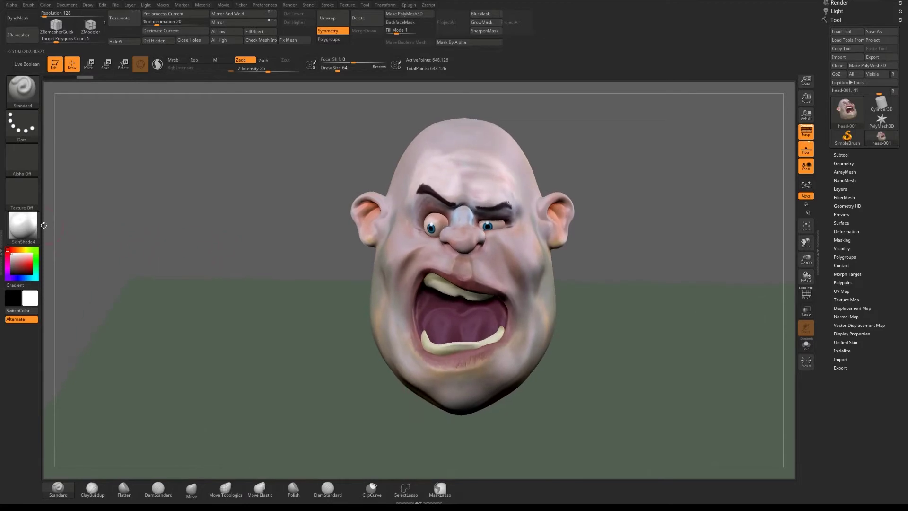
# Apply the MatCap Skeleton material to the head
pyautogui.click(28, 225)
pyautogui.click(202, 233)
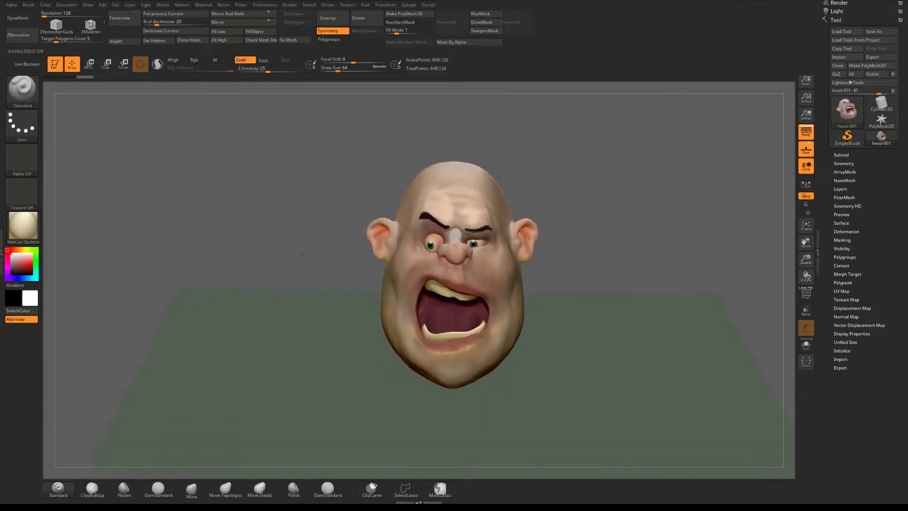
# Inspect the head mesh's topology from several angles with the polyframe display on, and turn the display off again
pyautogui.moveTo(307, 248)
pyautogui.mouseDown()
pyautogui.moveTo(296, 252)
pyautogui.moveTo(308, 257)
pyautogui.mouseUp()
pyautogui.press('shift')
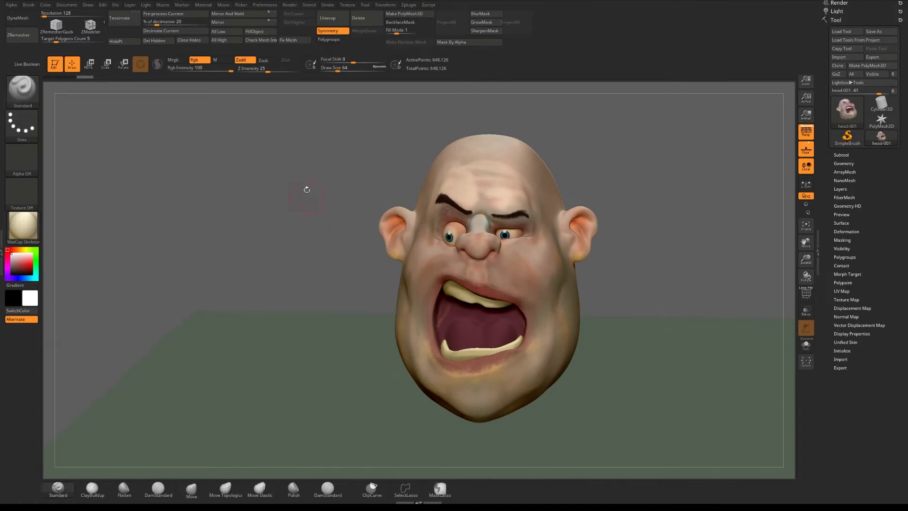
pyautogui.press('space')
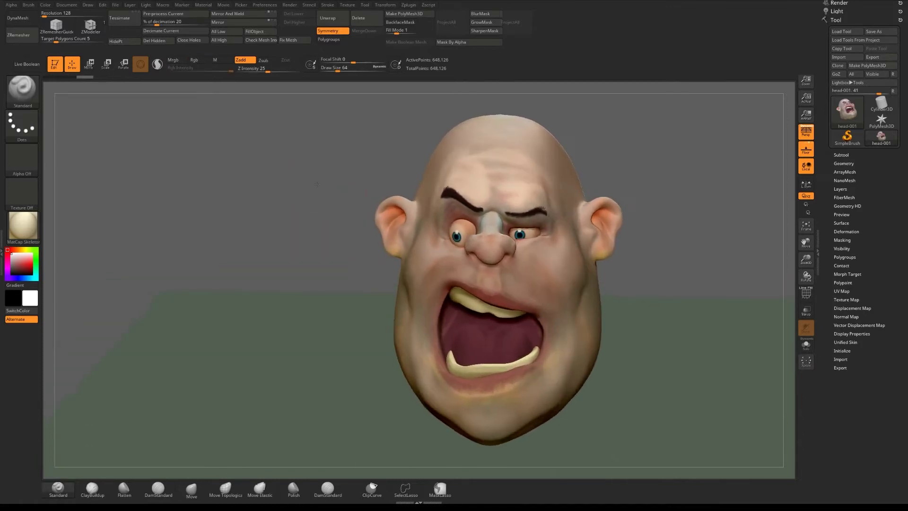
pyautogui.hotkey('shift', 'f')
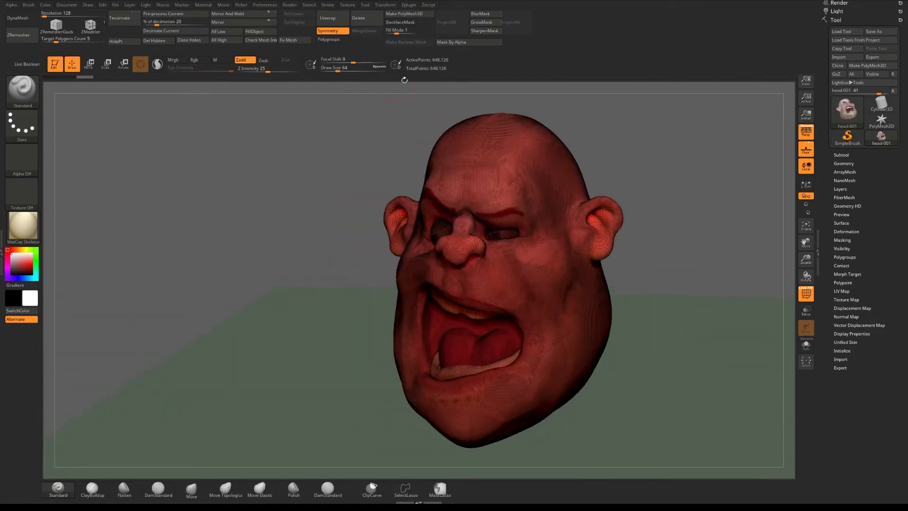
pyautogui.moveTo(329, 192)
pyautogui.mouseDown()
pyautogui.moveTo(359, 184)
pyautogui.moveTo(346, 182)
pyautogui.moveTo(358, 152)
pyautogui.moveTo(345, 188)
pyautogui.moveTo(329, 185)
pyautogui.mouseUp()
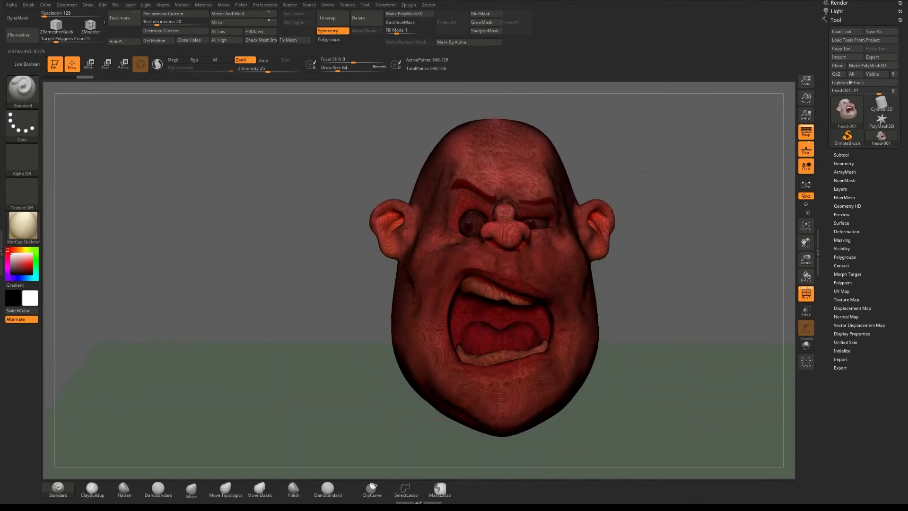
pyautogui.moveTo(335, 240); pyautogui.dragTo(418, 183)
pyautogui.moveTo(340, 184); pyautogui.dragTo(320, 187)
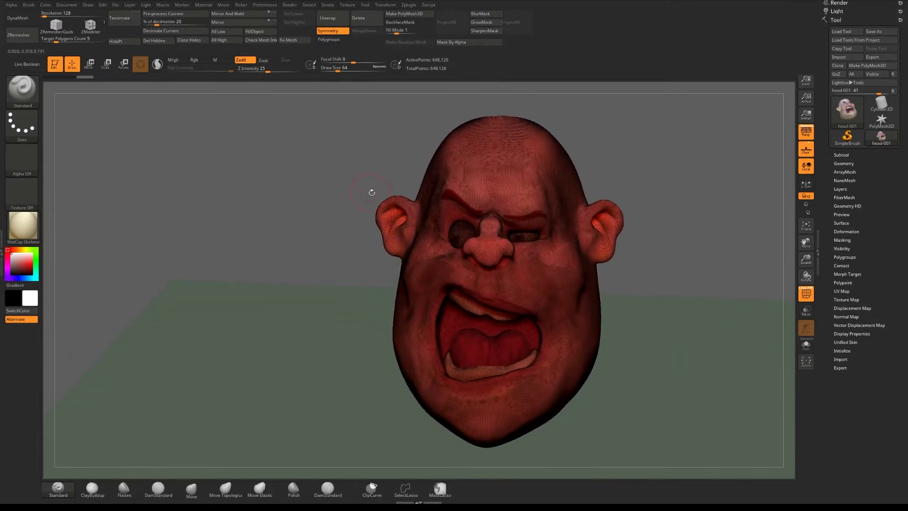
pyautogui.hotkey('shift', 'f')
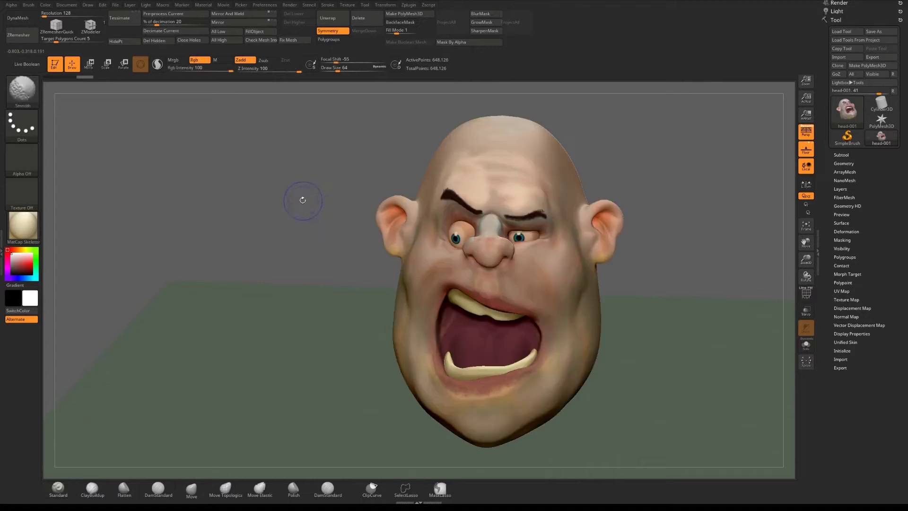
pyautogui.moveTo(293, 200); pyautogui.dragTo(300, 191)
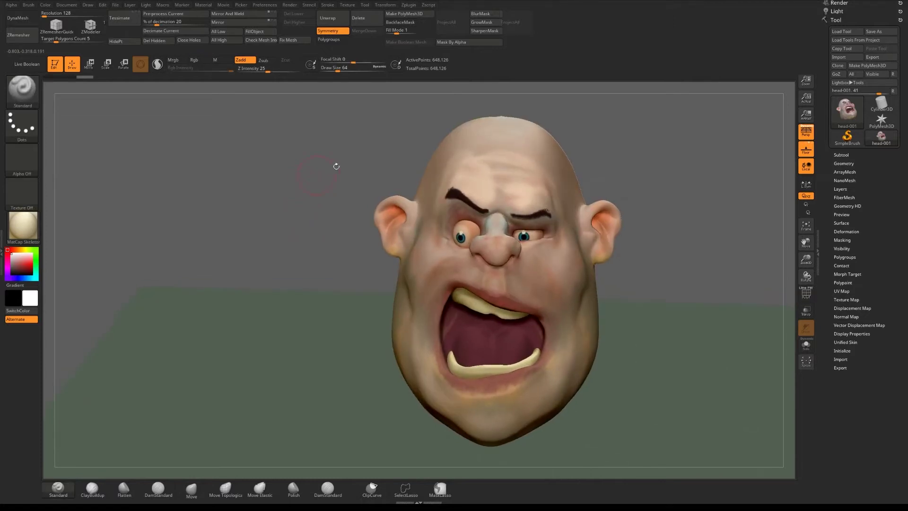
# Split the head-001 mesh into subtools with Split To Similar Parts, accepting the operation with Always OK
pyautogui.moveTo(827, 185); pyautogui.dragTo(825, 163)
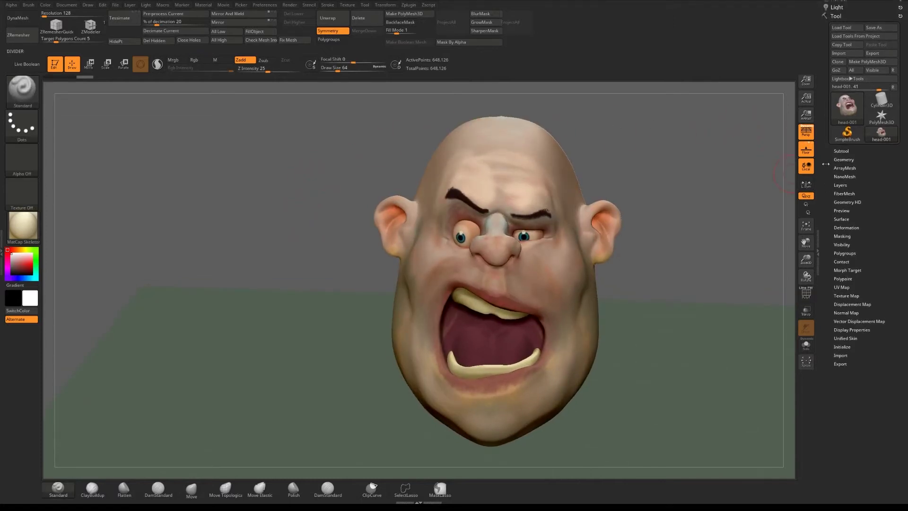
pyautogui.click(840, 150)
pyautogui.moveTo(850, 174)
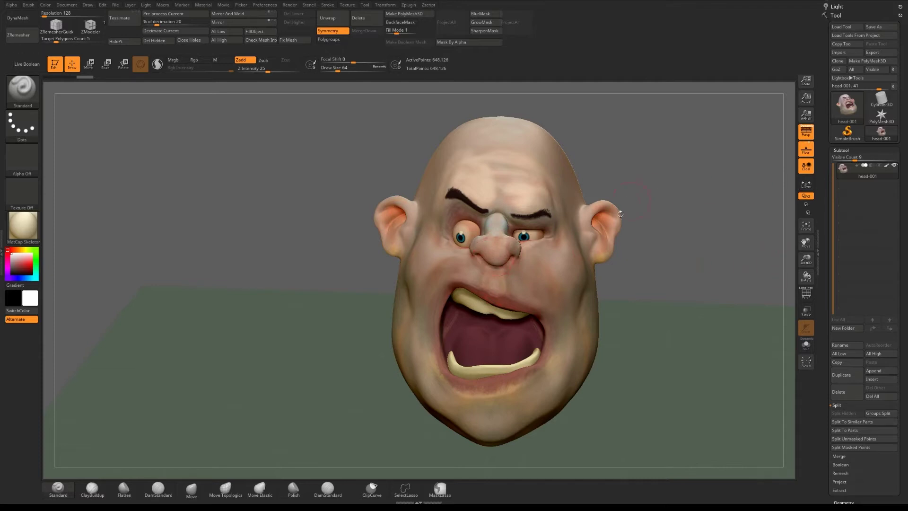
pyautogui.scroll(-3, 824, 232)
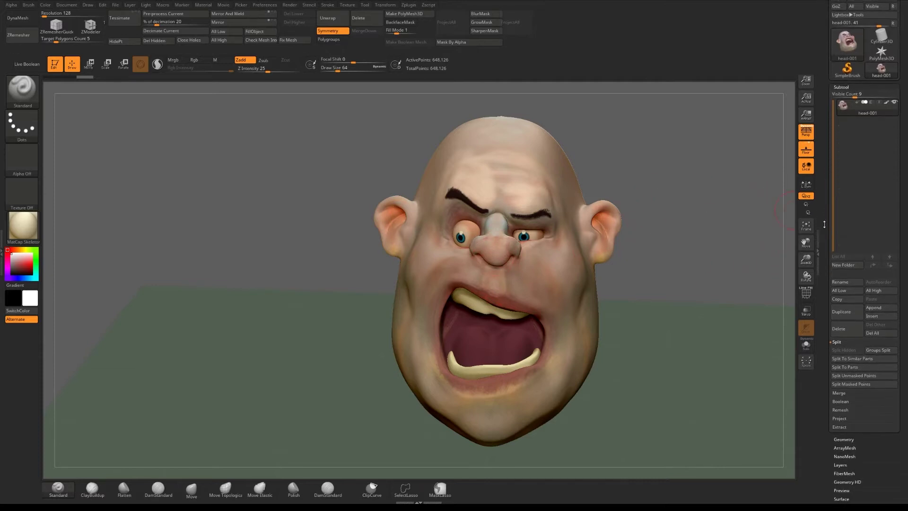
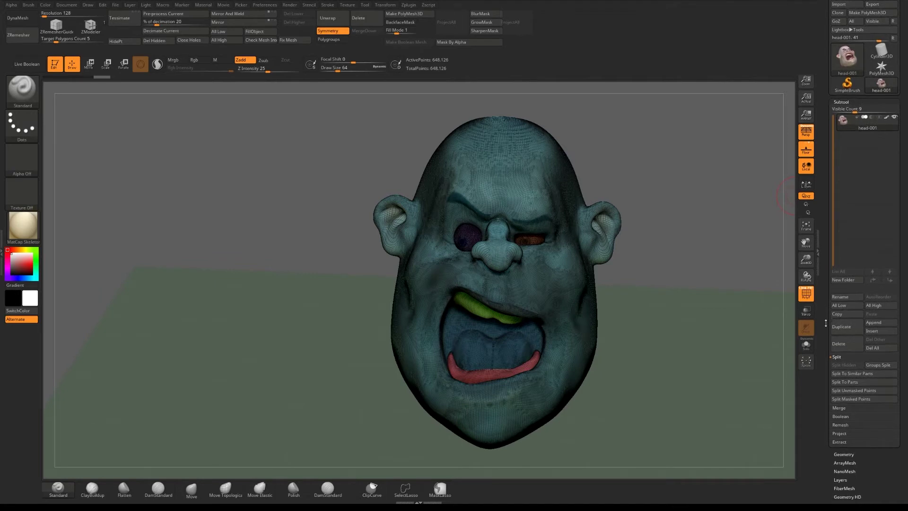
pyautogui.scroll(2, 824, 298)
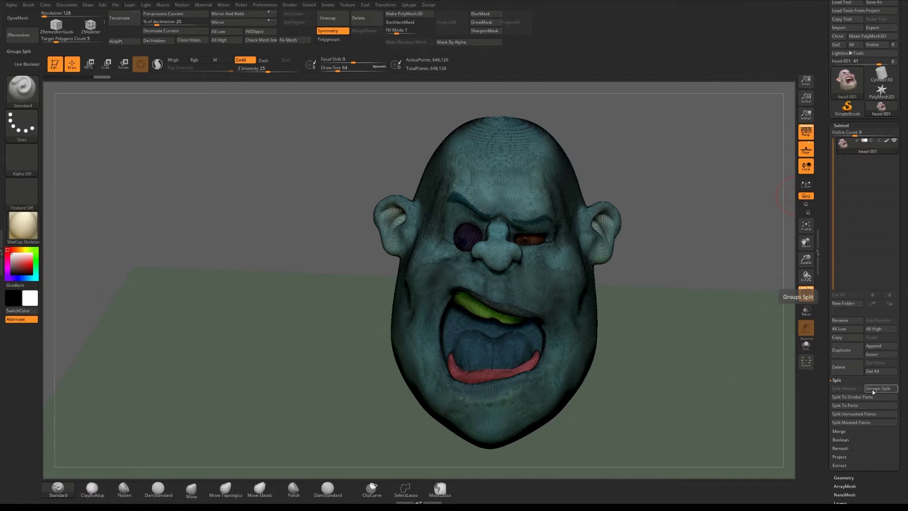
pyautogui.click(849, 396)
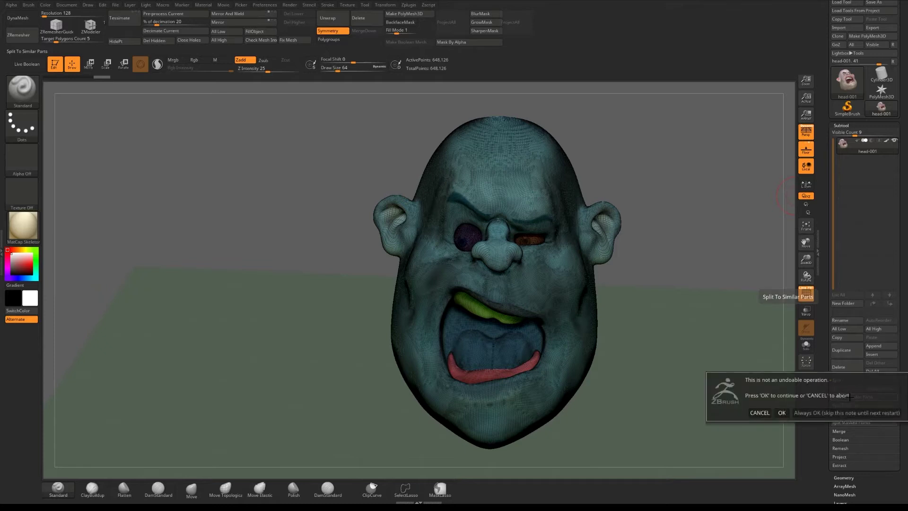
pyautogui.click(823, 412)
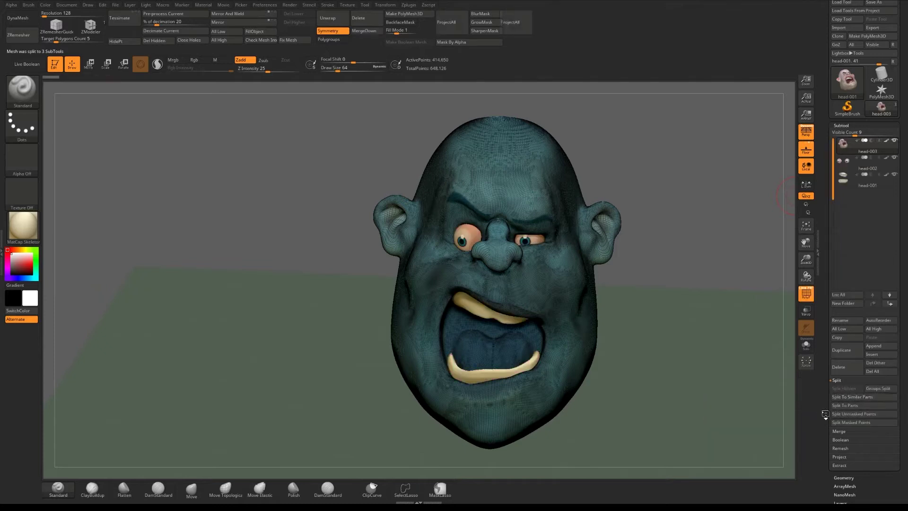
# Review the split subtools by selecting the teeth, the eyes and the head in turn
pyautogui.moveTo(853, 164)
pyautogui.moveTo(675, 321); pyautogui.dragTo(668, 265)
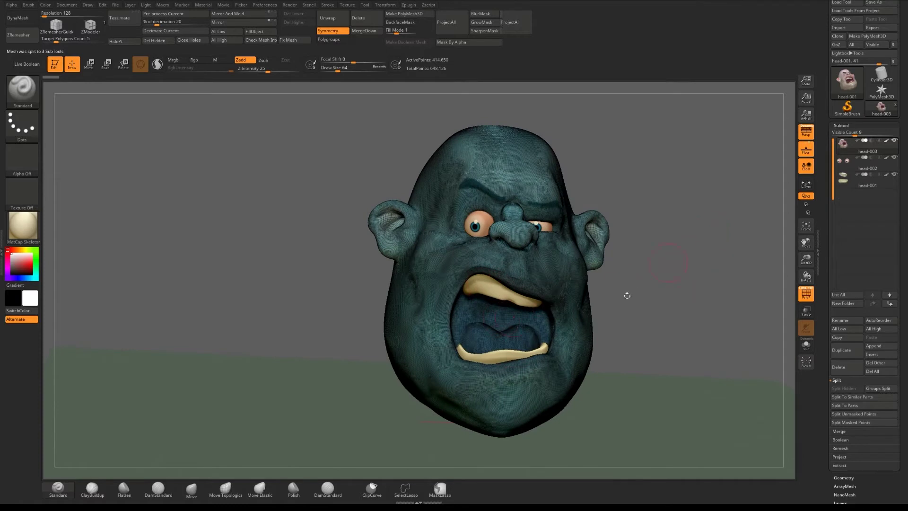
pyautogui.click(856, 182)
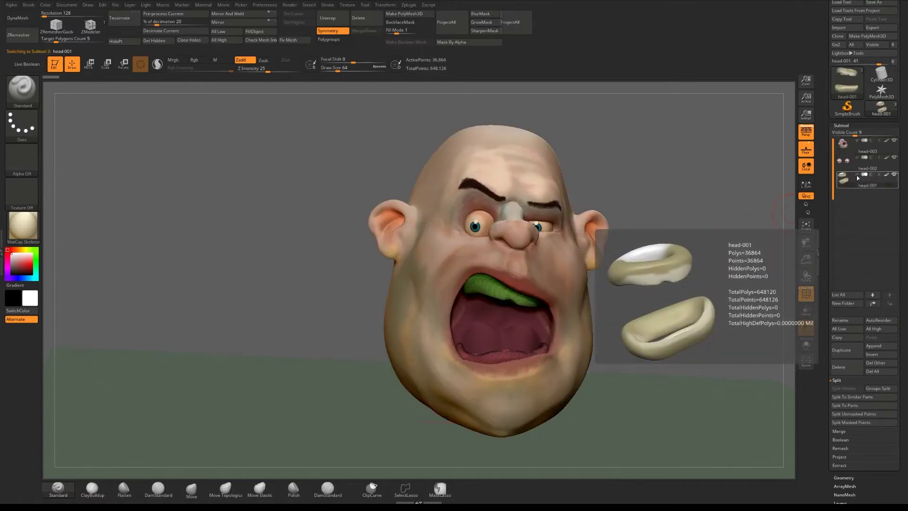
pyautogui.click(857, 165)
pyautogui.click(854, 150)
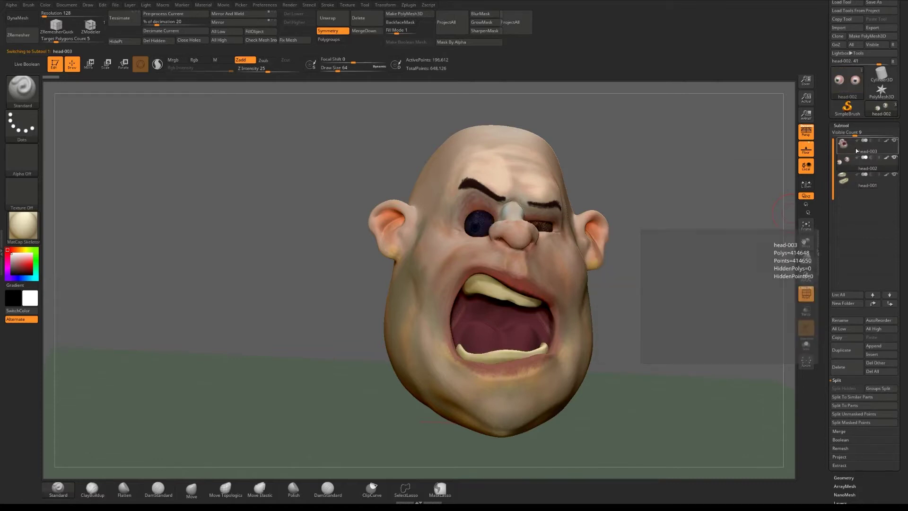
pyautogui.moveTo(707, 163)
pyautogui.mouseDown()
pyautogui.moveTo(699, 173)
pyautogui.moveTo(710, 167)
pyautogui.mouseUp()
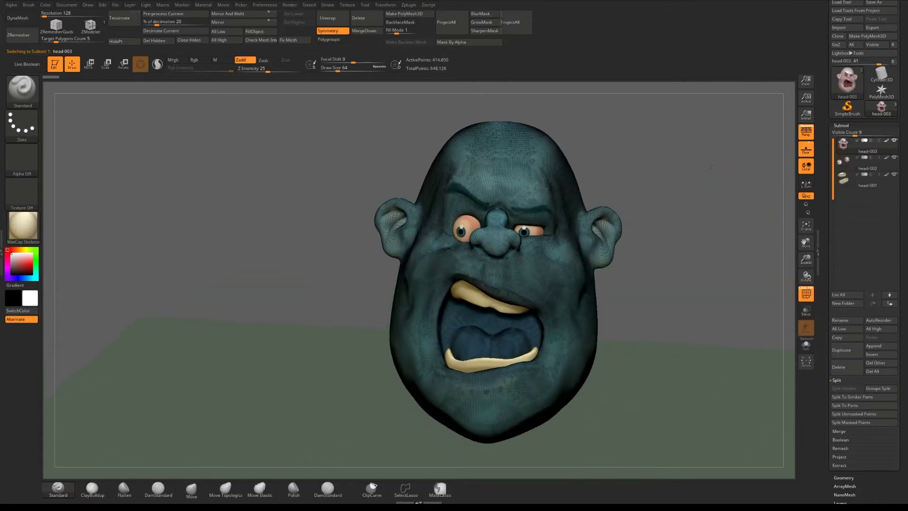
# Merge the eyes subtool head-002 down with the teeth subtool below it
pyautogui.click(843, 163)
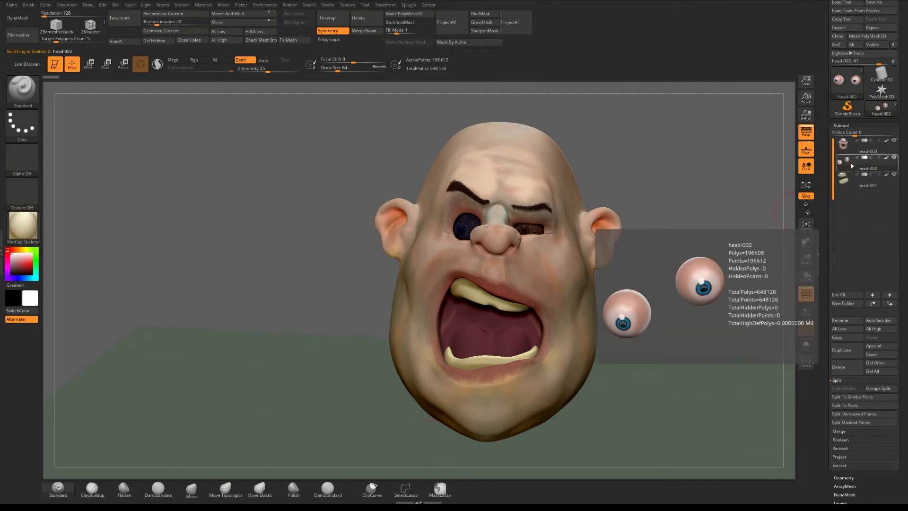
pyautogui.scroll(-2, 833, 390)
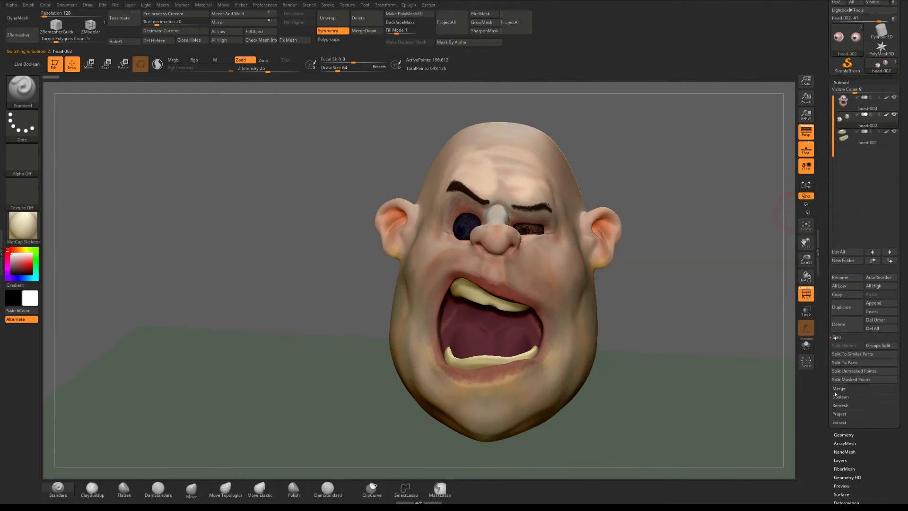
pyautogui.click(837, 388)
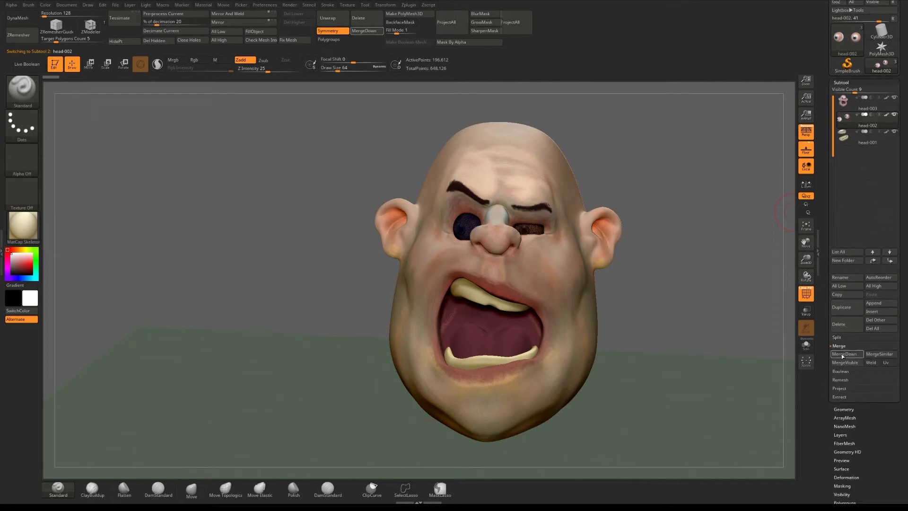
pyautogui.click(843, 355)
pyautogui.click(754, 370)
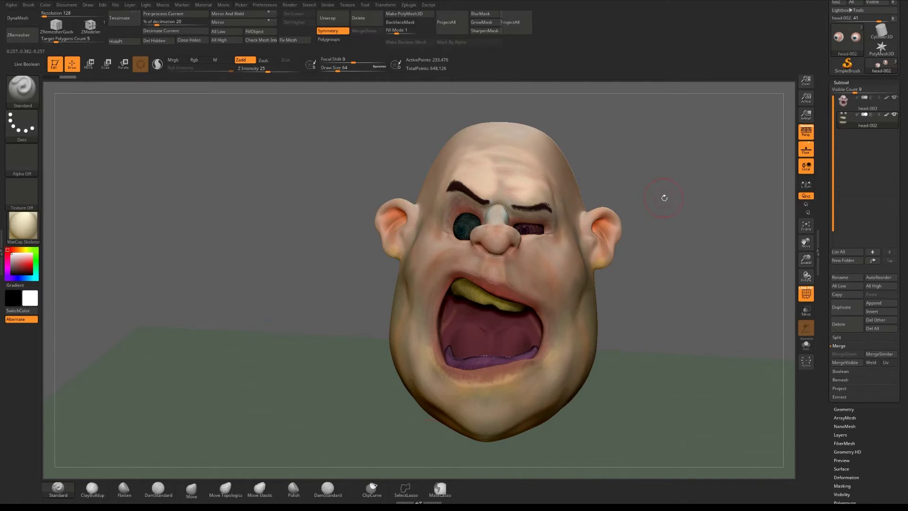
# Turn off the polyframe display on the model
pyautogui.press('shift')
pyautogui.moveTo(644, 190)
pyautogui.mouseDown()
pyautogui.moveTo(709, 188)
pyautogui.moveTo(623, 196)
pyautogui.moveTo(648, 199)
pyautogui.moveTo(470, 194)
pyautogui.moveTo(687, 195)
pyautogui.mouseUp()
pyautogui.keyDown('alt'); pyautogui.moveTo(532, 225); pyautogui.dragTo(570, 219, button='right'); pyautogui.keyUp('alt')
pyautogui.scroll(3, 825, 117)
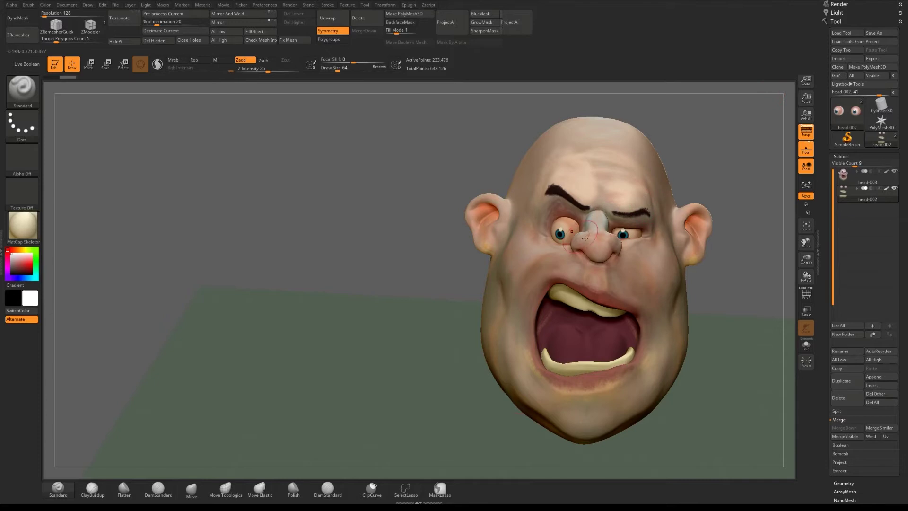
pyautogui.moveTo(437, 168)
pyautogui.mouseDown()
pyautogui.moveTo(466, 169)
pyautogui.moveTo(451, 170)
pyautogui.mouseUp()
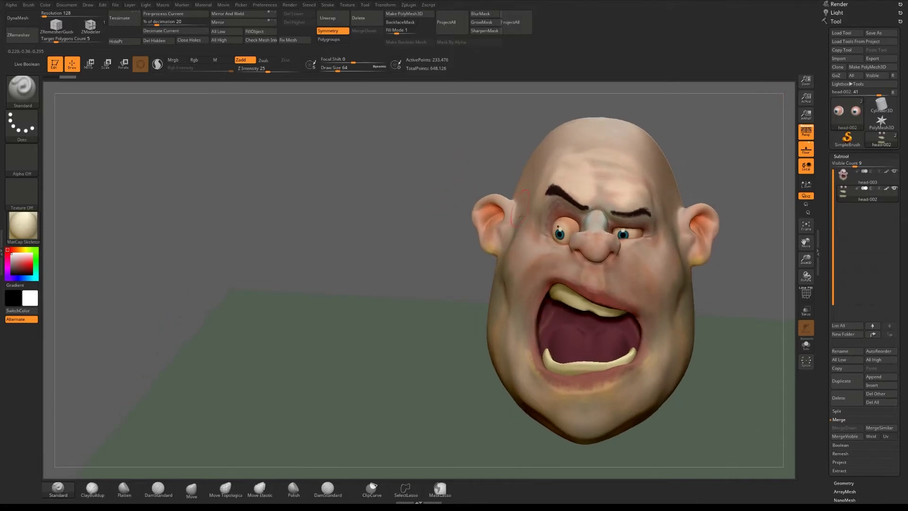
# Preview the merged eyes and teeth without their painted colour and switch the colour display back on
pyautogui.click(885, 173)
pyautogui.click(886, 190)
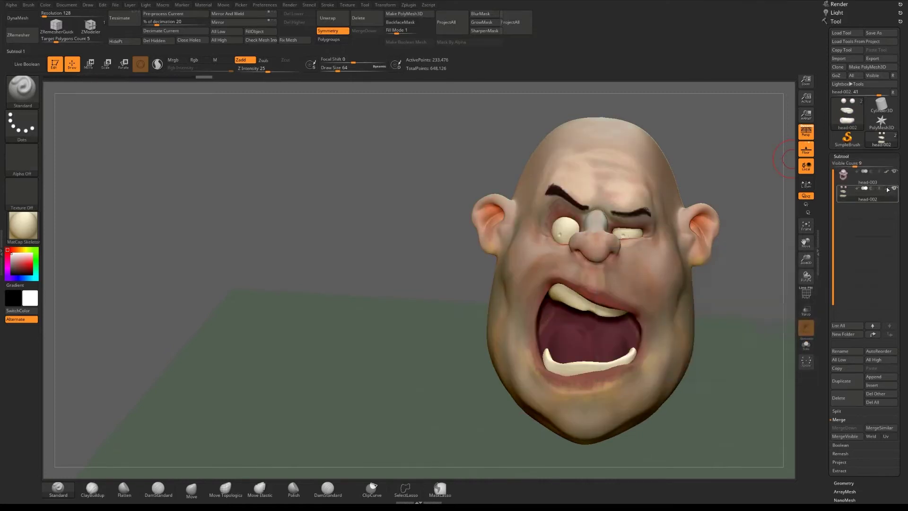
pyautogui.click(887, 173)
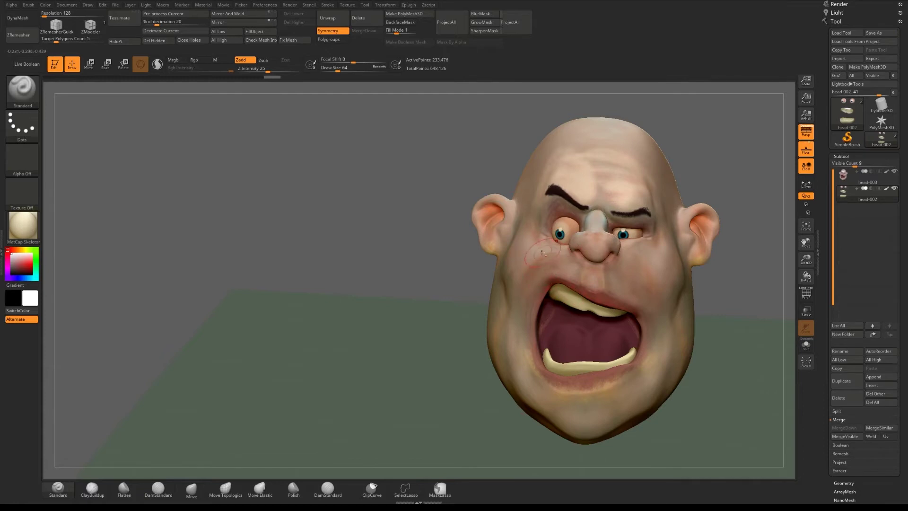
pyautogui.moveTo(544, 256); pyautogui.dragTo(561, 255, button='right')
pyautogui.moveTo(413, 236); pyautogui.dragTo(511, 240)
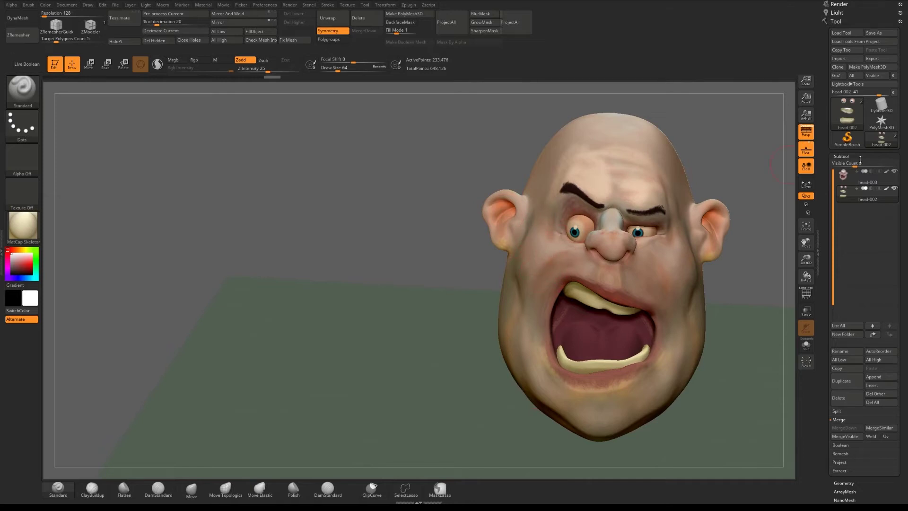
# Duplicate the head-003 subtool and leave only the copy visible, with the original head, eyes and teeth hidden
pyautogui.moveTo(879, 198)
pyautogui.click(868, 176)
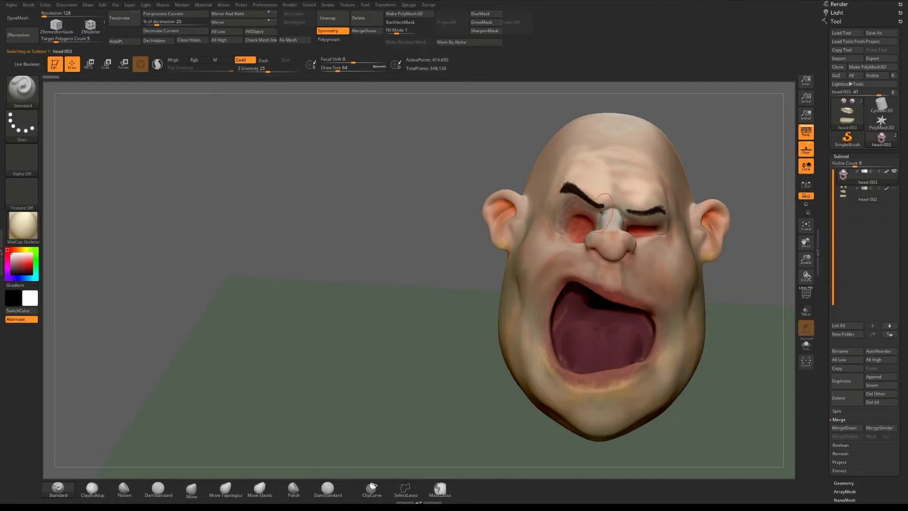
pyautogui.click(845, 382)
pyautogui.moveTo(893, 174)
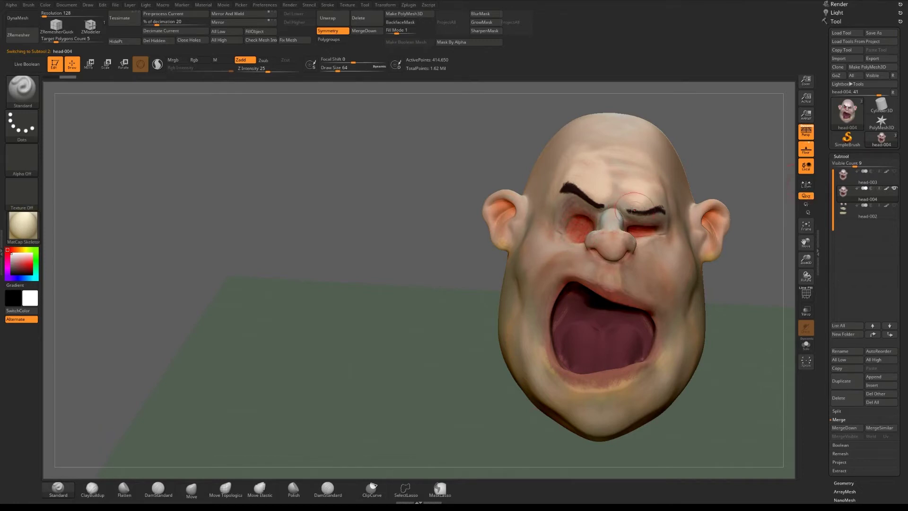
# Open the ZRemesher settings for the head-004 subtool and set the Target Polygons Count to 2
pyautogui.moveTo(827, 157)
pyautogui.mouseDown()
pyautogui.moveTo(827, 149)
pyautogui.moveTo(827, 157)
pyautogui.mouseUp()
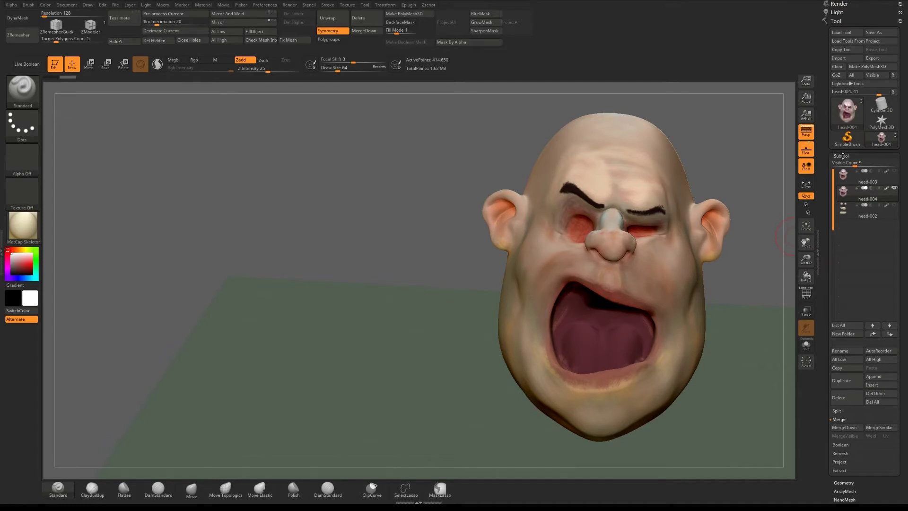
pyautogui.click(841, 155)
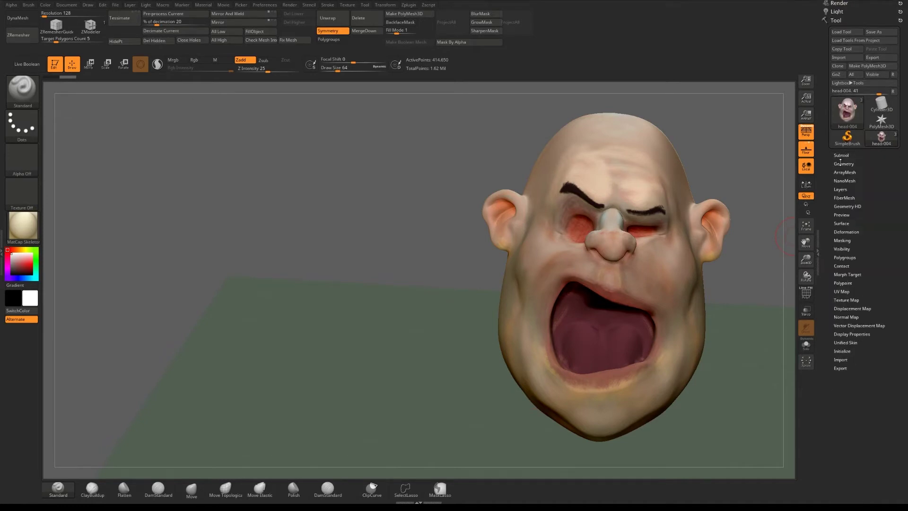
pyautogui.click(842, 163)
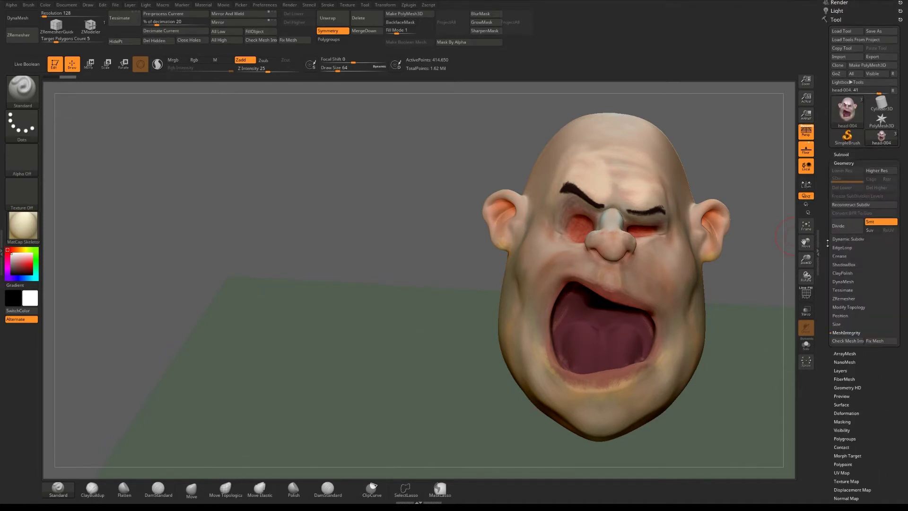
pyautogui.click(843, 298)
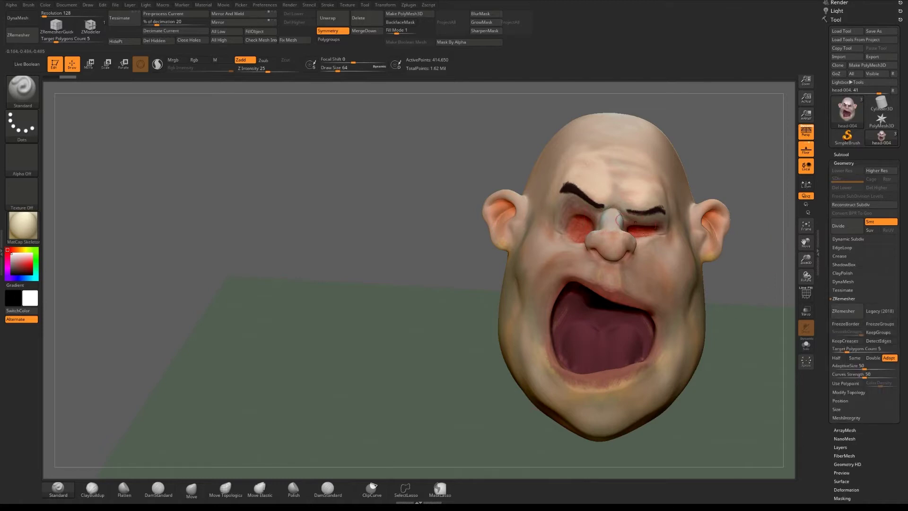
pyautogui.moveTo(508, 227)
pyautogui.keyDown('alt'); pyautogui.mouseDown(button='right')
pyautogui.moveTo(475, 231)
pyautogui.moveTo(502, 229)
pyautogui.mouseUp(button='right'); pyautogui.keyUp('alt')
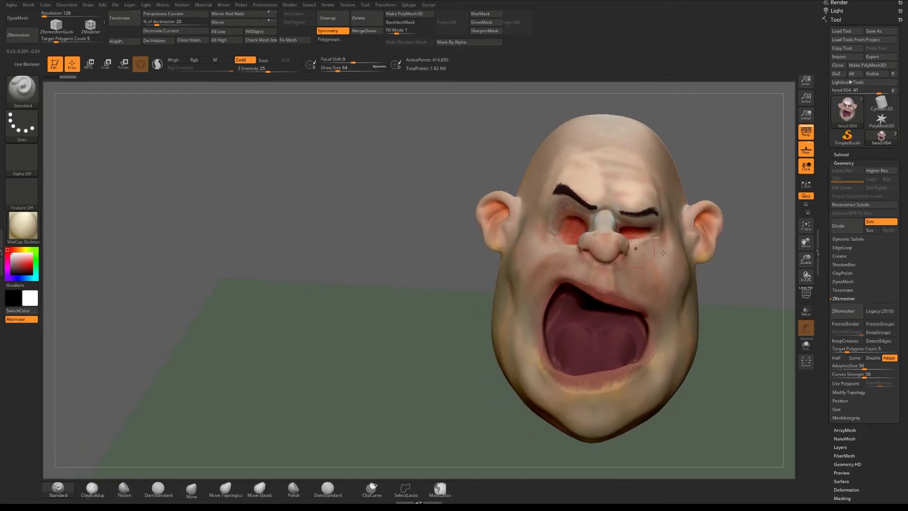
pyautogui.moveTo(442, 261)
pyautogui.mouseDown()
pyautogui.moveTo(453, 256)
pyautogui.moveTo(440, 264)
pyautogui.moveTo(449, 245)
pyautogui.mouseUp()
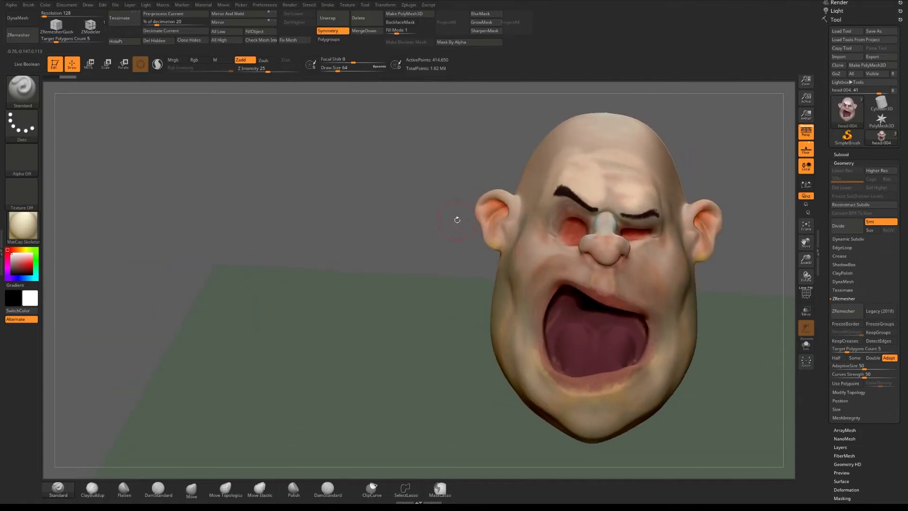
pyautogui.moveTo(825, 301); pyautogui.dragTo(825, 272)
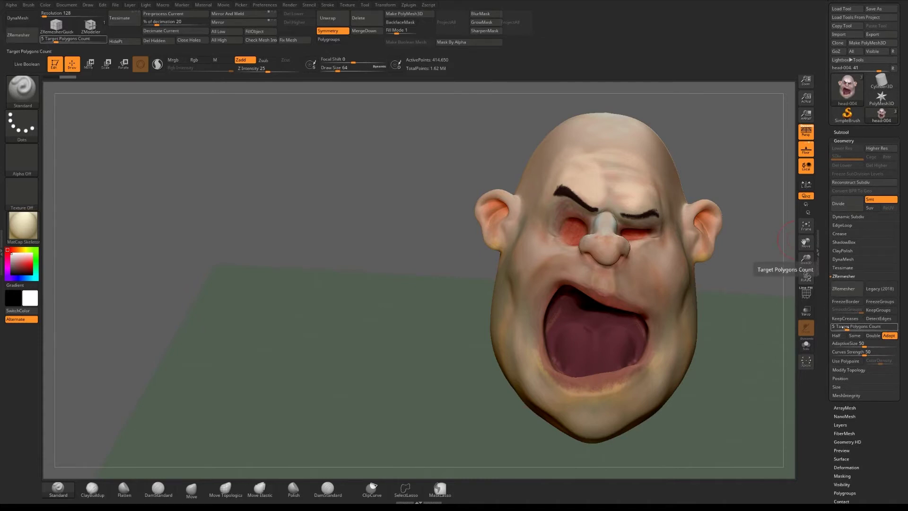
pyautogui.moveTo(843, 326); pyautogui.dragTo(841, 327)
pyautogui.write('2')
pyautogui.press('Return')
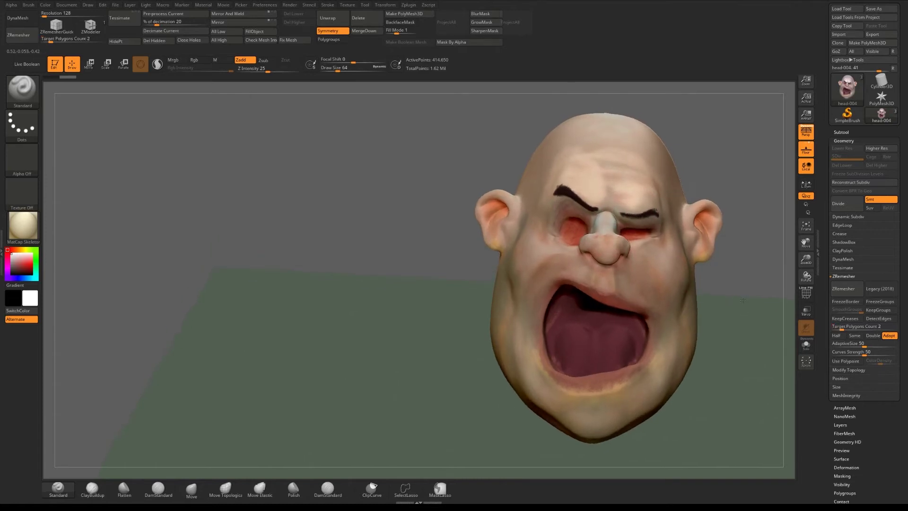
# Set AdaptiveSize to 74 and Curves Strength to 43, and run ZRemesher on the duplicated head
pyautogui.moveTo(867, 347); pyautogui.dragTo(882, 347)
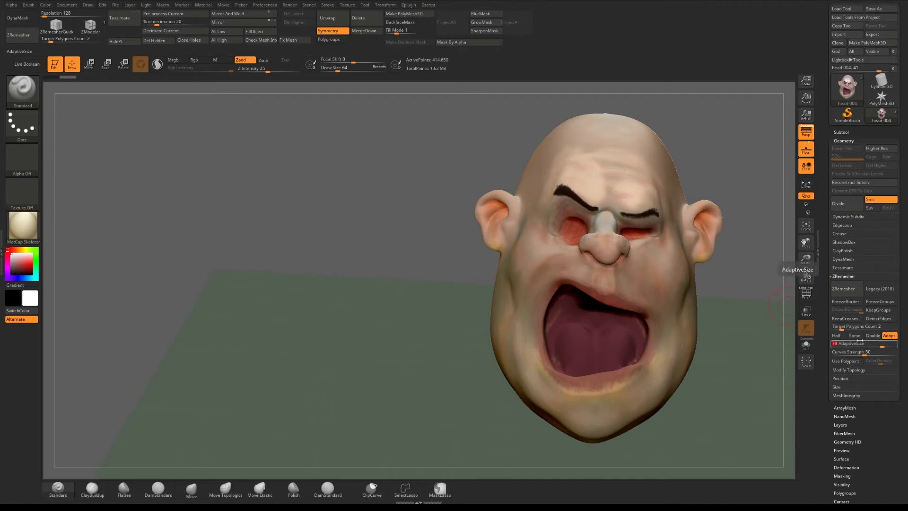
pyautogui.press('ctrl')
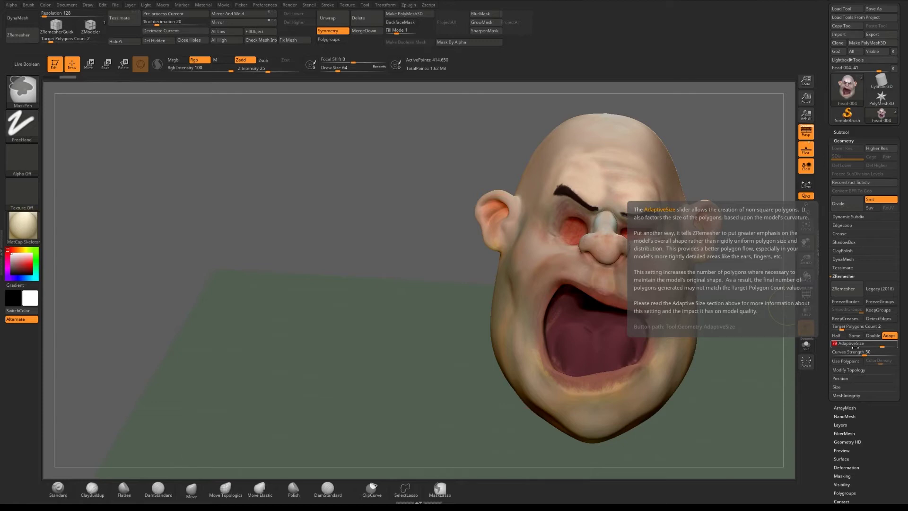
pyautogui.click(840, 327)
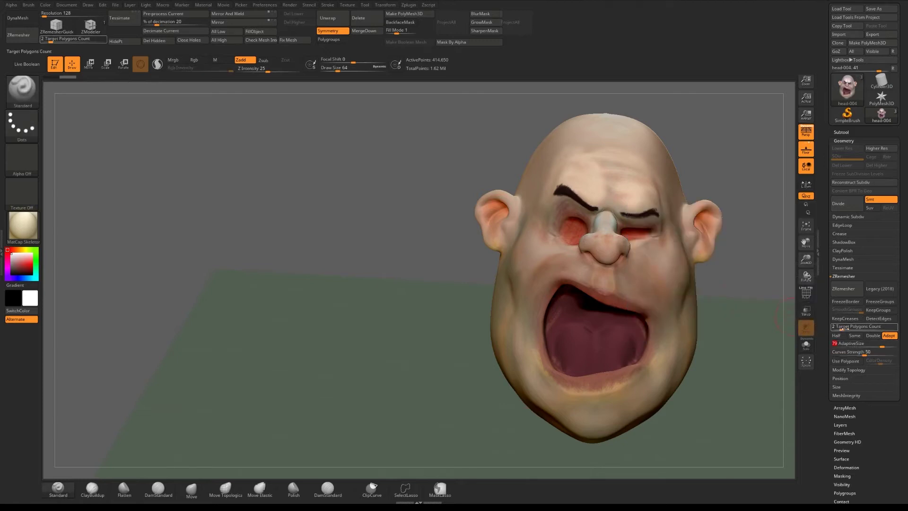
pyautogui.moveTo(864, 356); pyautogui.dragTo(877, 347)
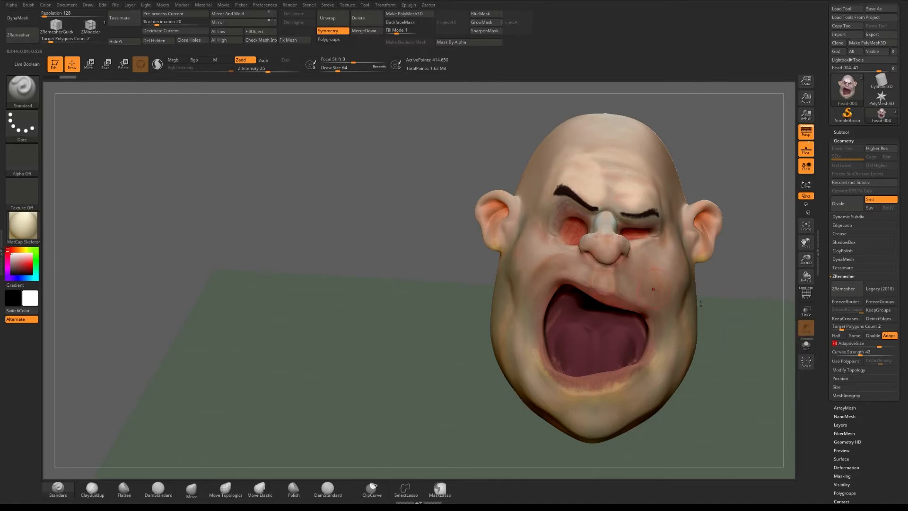
pyautogui.moveTo(738, 310); pyautogui.dragTo(736, 310)
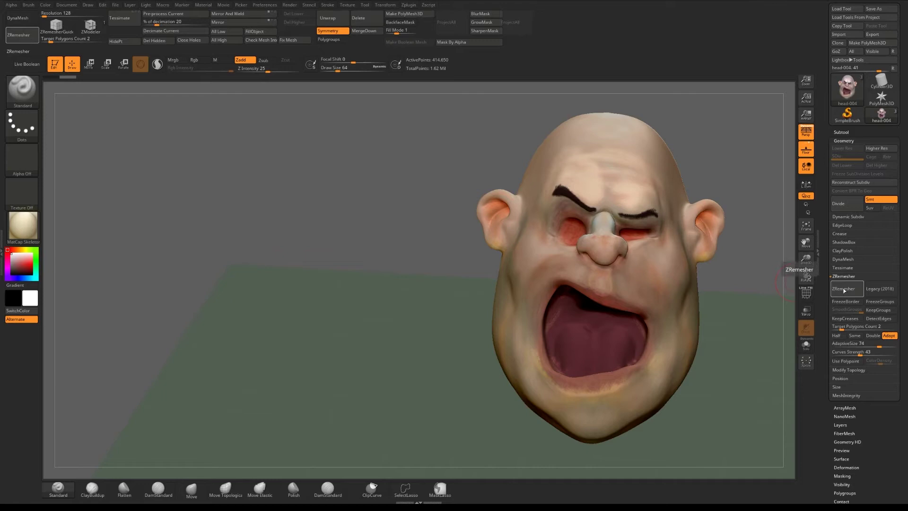
pyautogui.click(844, 290)
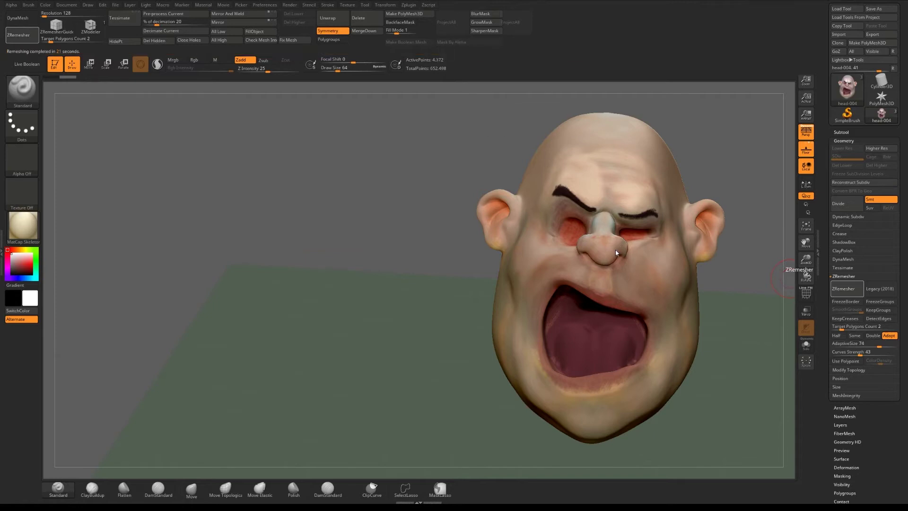
# Display the polyframe on the remeshed head and examine its topology around the face and mouth from several angles
pyautogui.moveTo(417, 224); pyautogui.dragTo(330, 218)
pyautogui.hotkey('shift', 'f')
pyautogui.moveTo(352, 218); pyautogui.dragTo(385, 211)
pyautogui.moveTo(444, 231); pyautogui.dragTo(497, 236)
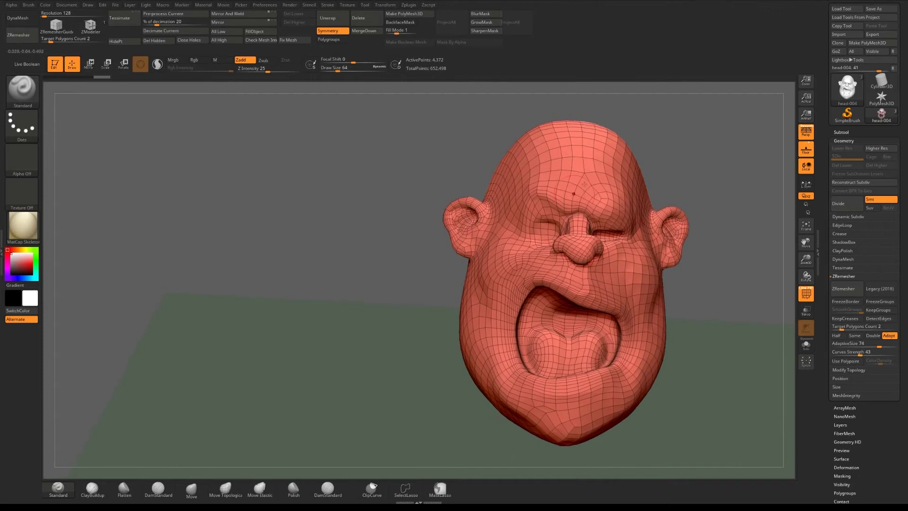
pyautogui.moveTo(726, 311)
pyautogui.mouseDown()
pyautogui.moveTo(713, 314)
pyautogui.moveTo(737, 307)
pyautogui.mouseUp()
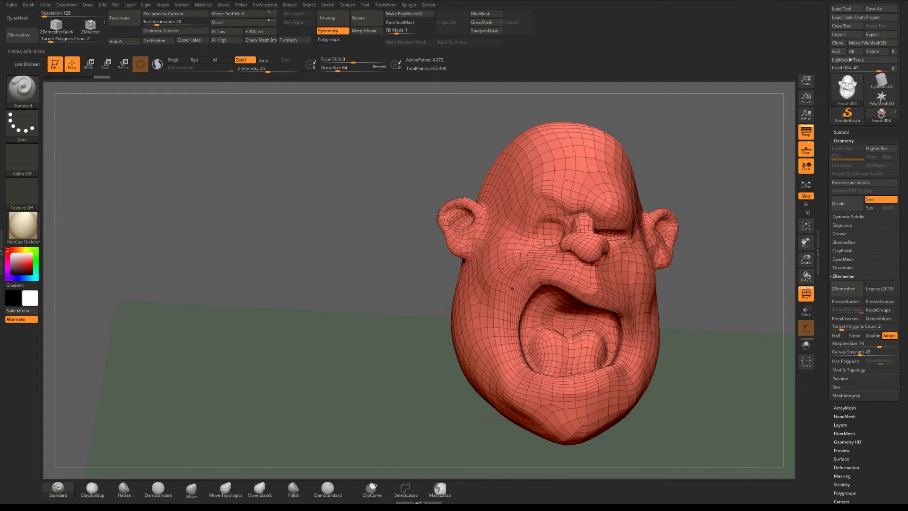
pyautogui.moveTo(391, 278); pyautogui.dragTo(538, 332)
pyautogui.moveTo(691, 352); pyautogui.dragTo(581, 302)
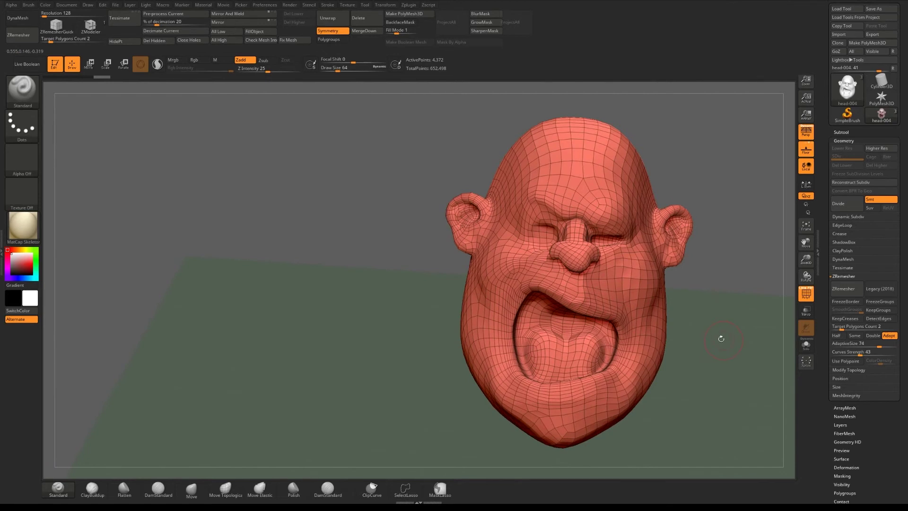
pyautogui.moveTo(720, 339); pyautogui.dragTo(784, 155)
pyautogui.moveTo(740, 221); pyautogui.dragTo(760, 149)
# Show the original head-003 subtool together with the remeshed head-004 and turn off the polyframe display
pyautogui.click(840, 132)
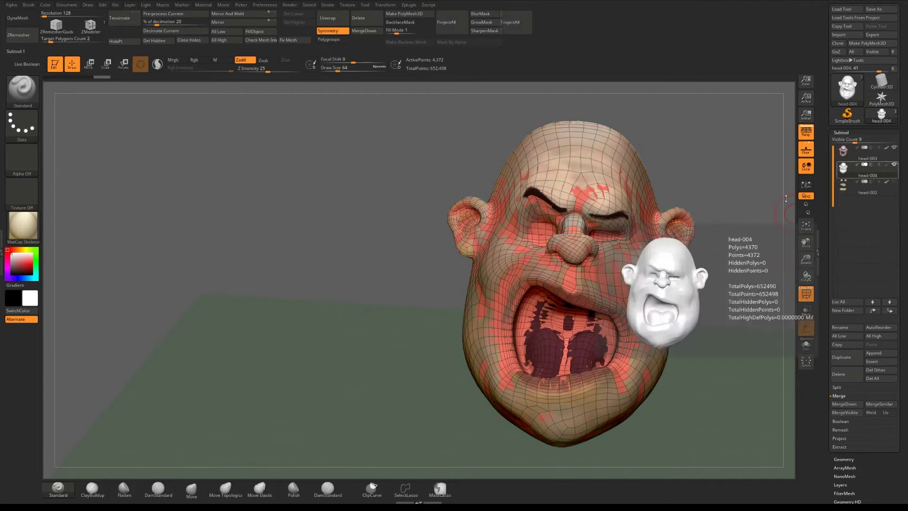
pyautogui.click(862, 148)
pyautogui.click(856, 169)
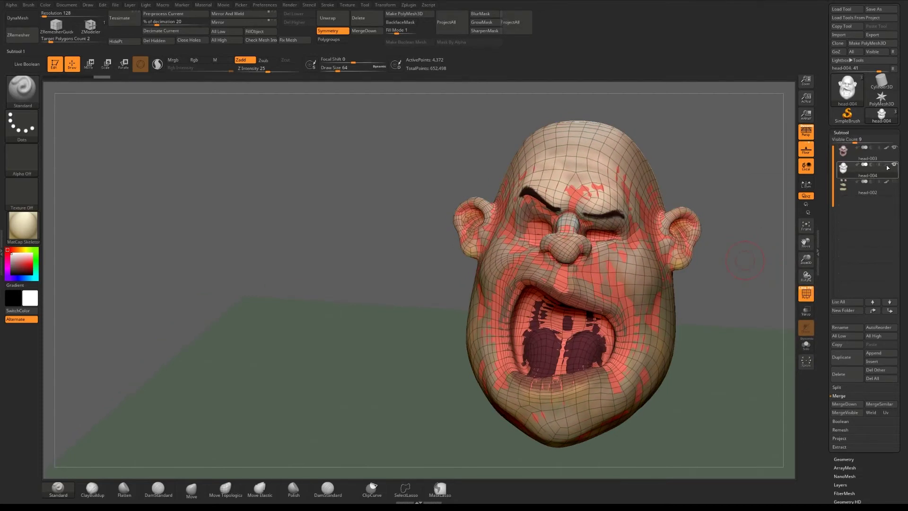
pyautogui.press('shift')
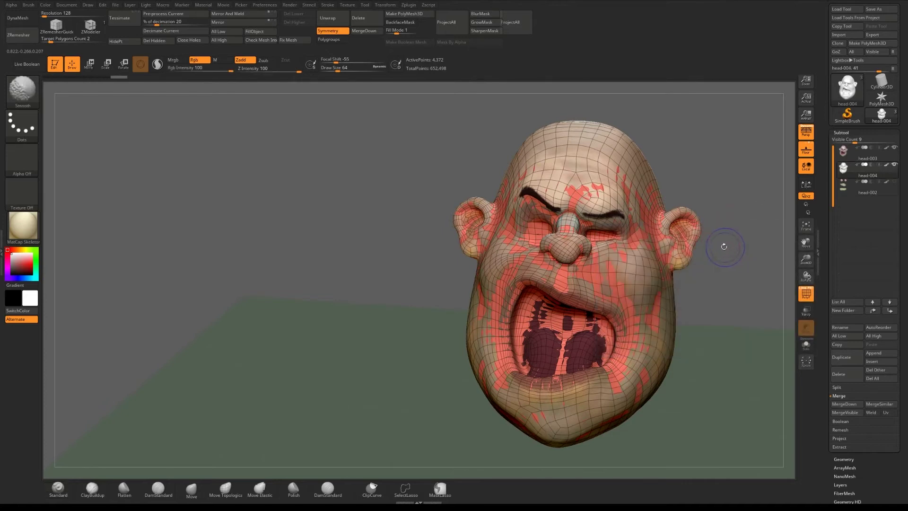
pyautogui.hotkey('shift', 'f')
pyautogui.moveTo(725, 308)
pyautogui.mouseDown()
pyautogui.moveTo(610, 308)
pyautogui.moveTo(730, 309)
pyautogui.moveTo(700, 307)
pyautogui.moveTo(730, 308)
pyautogui.moveTo(709, 303)
pyautogui.moveTo(728, 299)
pyautogui.moveTo(629, 275)
pyautogui.mouseUp()
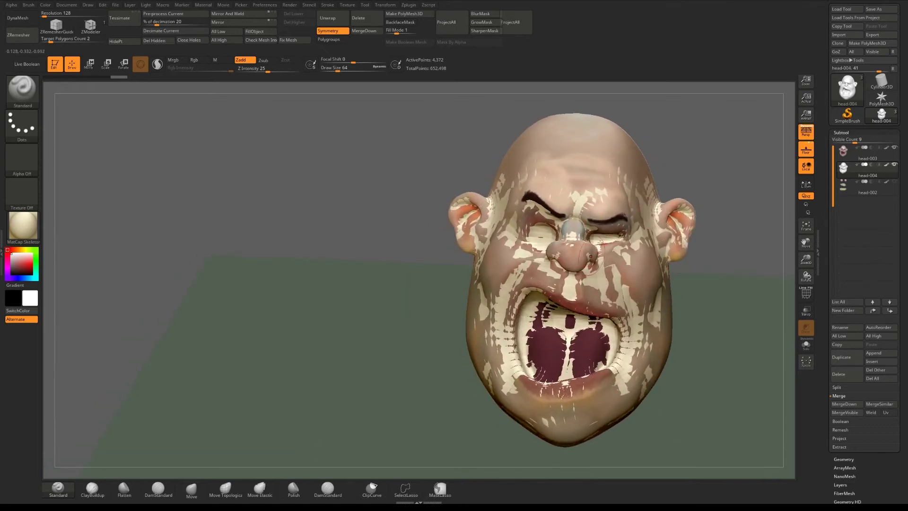
# Subdivide the remeshed head-004 subtool once, up to subdivision level 2
pyautogui.moveTo(844, 173)
pyautogui.moveTo(822, 343); pyautogui.dragTo(822, 295)
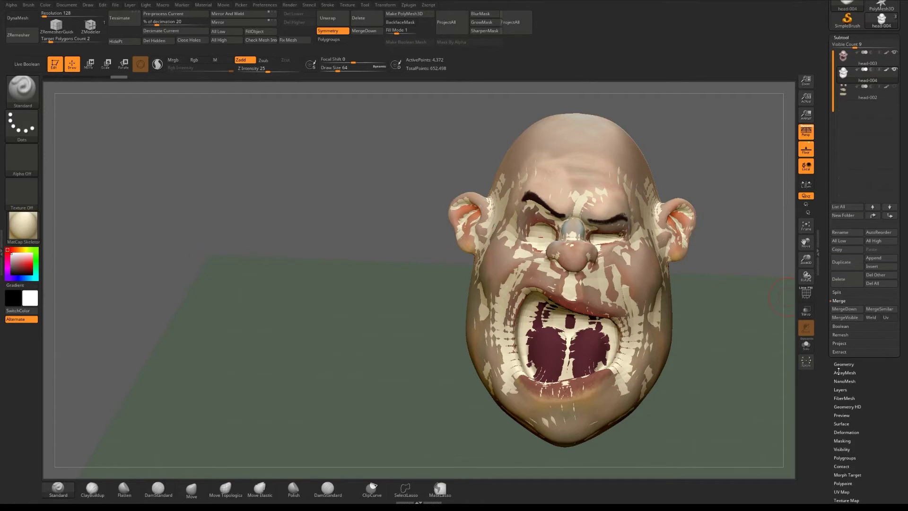
pyautogui.click(842, 363)
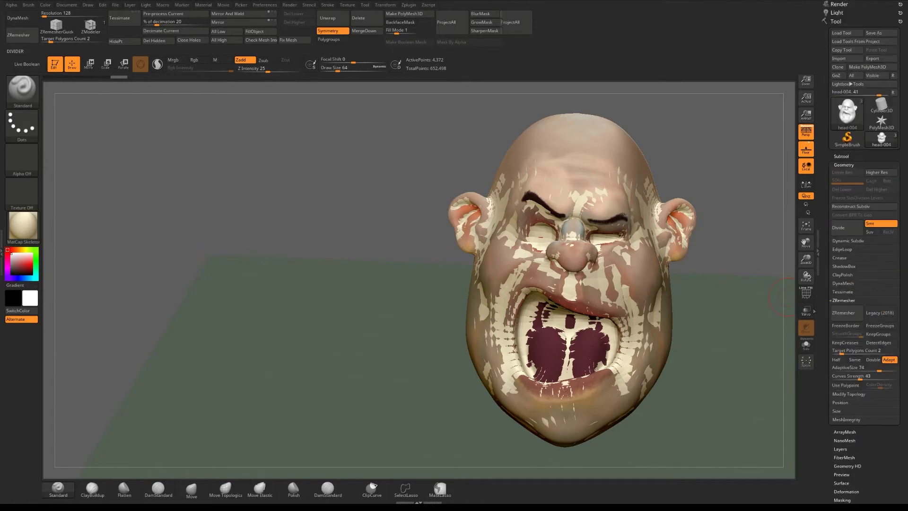
pyautogui.click(848, 229)
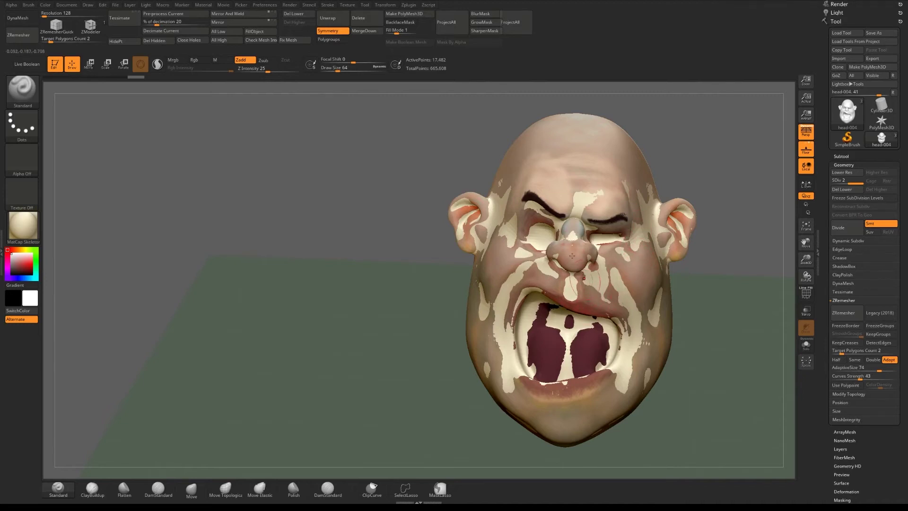
pyautogui.moveTo(694, 185)
pyautogui.mouseDown()
pyautogui.moveTo(683, 191)
pyautogui.moveTo(693, 182)
pyautogui.mouseUp()
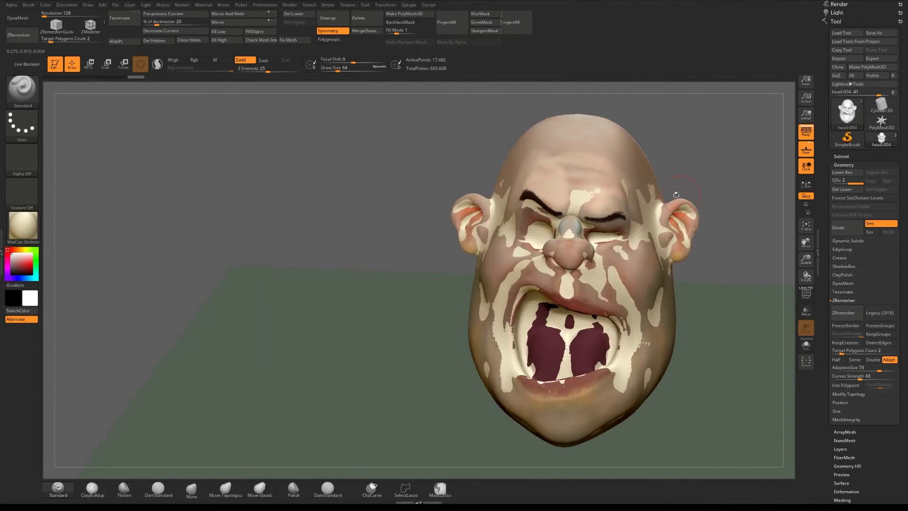
# Project the original head's detail and painted colour onto the subdivided head-004 with ProjectAll
pyautogui.click(841, 156)
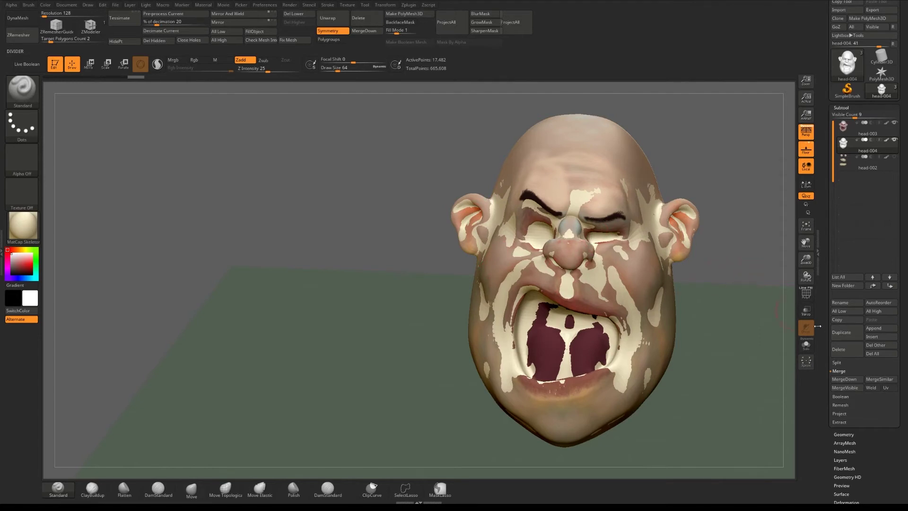
pyautogui.scroll(-3, 824, 333)
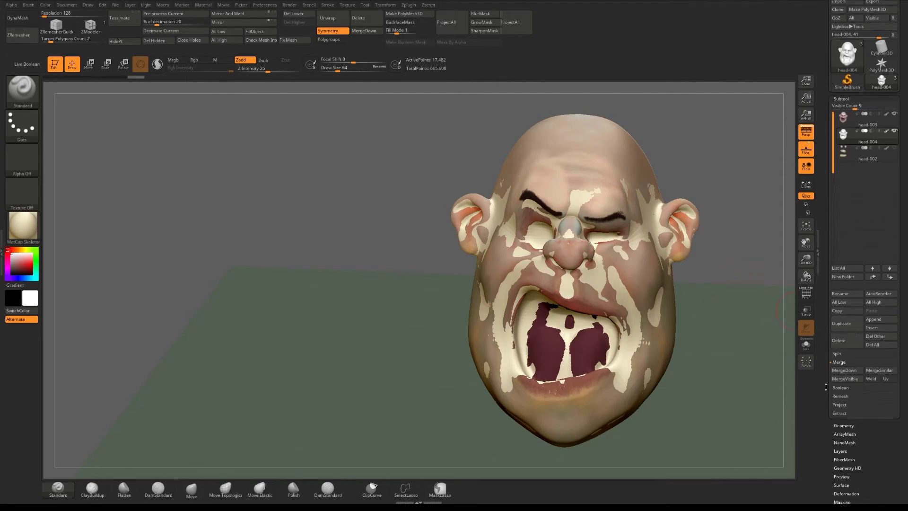
pyautogui.moveTo(868, 116)
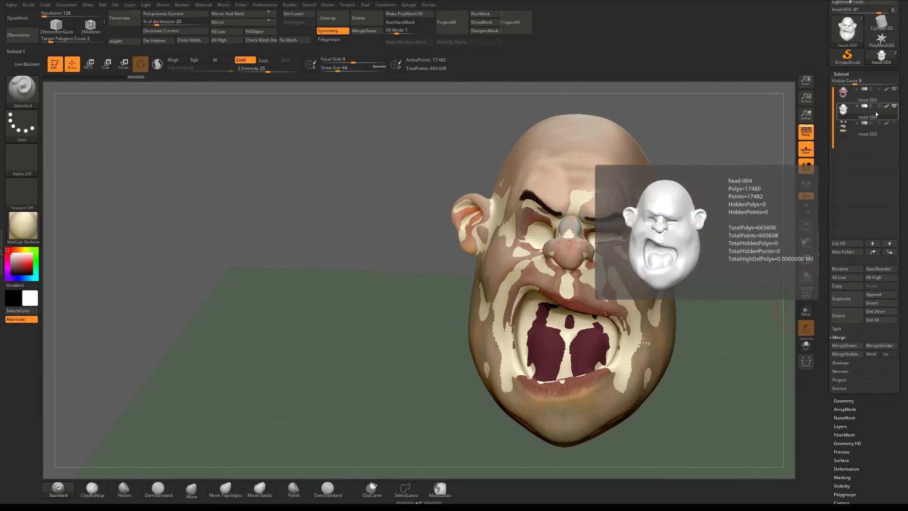
pyautogui.moveTo(825, 349); pyautogui.dragTo(826, 343)
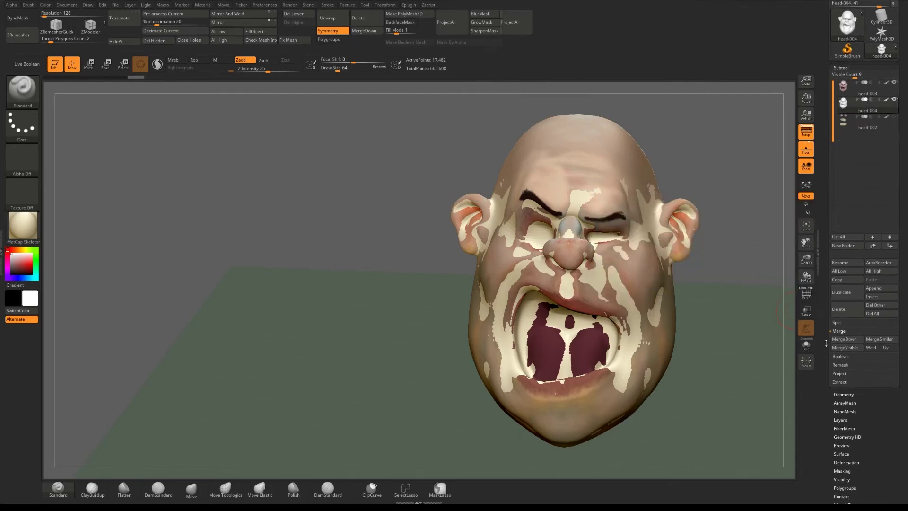
pyautogui.moveTo(826, 374); pyautogui.dragTo(824, 361)
pyautogui.click(839, 363)
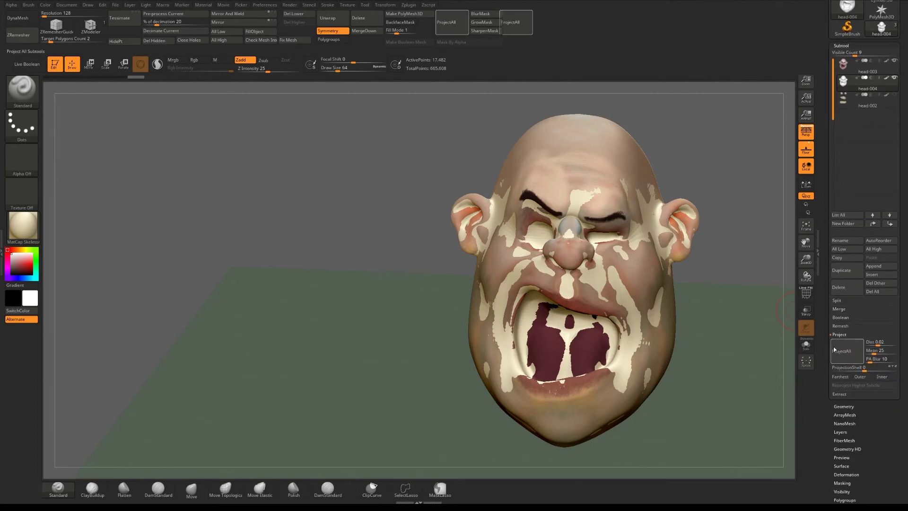
pyautogui.click(837, 350)
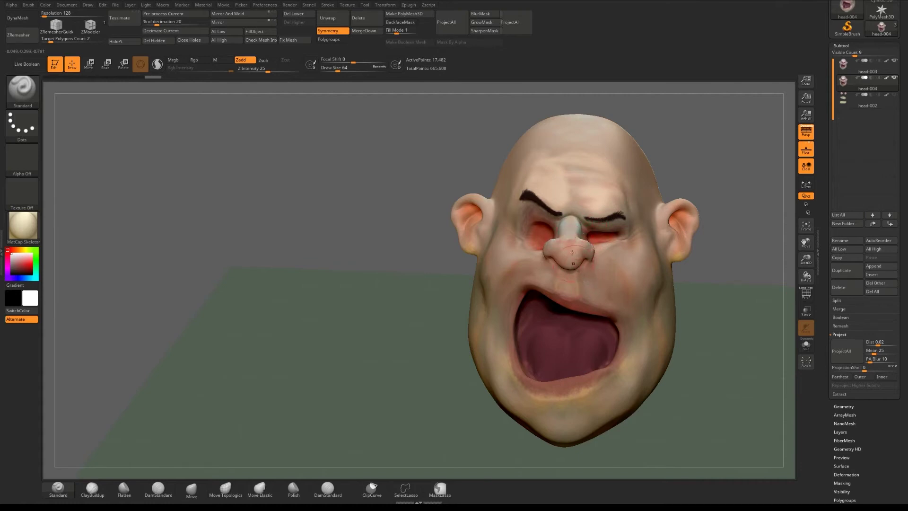
# Subdivide head-004 two more times, with head-003 visible again for projection, and project the original's detail and colour onto it
pyautogui.click(893, 62)
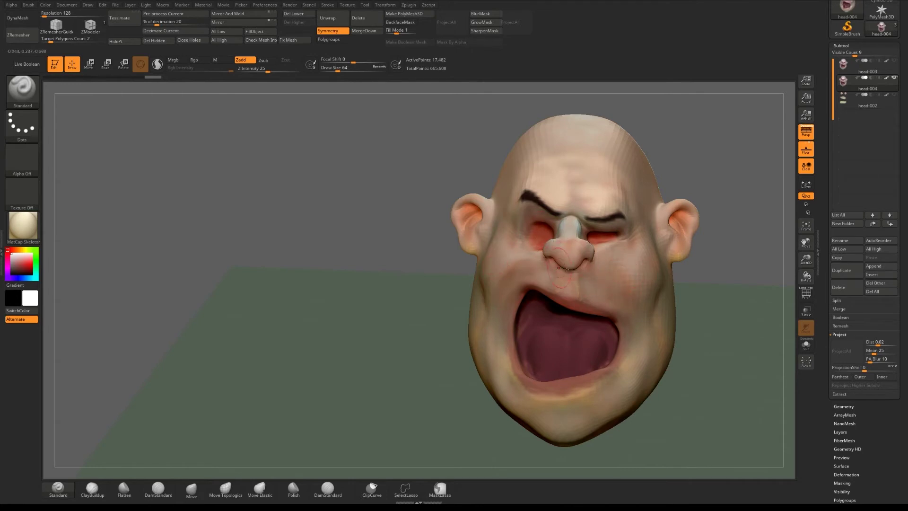
pyautogui.hotkey('ctrl', 'd')
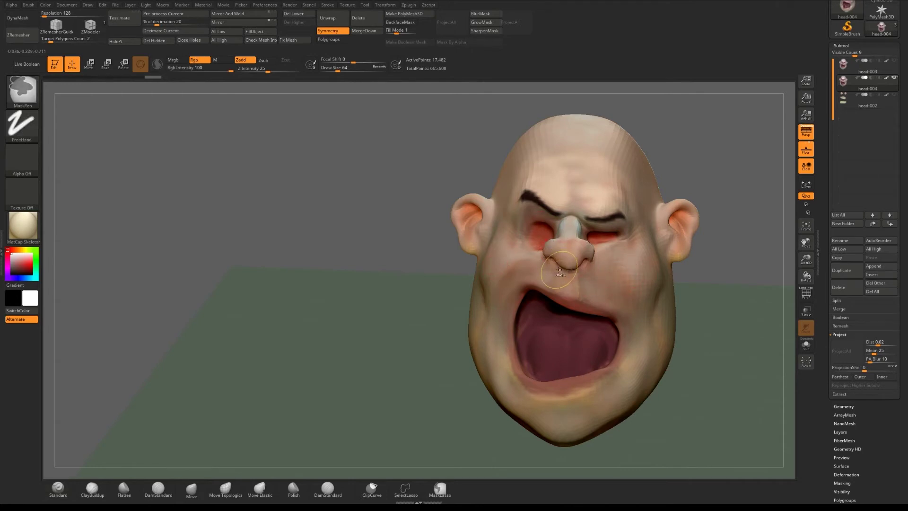
pyautogui.click(894, 61)
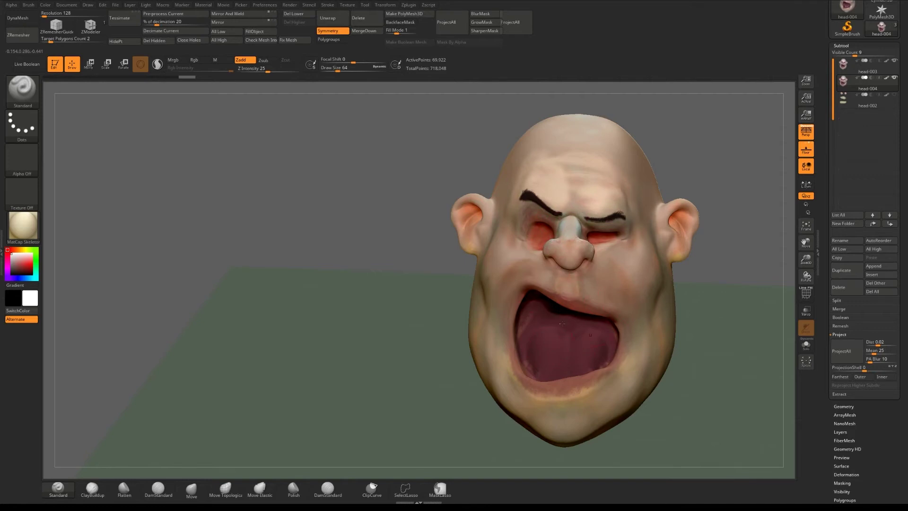
pyautogui.hotkey('ctrl', 'd')
pyautogui.click(845, 353)
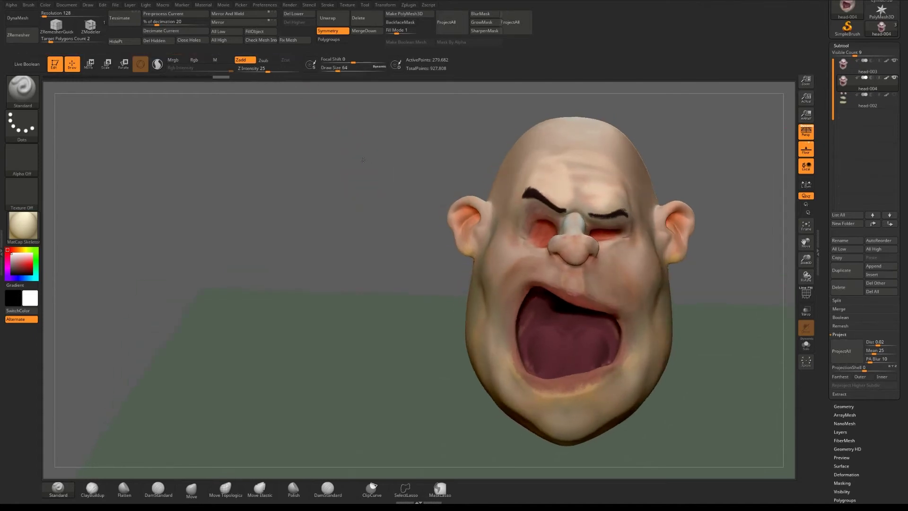
# Move the original head-003 subtool sideways so it stands beside the remeshed head-004
pyautogui.click(885, 71)
pyautogui.press('w')
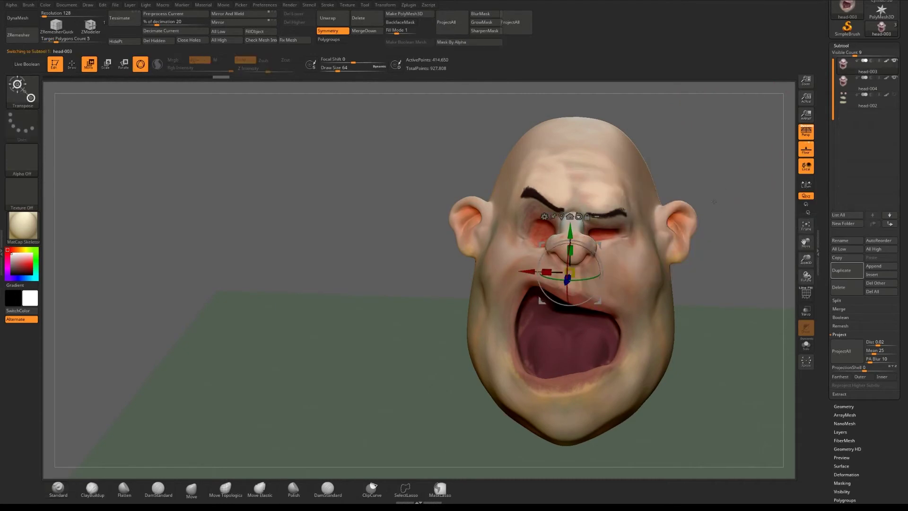
pyautogui.moveTo(529, 273); pyautogui.dragTo(284, 246)
pyautogui.moveTo(95, 163); pyautogui.dragTo(141, 167)
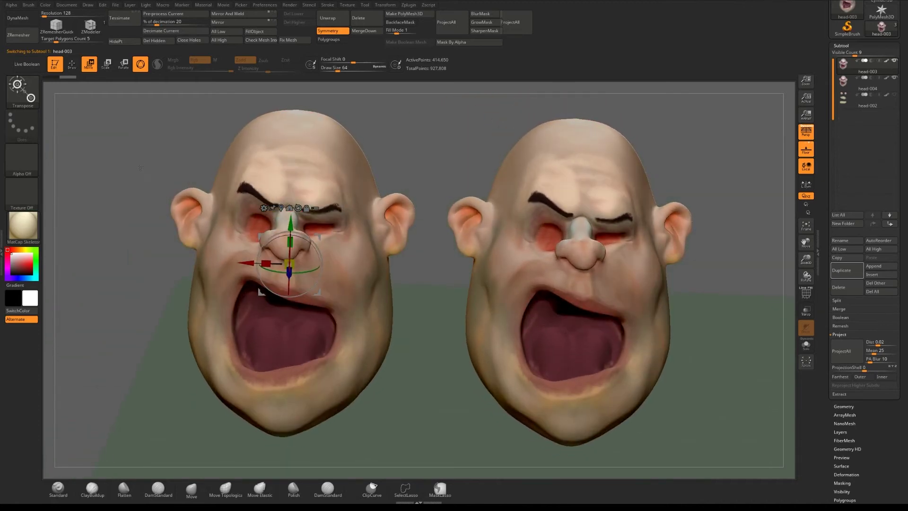
# Show the polyframe and compare both heads' wireframes, stepping head-004 down to its lowest subdivision level and back to the highest
pyautogui.hotkey('shift', 'f')
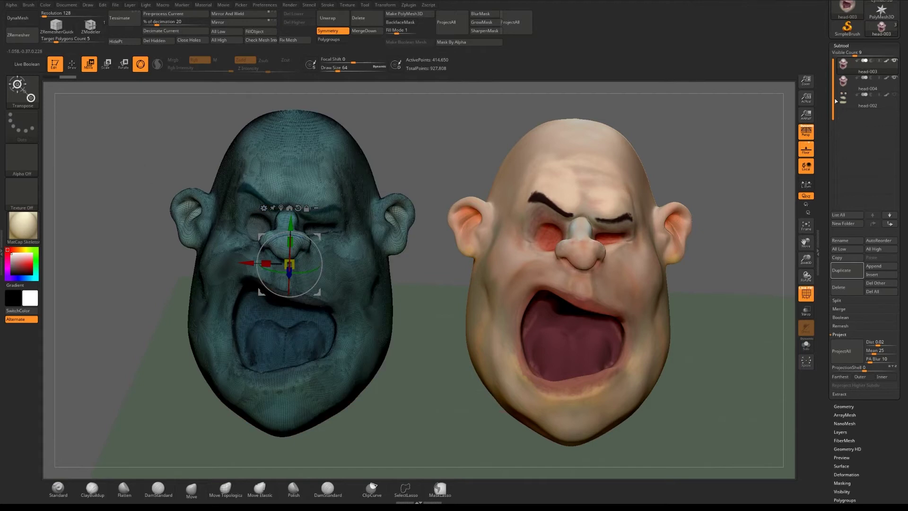
pyautogui.click(865, 85)
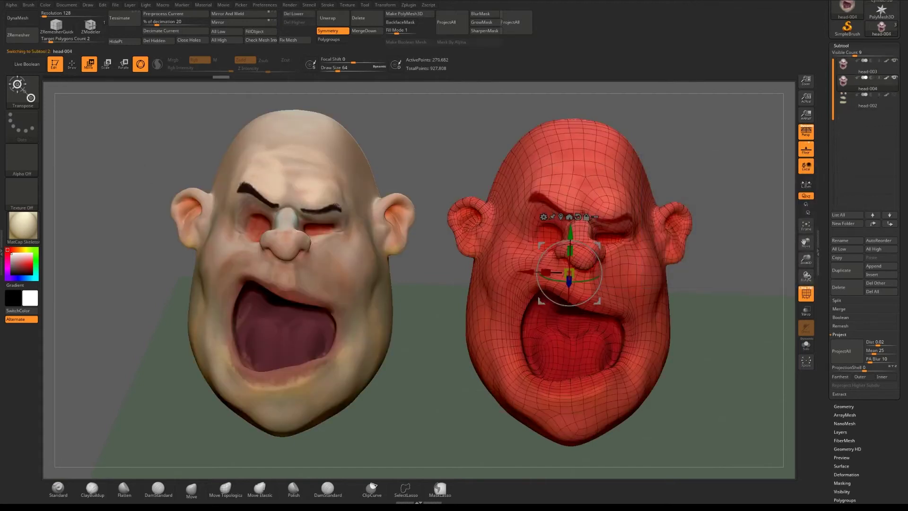
pyautogui.hotkey('shift', 'd')
pyautogui.hotkey('shift', 'd')
pyautogui.hotkey('shift', 'd')
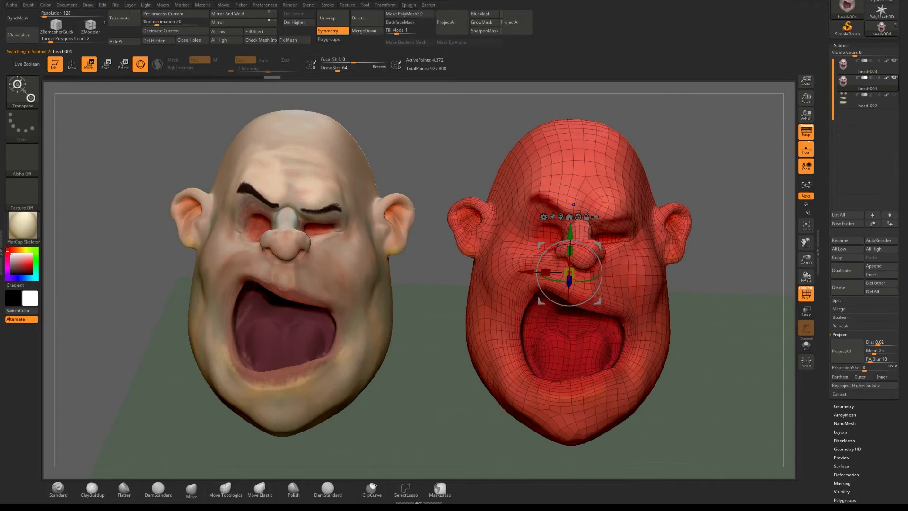
pyautogui.press('d')
pyautogui.press('d')
pyautogui.press('d')
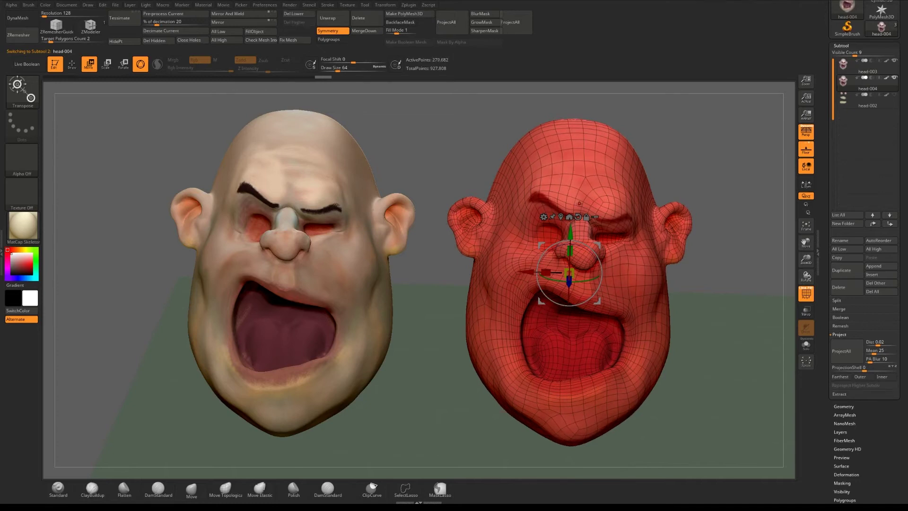
pyautogui.hotkey('shift', 'd')
pyautogui.hotkey('shift', 'd')
pyautogui.hotkey('shift', 'd')
pyautogui.press('d')
pyautogui.press('d')
pyautogui.press('d')
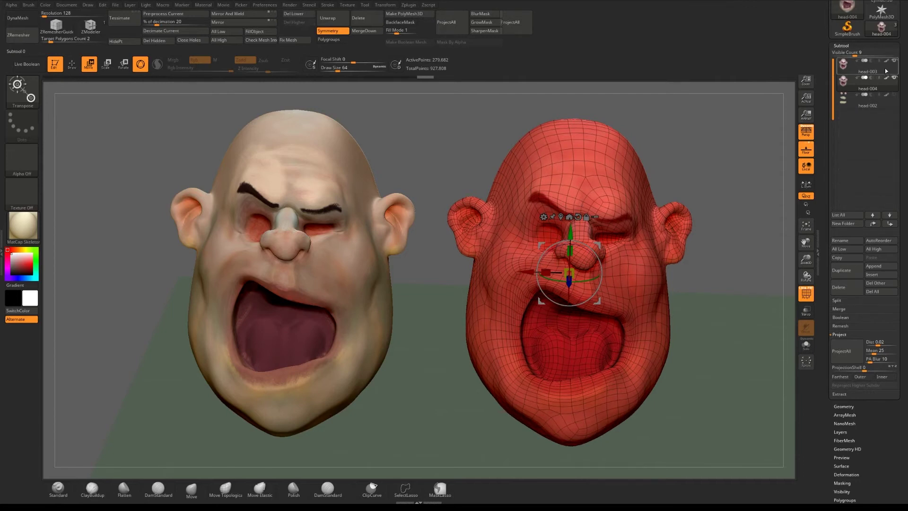
# Delete the original head-003 subtool and turn off the polyframe display
pyautogui.click(885, 71)
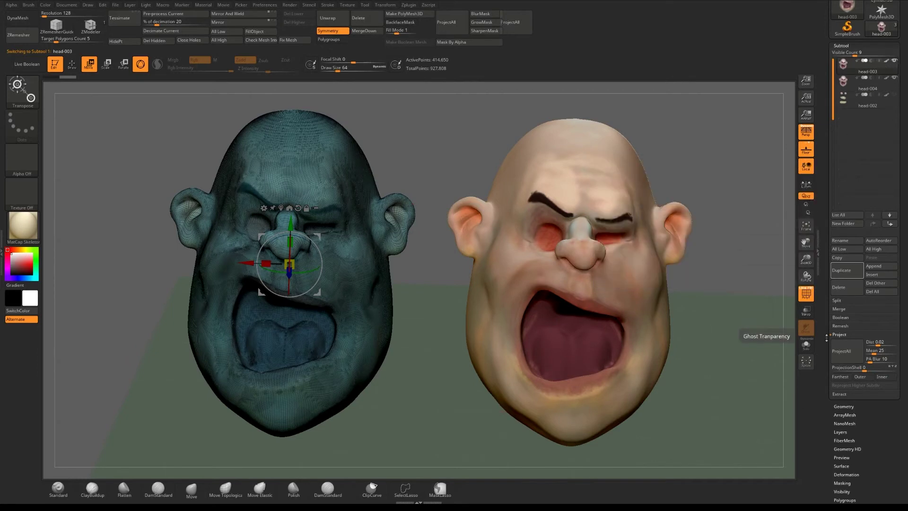
pyautogui.click(843, 289)
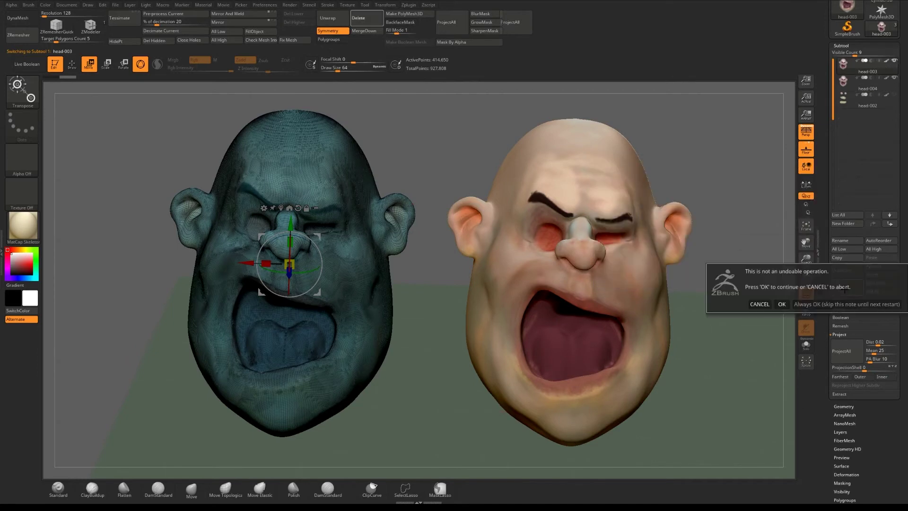
pyautogui.click(803, 305)
pyautogui.moveTo(369, 211)
pyautogui.mouseDown()
pyautogui.moveTo(342, 191)
pyautogui.moveTo(371, 211)
pyautogui.mouseUp()
pyautogui.keyDown('ctrl'); pyautogui.moveTo(465, 216); pyautogui.dragTo(465, 226, button='right'); pyautogui.keyUp('ctrl')
pyautogui.moveTo(736, 158)
pyautogui.mouseDown()
pyautogui.moveTo(716, 142)
pyautogui.moveTo(731, 158)
pyautogui.mouseUp()
pyautogui.hotkey('shift', 'f')
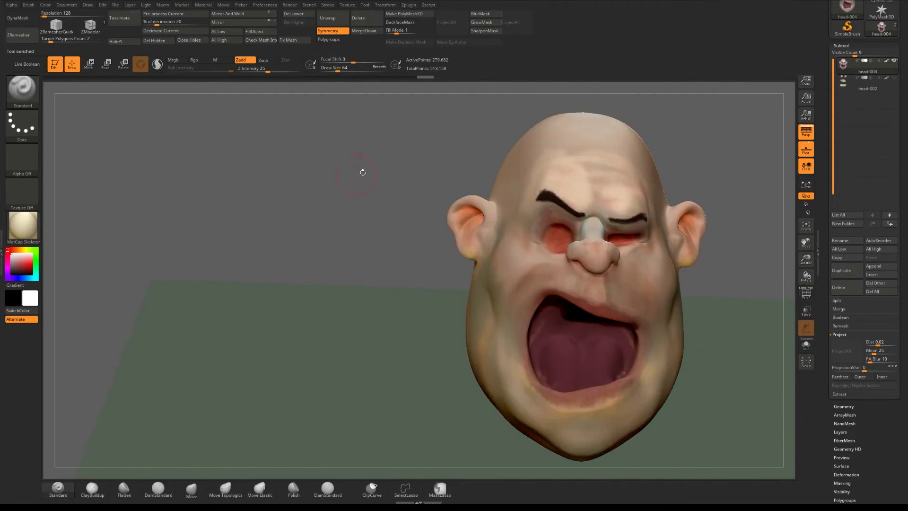
# Show the head-002 eyes and teeth, examine the remeshed head with them from several angles, and hide head-002 again
pyautogui.moveTo(362, 172); pyautogui.dragTo(342, 188)
pyautogui.click(893, 78)
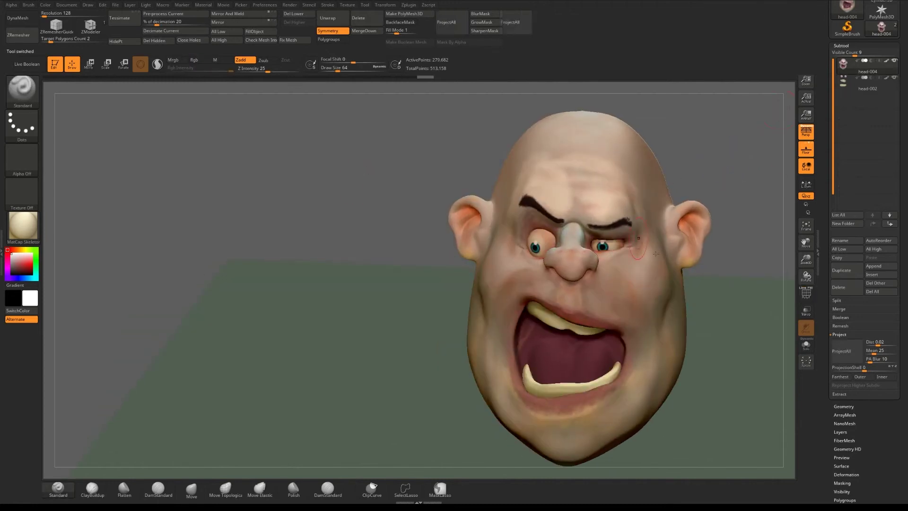
pyautogui.keyDown('ctrl'); pyautogui.moveTo(421, 223); pyautogui.dragTo(421, 195, button='right'); pyautogui.keyUp('ctrl')
pyautogui.moveTo(421, 195); pyautogui.dragTo(469, 196)
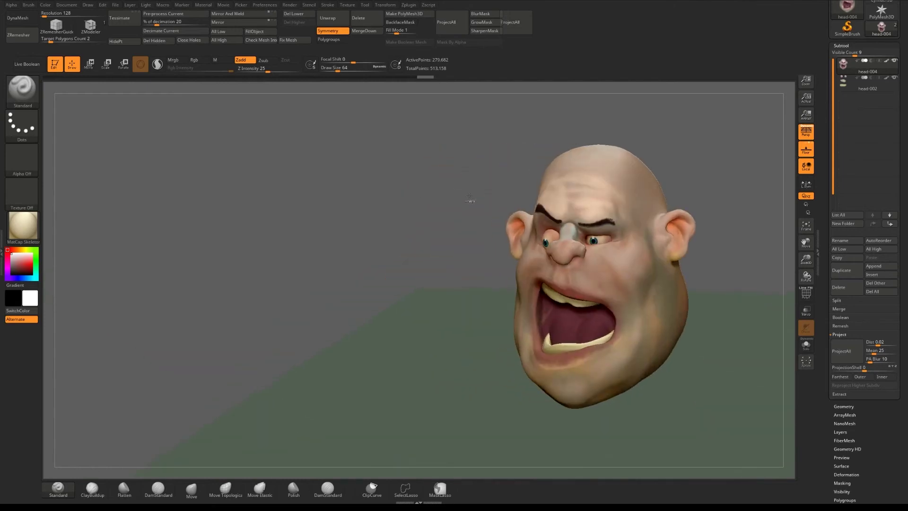
pyautogui.keyDown('ctrl'); pyautogui.moveTo(469, 196); pyautogui.dragTo(469, 222, button='right'); pyautogui.keyUp('ctrl')
pyautogui.moveTo(378, 208); pyautogui.dragTo(472, 195)
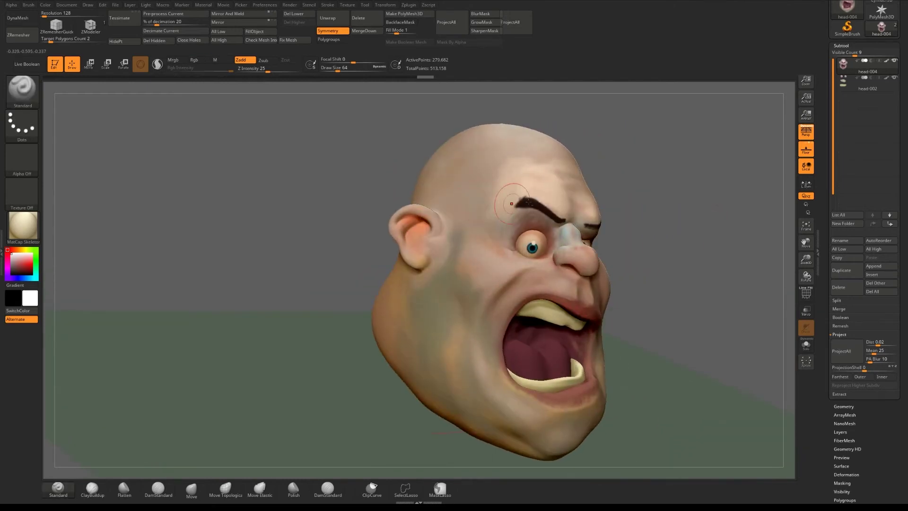
pyautogui.keyDown('alt'); pyautogui.moveTo(529, 203); pyautogui.dragTo(561, 188, button='right'); pyautogui.keyUp('alt')
pyautogui.moveTo(664, 175); pyautogui.dragTo(753, 159)
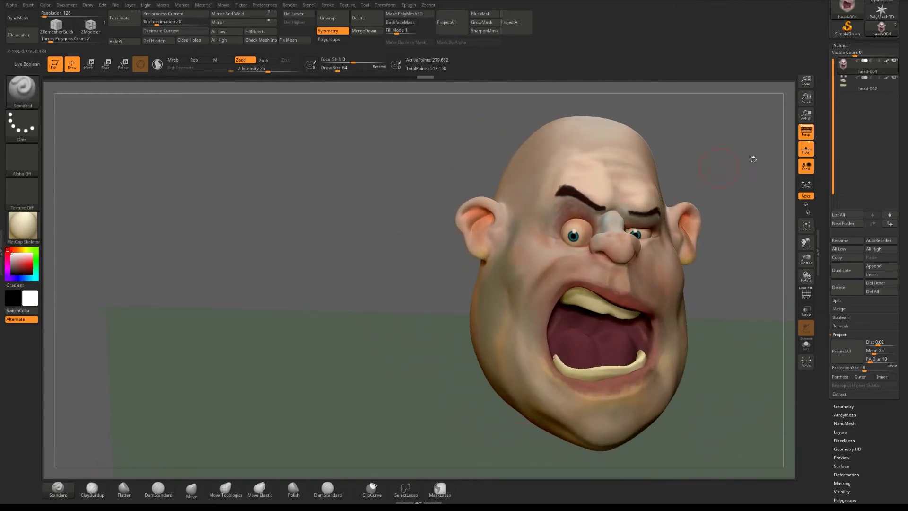
pyautogui.click(894, 79)
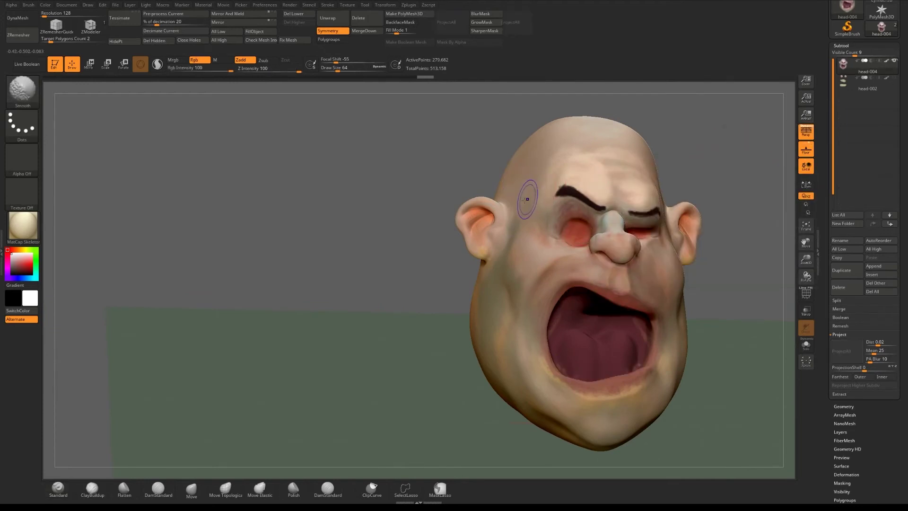
# Lower head-004 to its lowest subdivision level and display its polyframe in side view
pyautogui.hotkey('shift', 'd')
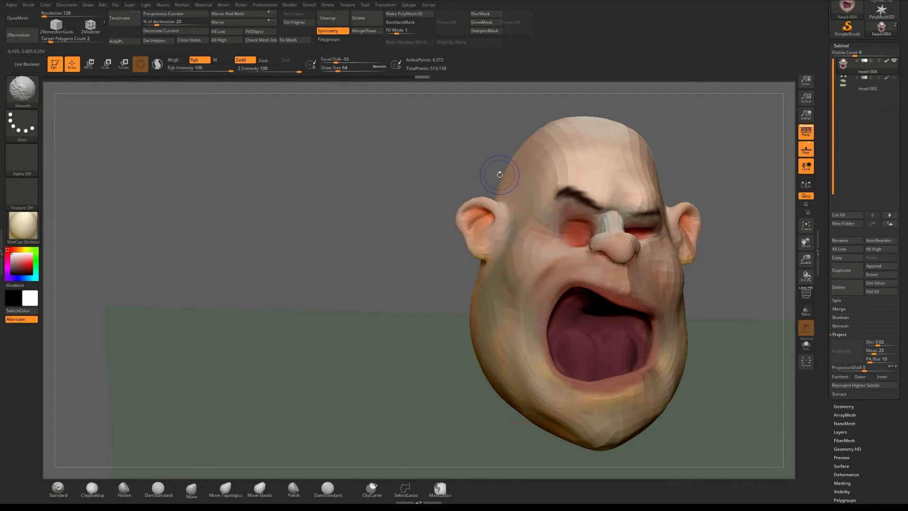
pyautogui.hotkey('shift', 'd')
pyautogui.hotkey('shift', 'd')
pyautogui.hotkey('shift', 'f')
pyautogui.moveTo(428, 172)
pyautogui.mouseDown()
pyautogui.moveTo(386, 156)
pyautogui.moveTo(432, 170)
pyautogui.mouseUp()
pyautogui.moveTo(257, 202); pyautogui.dragTo(289, 208)
# Assign the whole head to a single polygroup, cycling the group colour until it is a neutral white
pyautogui.hotkey('ctrl', 'w')
pyautogui.hotkey('ctrl', 'w')
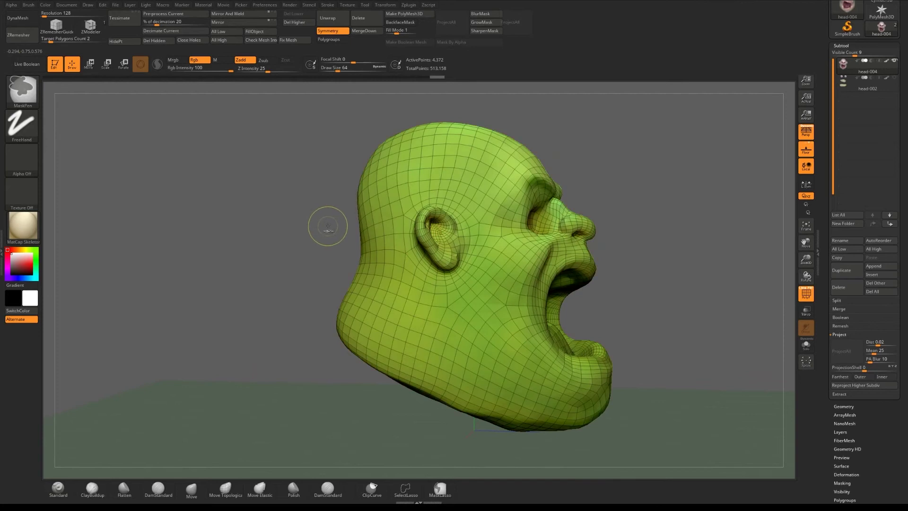
pyautogui.hotkey('ctrl', 'w')
pyautogui.hotkey('ctrl', 'w')
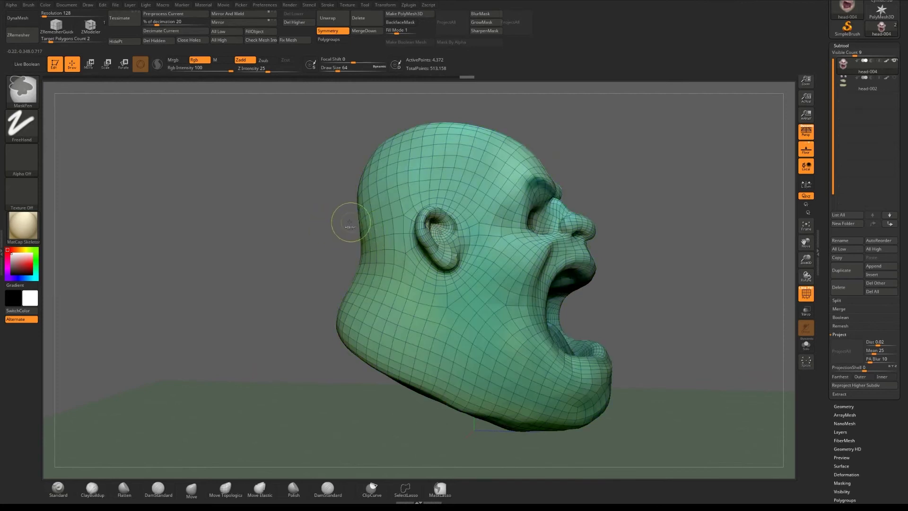
pyautogui.hotkey('ctrl', 'w')
pyautogui.hotkey('ctrl', 'w')
pyautogui.moveTo(301, 207); pyautogui.dragTo(278, 202)
pyautogui.moveTo(283, 192); pyautogui.dragTo(335, 193)
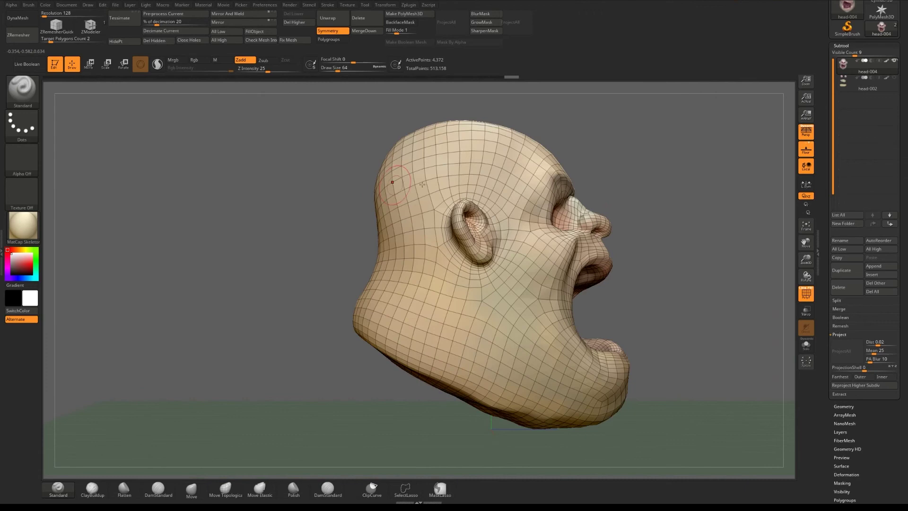
pyautogui.moveTo(661, 234); pyautogui.dragTo(652, 233)
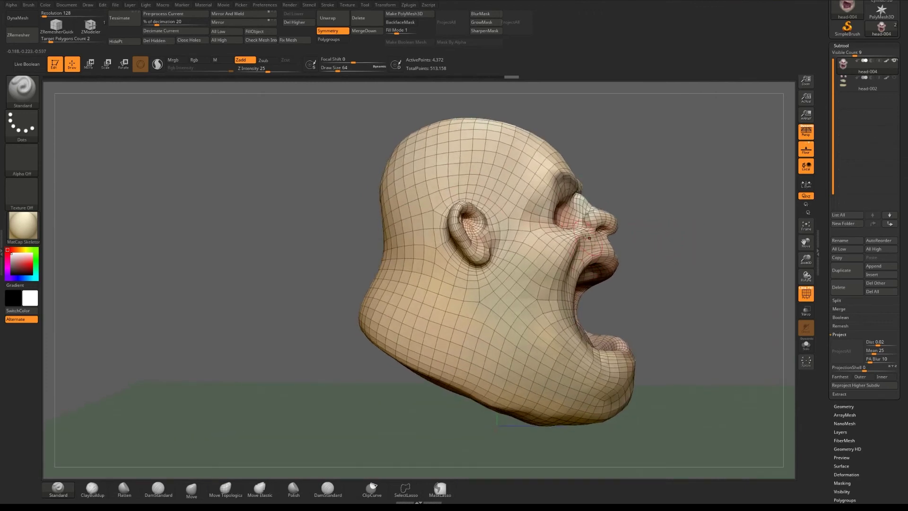
# Choose the MaskLasso brush and mask the back of the head, including the ear, from the side view
pyautogui.press('ctrl')
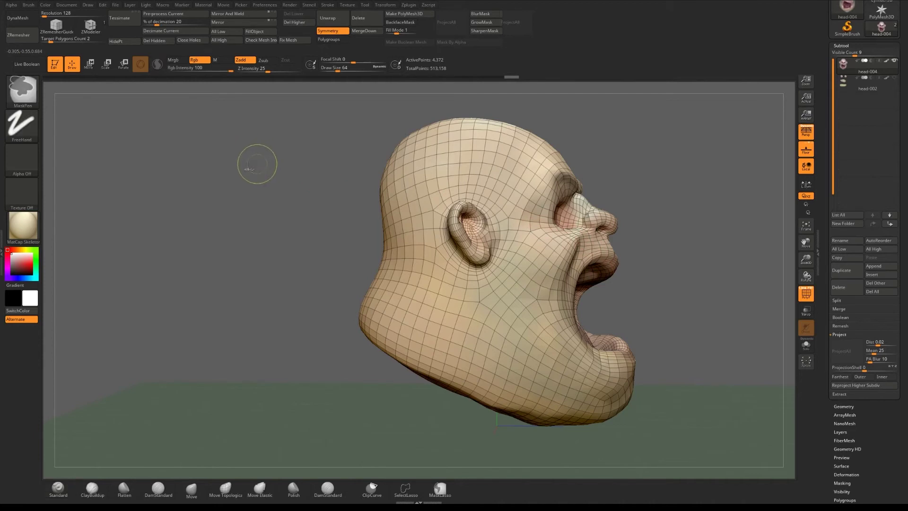
pyautogui.click(33, 95)
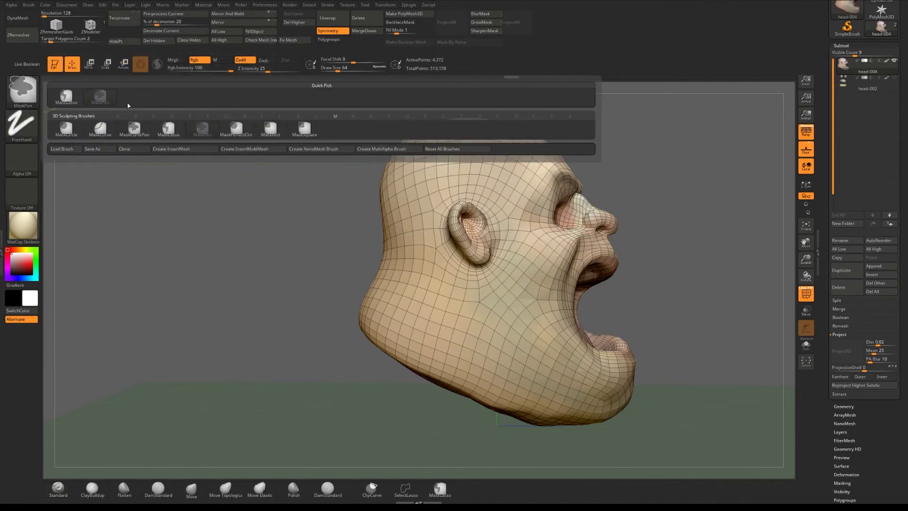
pyautogui.click(166, 129)
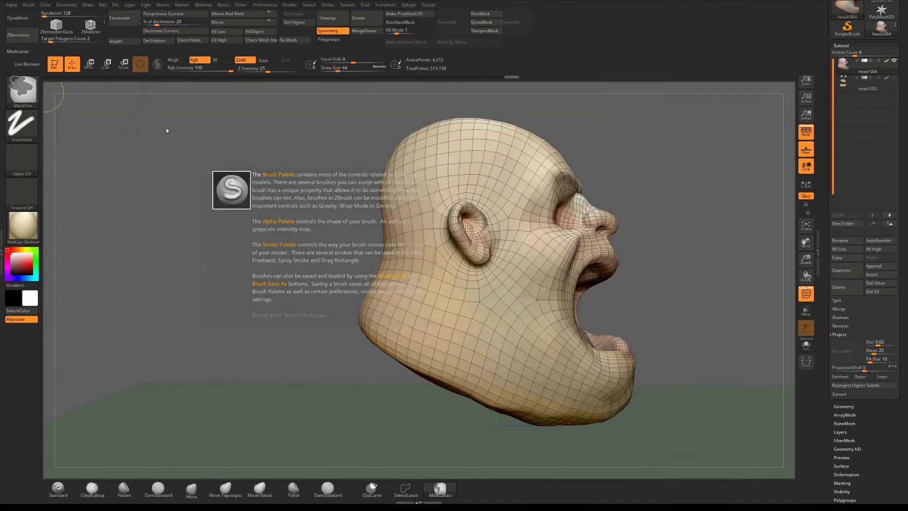
pyautogui.moveTo(341, 127)
pyautogui.keyDown('ctrl'); pyautogui.mouseDown()
pyautogui.moveTo(424, 106)
pyautogui.moveTo(492, 111)
pyautogui.moveTo(514, 127)
pyautogui.moveTo(481, 198)
pyautogui.moveTo(499, 244)
pyautogui.moveTo(480, 324)
pyautogui.moveTo(272, 374)
pyautogui.moveTo(340, 133)
pyautogui.mouseUp(); pyautogui.keyUp('ctrl')
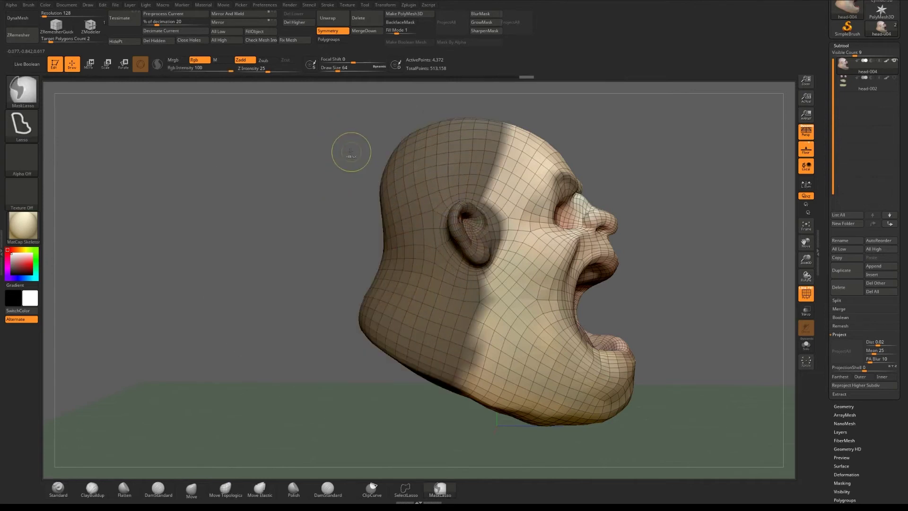
# Refine the mask's edge around the other side of the head and make the masked back its own polygroup
pyautogui.moveTo(661, 235); pyautogui.dragTo(495, 234)
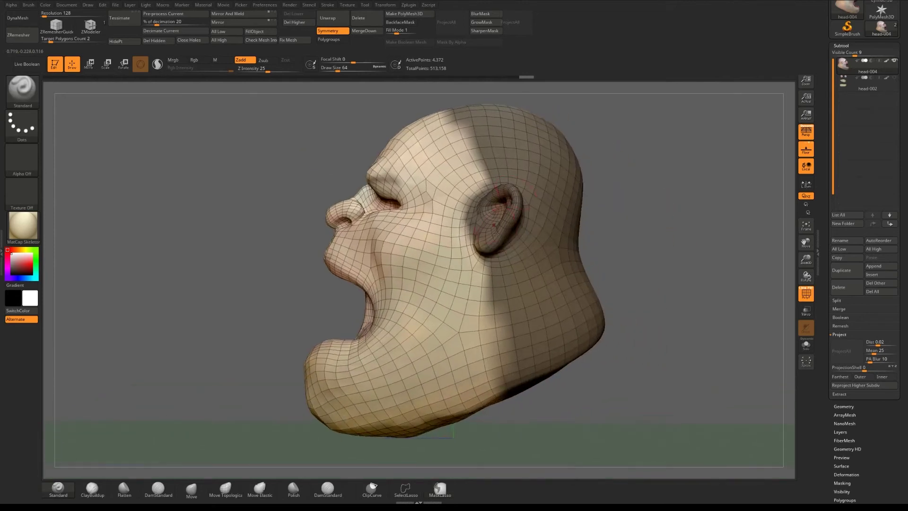
pyautogui.moveTo(298, 122); pyautogui.dragTo(475, 101)
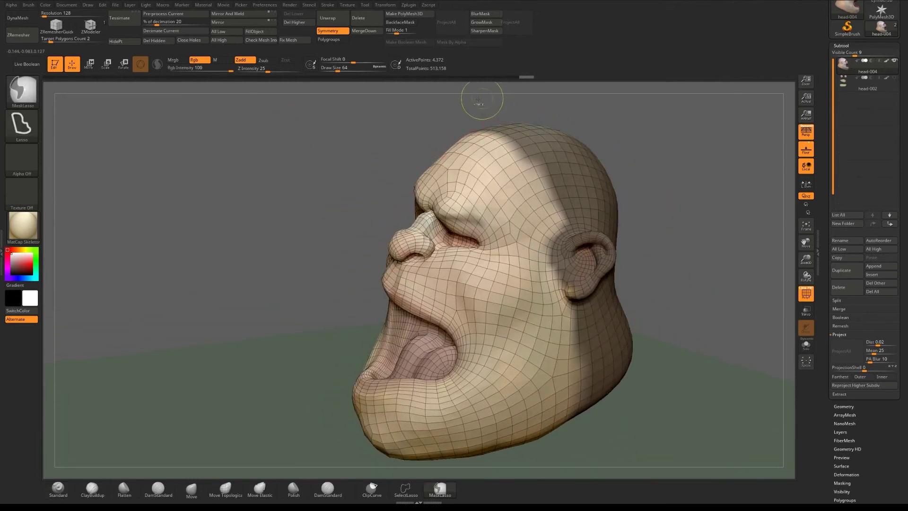
pyautogui.moveTo(515, 143)
pyautogui.keyDown('ctrl'); pyautogui.mouseDown()
pyautogui.moveTo(539, 188)
pyautogui.moveTo(609, 227)
pyautogui.mouseUp(); pyautogui.keyUp('ctrl')
pyautogui.moveTo(346, 180); pyautogui.dragTo(341, 151)
pyautogui.keyDown('ctrl'); pyautogui.moveTo(593, 277); pyautogui.dragTo(579, 273); pyautogui.keyUp('ctrl')
pyautogui.moveTo(577, 345)
pyautogui.keyDown('ctrl'); pyautogui.mouseDown()
pyautogui.moveTo(658, 309)
pyautogui.moveTo(655, 303)
pyautogui.mouseUp(); pyautogui.keyUp('ctrl')
pyautogui.hotkey('ctrl', 'w')
# Hide the polygroup at the back of the head so only the face portion stays displayed
pyautogui.moveTo(282, 182)
pyautogui.mouseDown()
pyautogui.moveTo(319, 242)
pyautogui.moveTo(386, 184)
pyautogui.mouseUp()
pyautogui.keyDown('ctrl'); pyautogui.keyDown('shift'); pyautogui.click(419, 180); pyautogui.keyUp('shift'); pyautogui.keyUp('ctrl')
pyautogui.keyDown('ctrl'); pyautogui.keyDown('shift'); pyautogui.click(419, 180); pyautogui.keyUp('shift'); pyautogui.keyUp('ctrl')
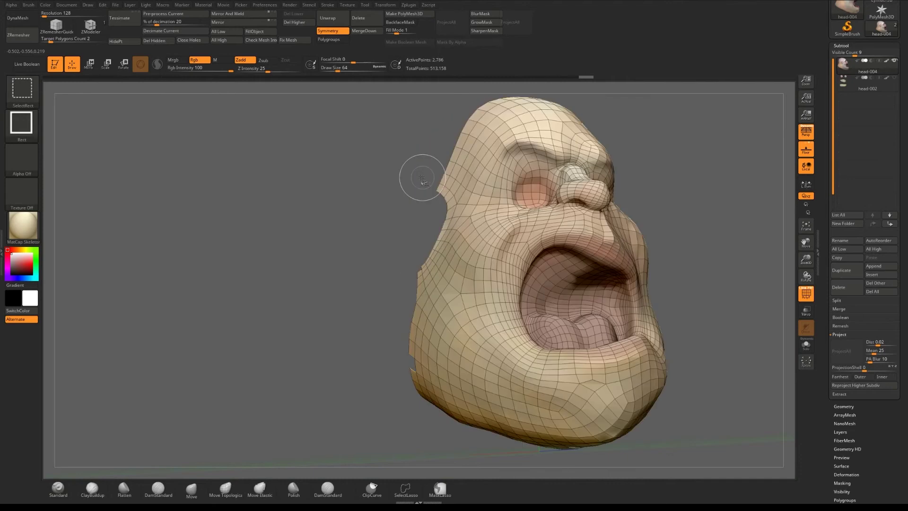
# Mask the mouth interior along the lips with a lasso and make it a separate polygroup
pyautogui.moveTo(452, 204)
pyautogui.keyDown('ctrl'); pyautogui.mouseDown(button='right')
pyautogui.moveTo(388, 182)
pyautogui.moveTo(399, 200)
pyautogui.moveTo(460, 227)
pyautogui.mouseUp(button='right'); pyautogui.keyUp('ctrl')
pyautogui.moveTo(392, 182)
pyautogui.mouseDown(button='right')
pyautogui.moveTo(544, 187)
pyautogui.moveTo(312, 174)
pyautogui.mouseUp(button='right')
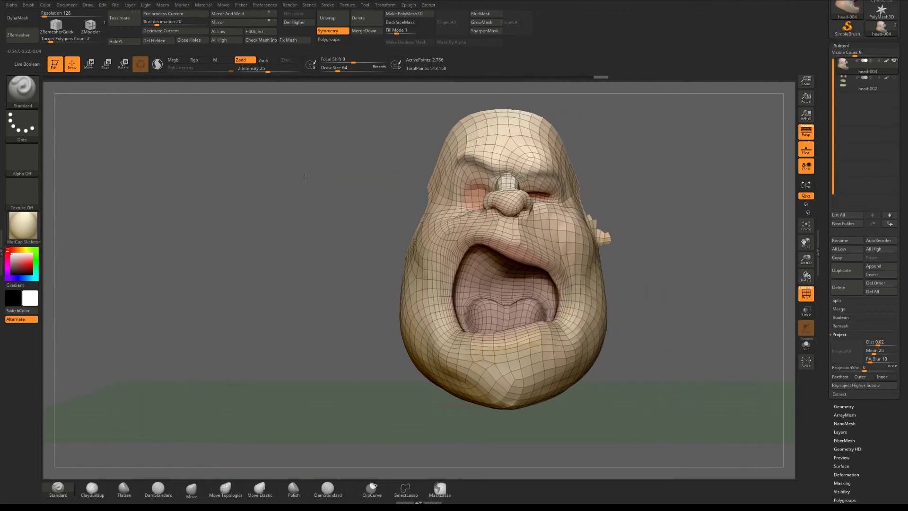
pyautogui.keyDown('ctrl'); pyautogui.moveTo(500, 230); pyautogui.dragTo(513, 251, button='right'); pyautogui.keyUp('ctrl')
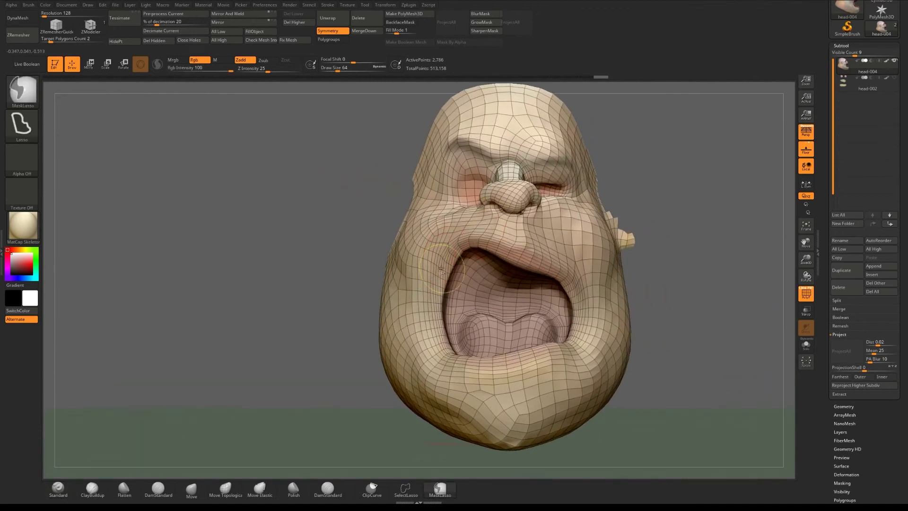
pyautogui.moveTo(569, 282)
pyautogui.keyDown('ctrl'); pyautogui.mouseDown()
pyautogui.moveTo(548, 333)
pyautogui.moveTo(494, 361)
pyautogui.moveTo(453, 364)
pyautogui.moveTo(432, 309)
pyautogui.moveTo(443, 242)
pyautogui.mouseUp(); pyautogui.keyUp('ctrl')
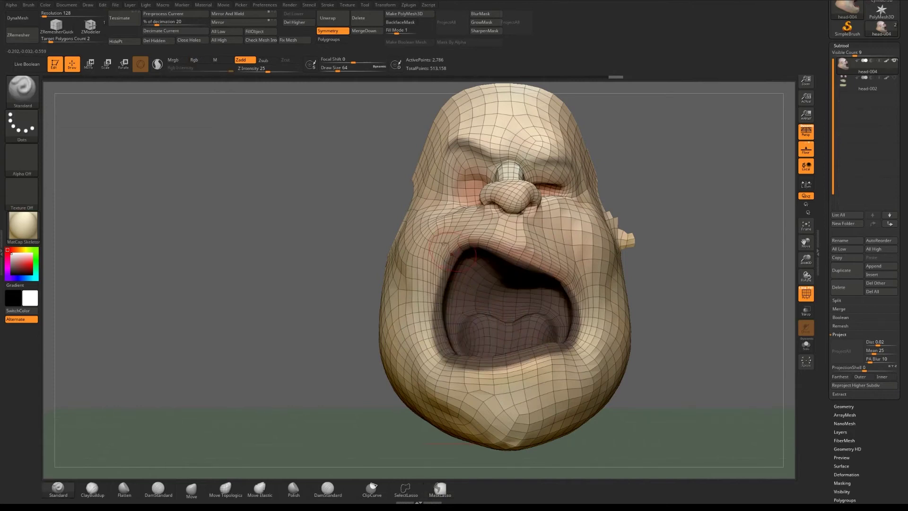
pyautogui.moveTo(322, 204); pyautogui.dragTo(517, 306, button='right')
pyautogui.moveTo(517, 306); pyautogui.dragTo(524, 309)
pyautogui.moveTo(650, 274)
pyautogui.mouseDown()
pyautogui.moveTo(652, 331)
pyautogui.moveTo(527, 242)
pyautogui.mouseUp()
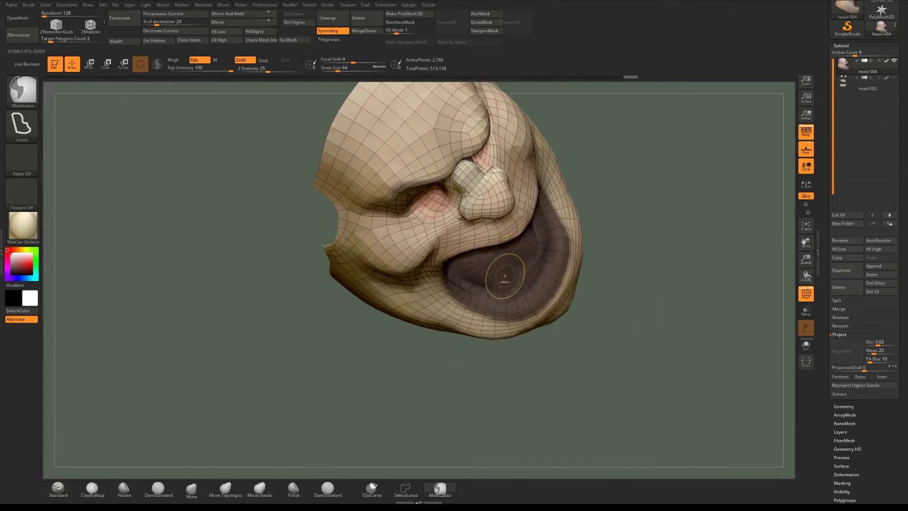
pyautogui.hotkey('ctrl', 'w')
pyautogui.keyDown('shift'); pyautogui.moveTo(272, 207); pyautogui.dragTo(251, 186); pyautogui.keyUp('shift')
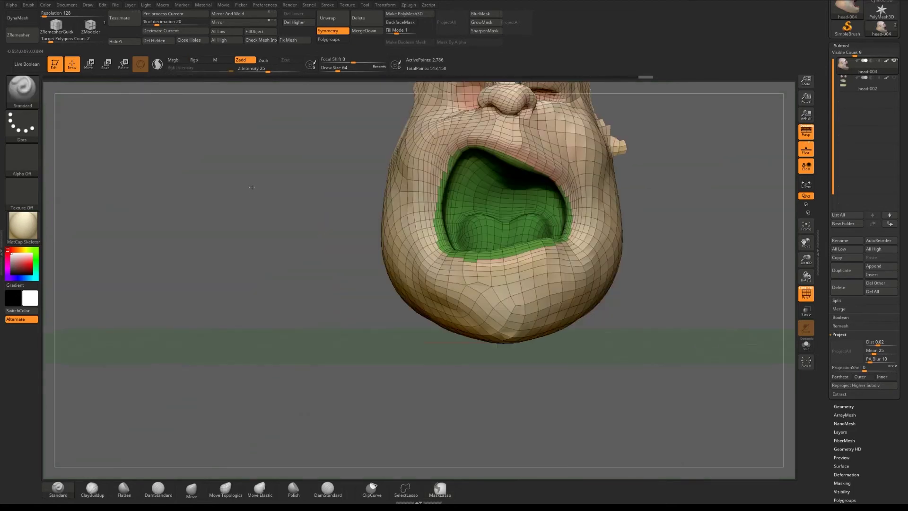
# Hide the mouth interior, then lasso-mask the upper face from forehead to upper lip and make it its own polygroup
pyautogui.keyDown('ctrl'); pyautogui.keyDown('alt'); pyautogui.keyDown('shift'); pyautogui.click(475, 213); pyautogui.keyUp('shift'); pyautogui.keyUp('alt'); pyautogui.keyUp('ctrl')
pyautogui.keyDown('alt'); pyautogui.moveTo(472, 239); pyautogui.dragTo(399, 206); pyautogui.keyUp('alt')
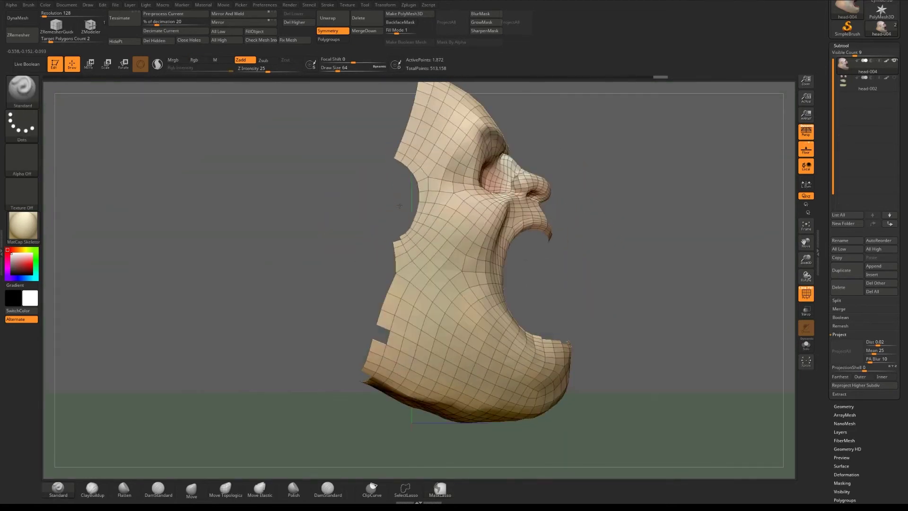
pyautogui.keyDown('alt'); pyautogui.moveTo(557, 305); pyautogui.dragTo(558, 345); pyautogui.keyUp('alt')
pyautogui.moveTo(335, 125)
pyautogui.keyDown('ctrl'); pyautogui.mouseDown()
pyautogui.moveTo(601, 251)
pyautogui.moveTo(539, 291)
pyautogui.moveTo(397, 246)
pyautogui.moveTo(336, 137)
pyautogui.mouseUp(); pyautogui.keyUp('ctrl')
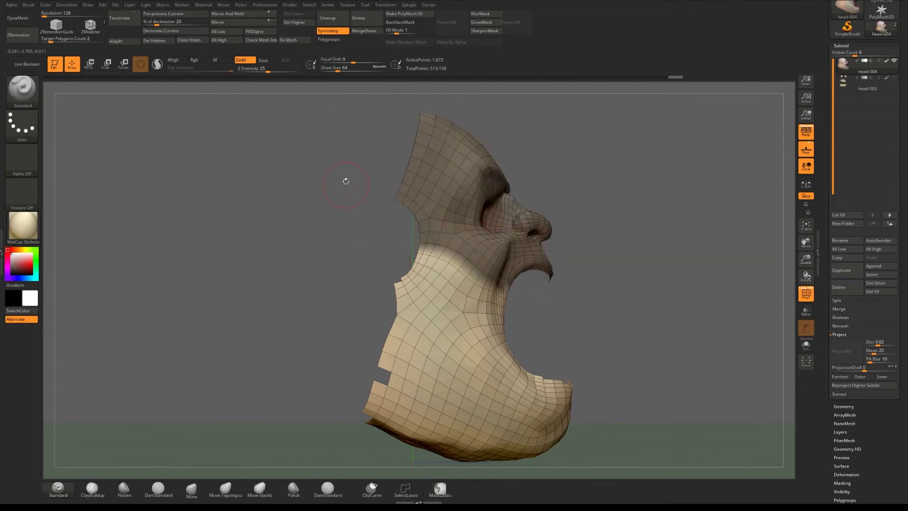
pyautogui.hotkey('ctrl', 'w')
# Unhide all polygroups of the head and check the grouping from the front
pyautogui.keyDown('ctrl'); pyautogui.keyDown('shift'); pyautogui.click(283, 182); pyautogui.keyUp('shift'); pyautogui.keyUp('ctrl')
pyautogui.moveTo(615, 208); pyautogui.dragTo(546, 223)
pyautogui.keyDown('ctrl'); pyautogui.moveTo(545, 224); pyautogui.dragTo(471, 254, button='right'); pyautogui.keyUp('ctrl')
pyautogui.keyDown('alt'); pyautogui.moveTo(414, 203); pyautogui.dragTo(448, 195, button='right'); pyautogui.keyUp('alt')
pyautogui.moveTo(335, 203); pyautogui.dragTo(293, 193, button='right')
pyautogui.moveTo(294, 193); pyautogui.dragTo(411, 192)
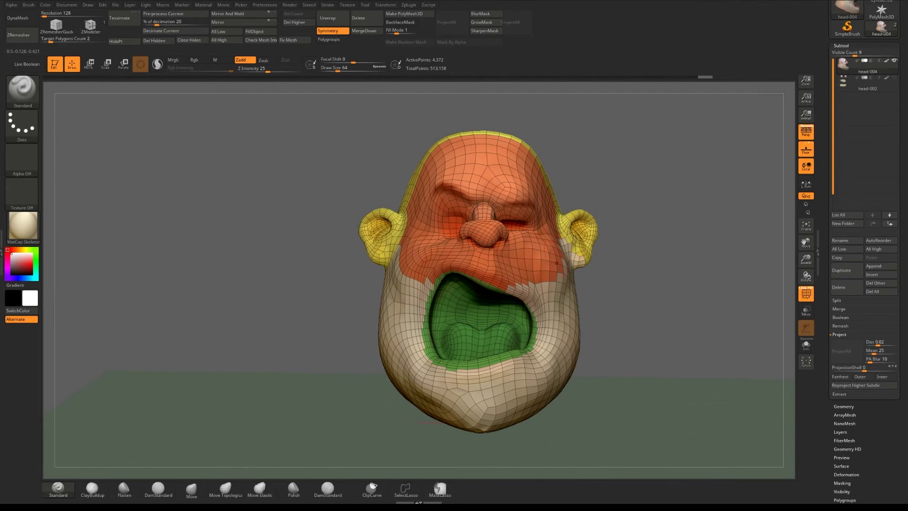
# Unwrap the low-level head with UV Master, using its polygroups as islands and with symmetry off
pyautogui.keyDown('alt'); pyautogui.moveTo(477, 297); pyautogui.dragTo(452, 291, button='right'); pyautogui.keyUp('alt')
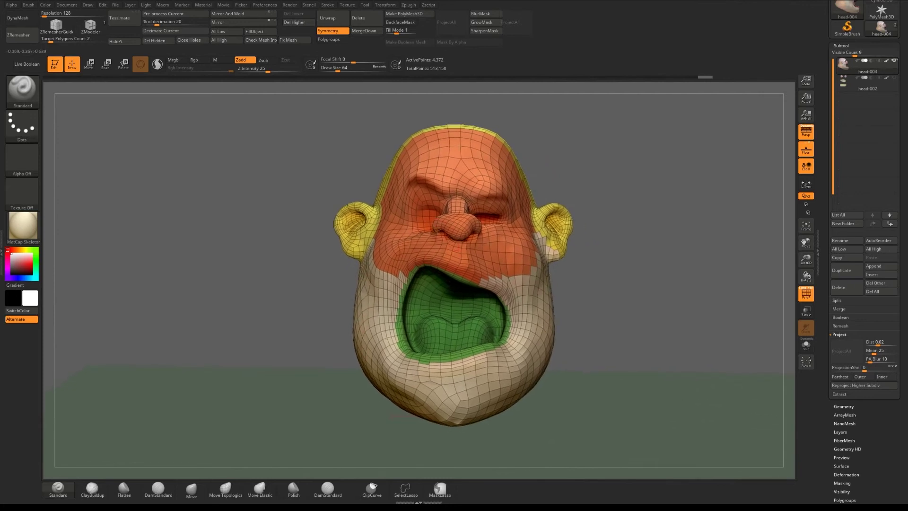
pyautogui.press('shift')
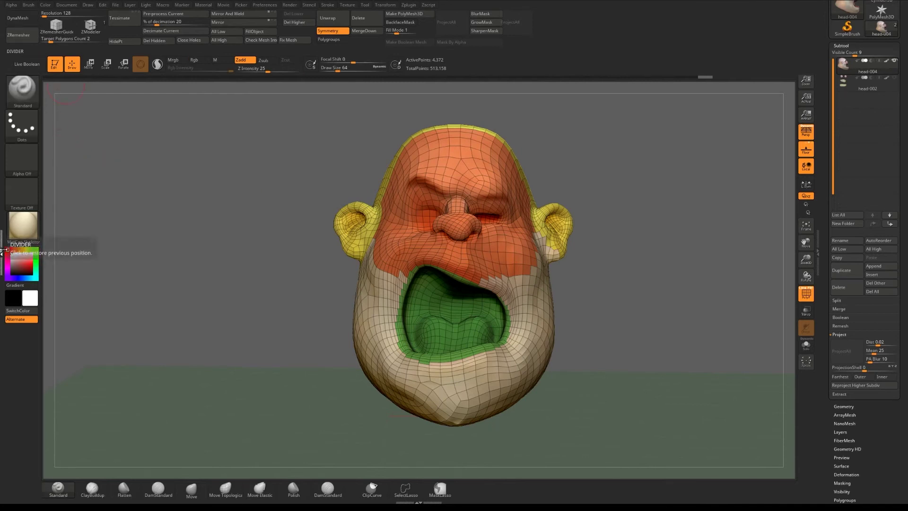
pyautogui.click(3, 250)
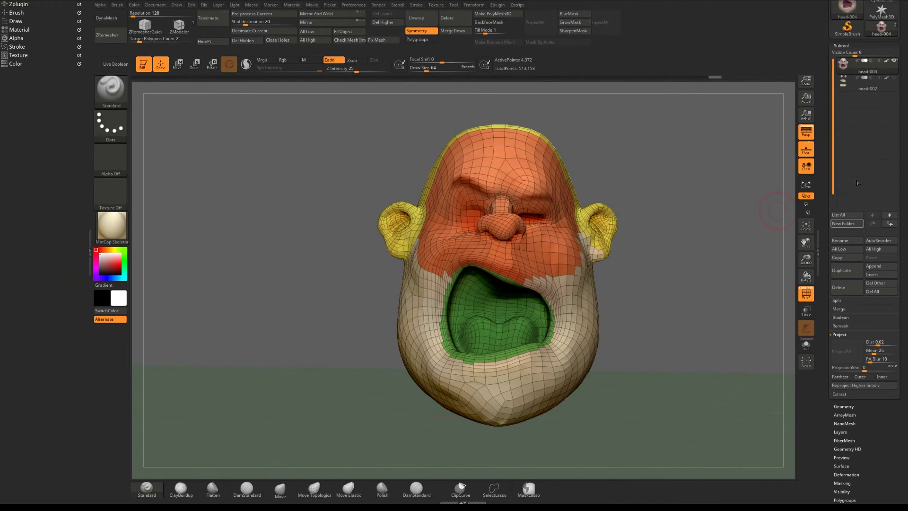
pyautogui.click(18, 3)
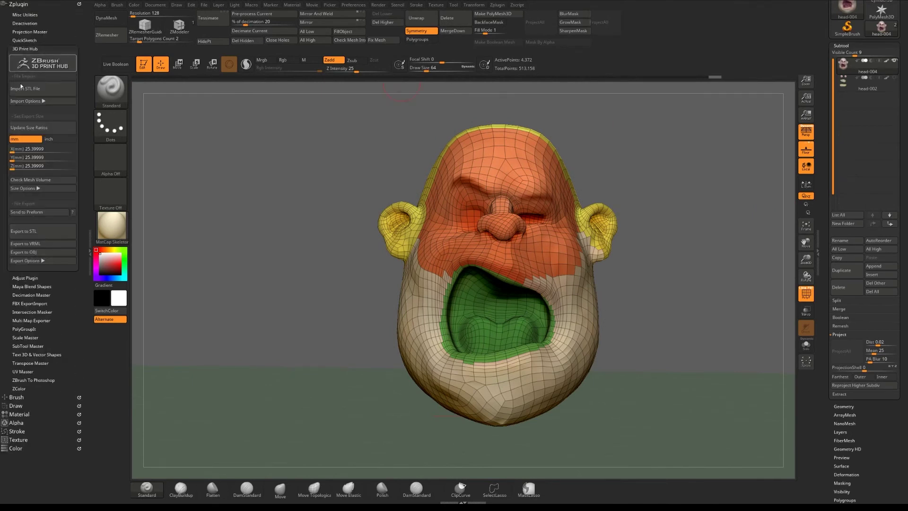
pyautogui.click(24, 48)
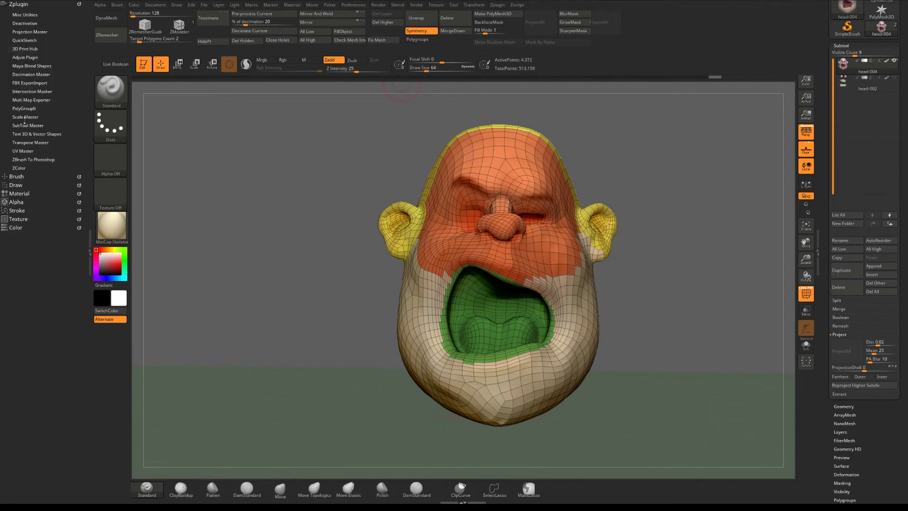
pyautogui.click(23, 151)
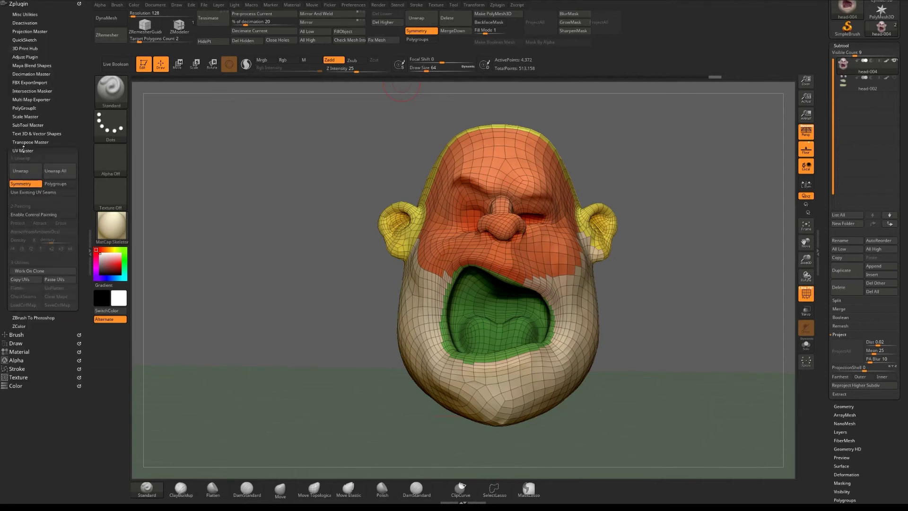
pyautogui.click(24, 184)
pyautogui.click(53, 185)
pyautogui.click(28, 170)
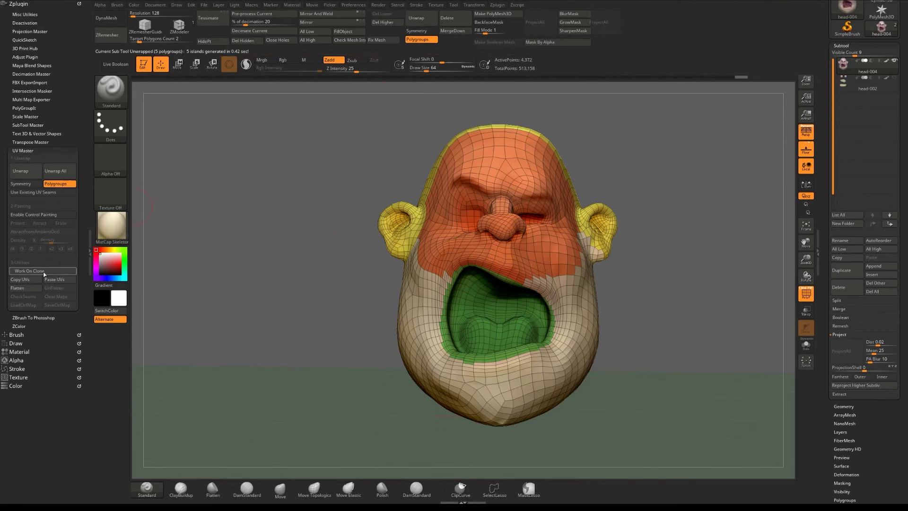
pyautogui.click(23, 288)
pyautogui.click(25, 150)
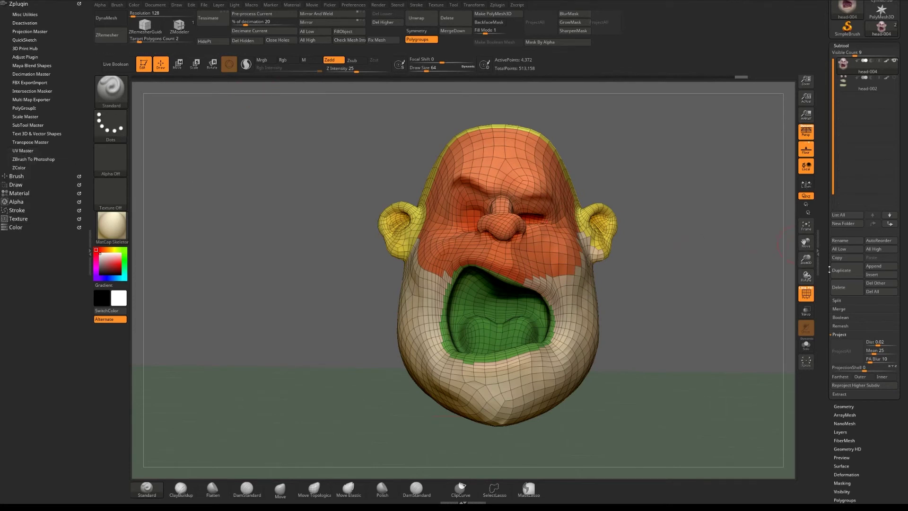
# Morph the head into its flat UV layout and examine the unwrapped islands
pyautogui.scroll(-5, 828, 269)
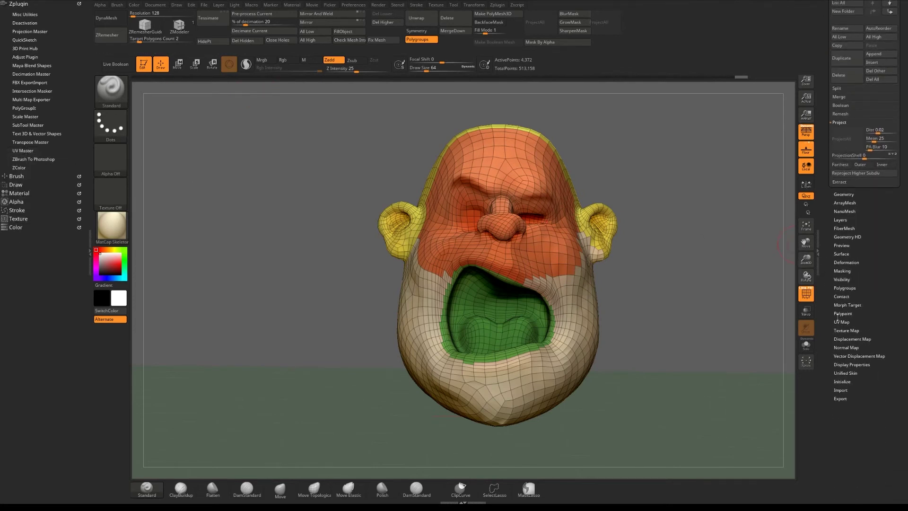
pyautogui.click(841, 305)
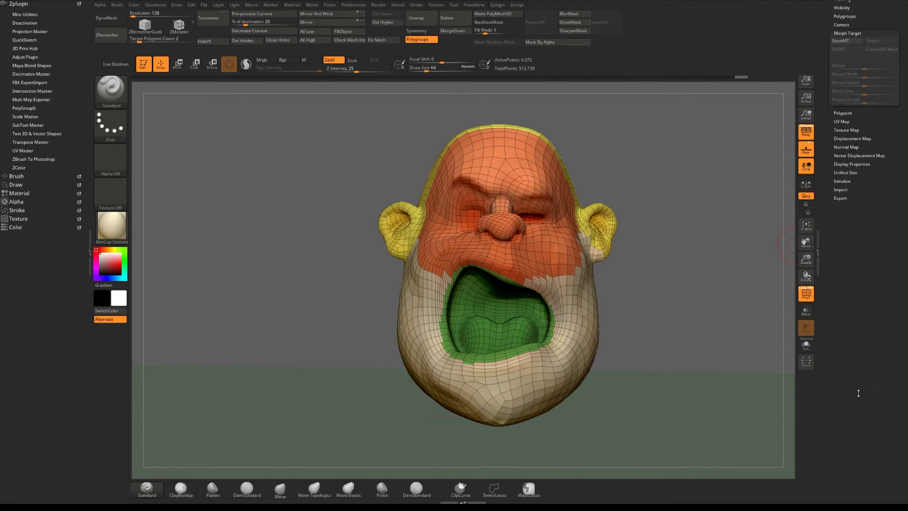
pyautogui.click(845, 201)
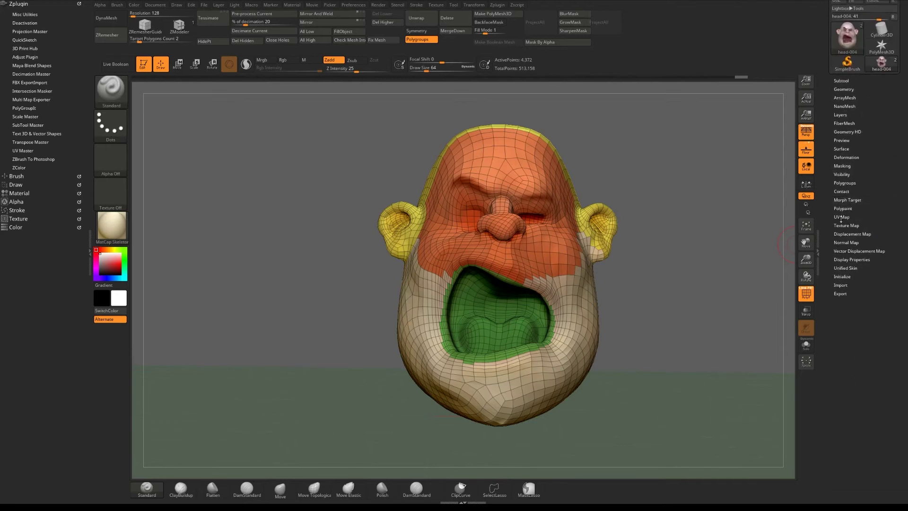
pyautogui.click(841, 216)
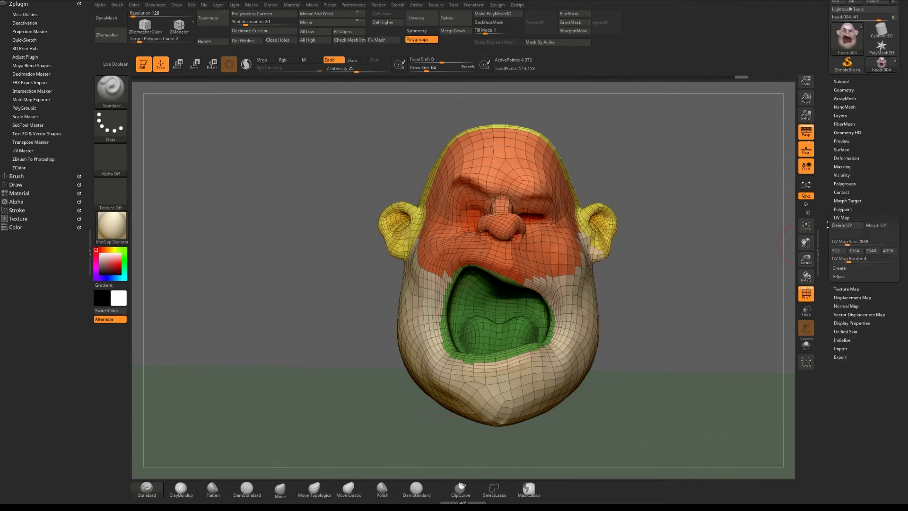
pyautogui.click(881, 226)
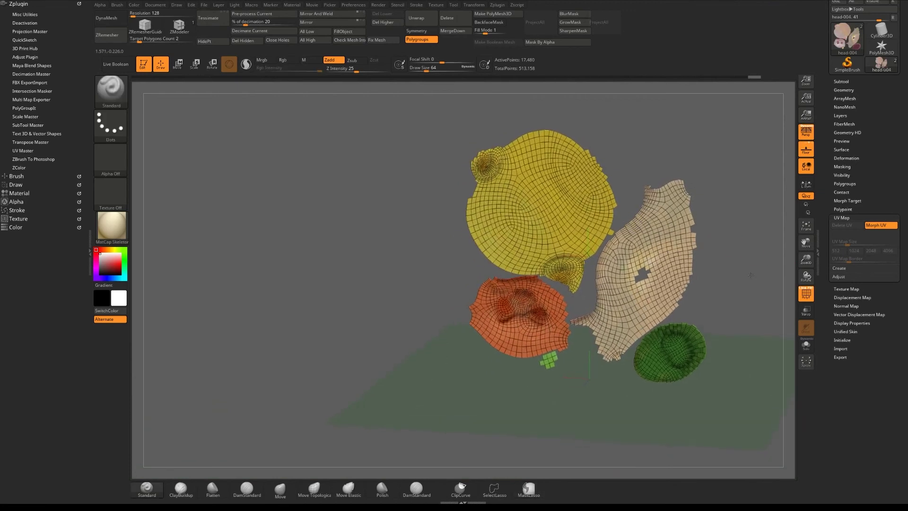
pyautogui.moveTo(555, 360)
pyautogui.keyDown('ctrl'); pyautogui.mouseDown(button='right')
pyautogui.moveTo(690, 220)
pyautogui.moveTo(637, 211)
pyautogui.mouseUp(button='right'); pyautogui.keyUp('ctrl')
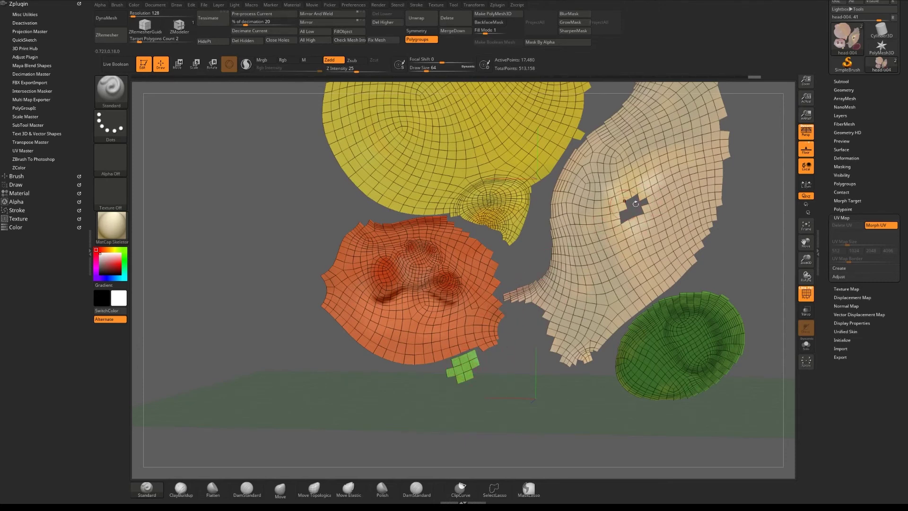
pyautogui.moveTo(530, 396)
pyautogui.mouseDown(button='right')
pyautogui.moveTo(488, 379)
pyautogui.moveTo(516, 380)
pyautogui.moveTo(531, 359)
pyautogui.moveTo(525, 348)
pyautogui.moveTo(487, 345)
pyautogui.moveTo(483, 402)
pyautogui.moveTo(543, 326)
pyautogui.mouseUp(button='right')
pyautogui.keyDown('ctrl'); pyautogui.moveTo(532, 372); pyautogui.dragTo(550, 306, button='right'); pyautogui.keyUp('ctrl')
pyautogui.keyDown('ctrl'); pyautogui.moveTo(564, 252); pyautogui.dragTo(554, 296, button='right'); pyautogui.keyUp('ctrl')
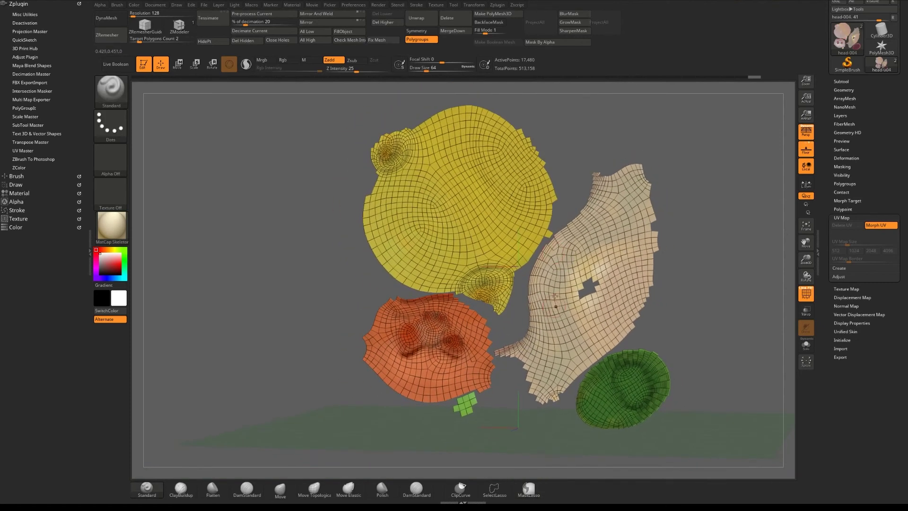
# Return the head from the UV layout to its 3D form and inspect the small stray polygroup under the chin
pyautogui.click(875, 225)
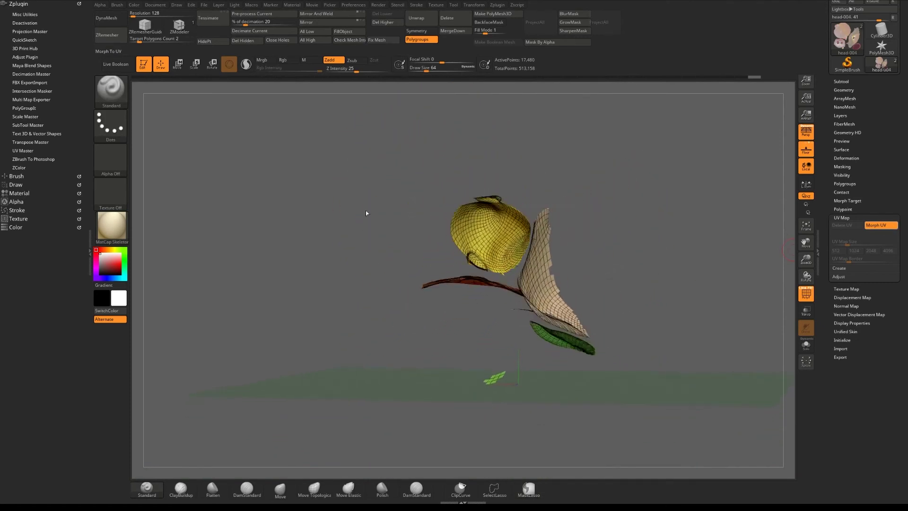
pyautogui.moveTo(364, 194)
pyautogui.mouseDown()
pyautogui.moveTo(373, 298)
pyautogui.moveTo(388, 307)
pyautogui.mouseUp()
pyautogui.moveTo(517, 214)
pyautogui.keyDown('ctrl'); pyautogui.mouseDown(button='right')
pyautogui.moveTo(567, 239)
pyautogui.moveTo(447, 362)
pyautogui.mouseUp(button='right'); pyautogui.keyUp('ctrl')
pyautogui.moveTo(425, 284); pyautogui.dragTo(398, 167, button='right')
pyautogui.keyDown('alt'); pyautogui.moveTo(379, 266); pyautogui.dragTo(406, 241, button='right'); pyautogui.keyUp('alt')
pyautogui.moveTo(409, 312); pyautogui.dragTo(338, 212, button='right')
pyautogui.keyDown('ctrl'); pyautogui.moveTo(529, 197); pyautogui.dragTo(573, 218, button='right'); pyautogui.keyUp('ctrl')
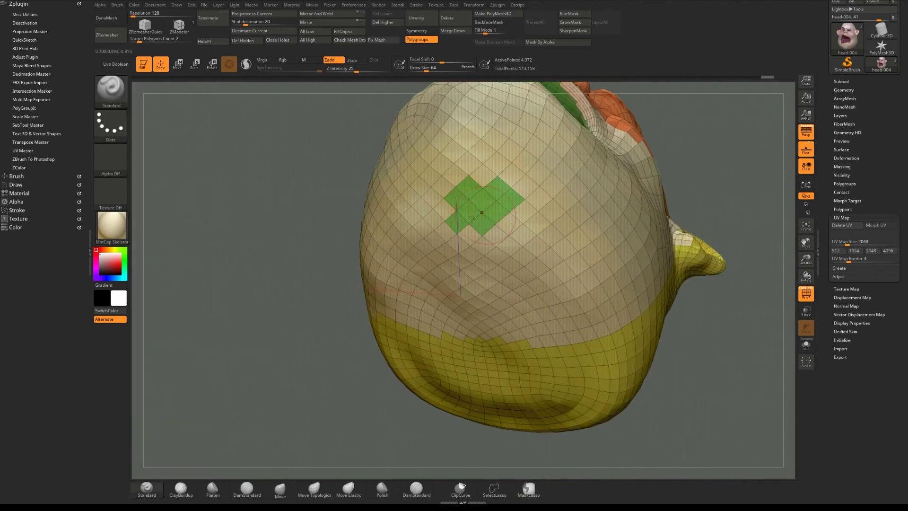
pyautogui.moveTo(306, 146); pyautogui.dragTo(470, 225, button='right')
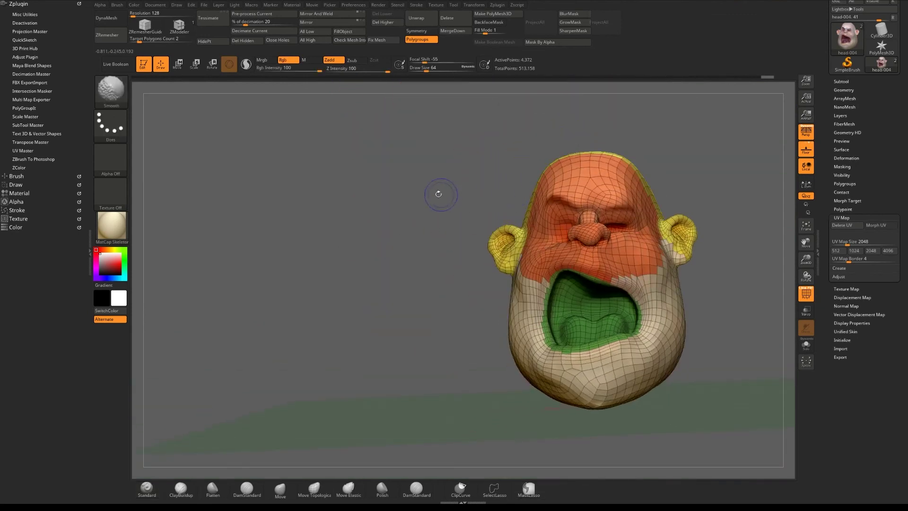
# Turn off the polyframe display and raise the head by three subdivision levels
pyautogui.hotkey('shift', 'f')
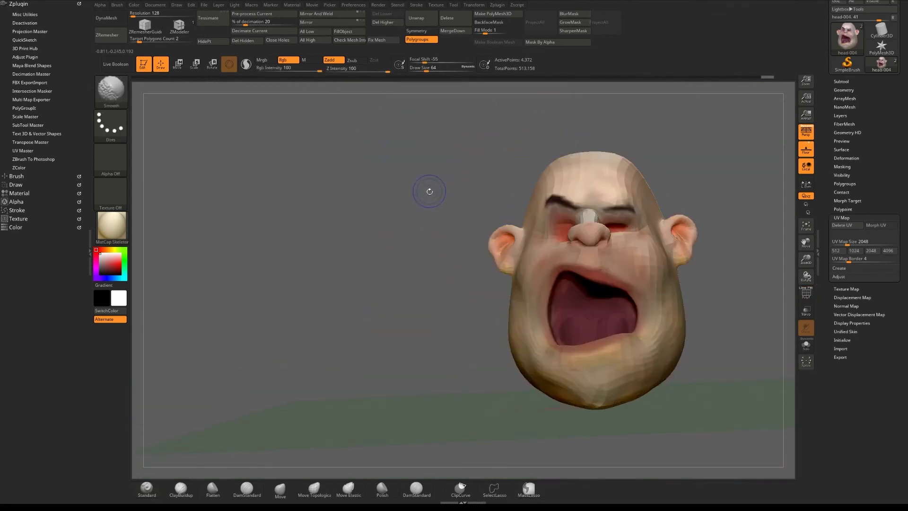
pyautogui.press('d')
pyautogui.press('d')
pyautogui.press('d')
pyautogui.moveTo(428, 179)
pyautogui.mouseDown(button='right')
pyautogui.moveTo(425, 202)
pyautogui.moveTo(444, 178)
pyautogui.mouseUp(button='right')
# Make the head-002 subtool visible so the eyes and teeth are displayed with the head
pyautogui.click(838, 82)
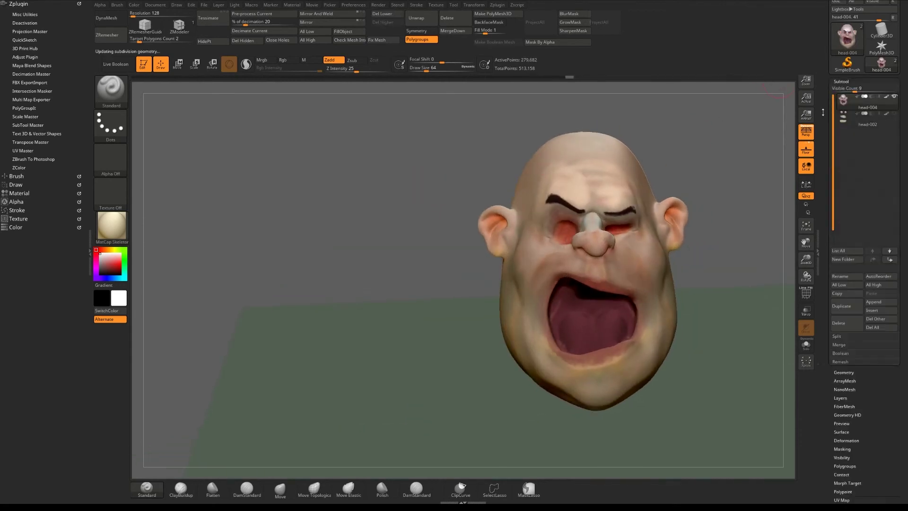
pyautogui.click(893, 114)
pyautogui.moveTo(429, 167); pyautogui.dragTo(425, 173)
pyautogui.moveTo(424, 173); pyautogui.dragTo(419, 155, button='right')
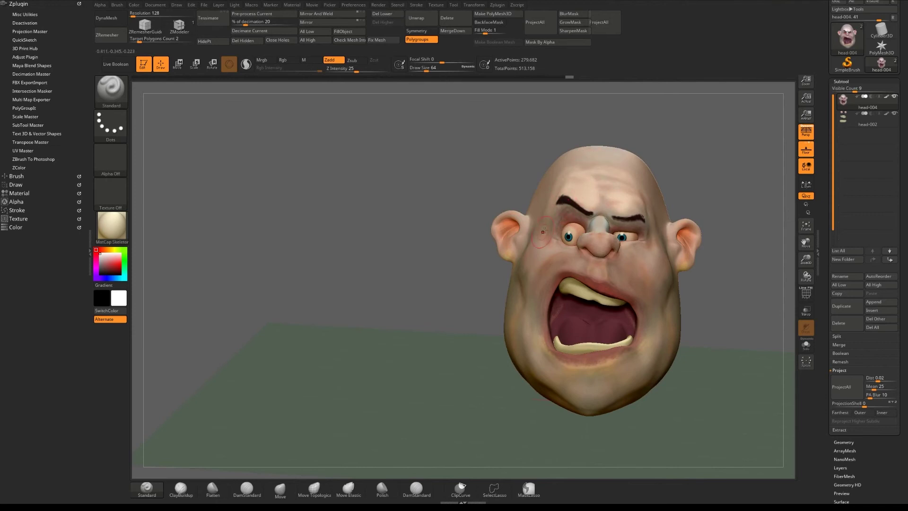
pyautogui.moveTo(584, 258)
pyautogui.mouseDown(button='right')
pyautogui.moveTo(445, 160)
pyautogui.moveTo(534, 208)
pyautogui.mouseUp(button='right')
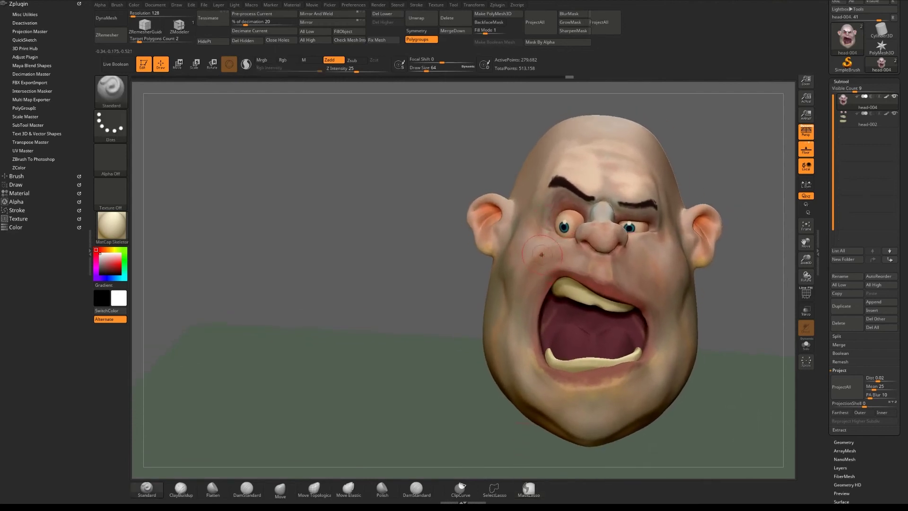
pyautogui.keyDown('alt'); pyautogui.moveTo(741, 278); pyautogui.dragTo(750, 276, button='right'); pyautogui.keyUp('alt')
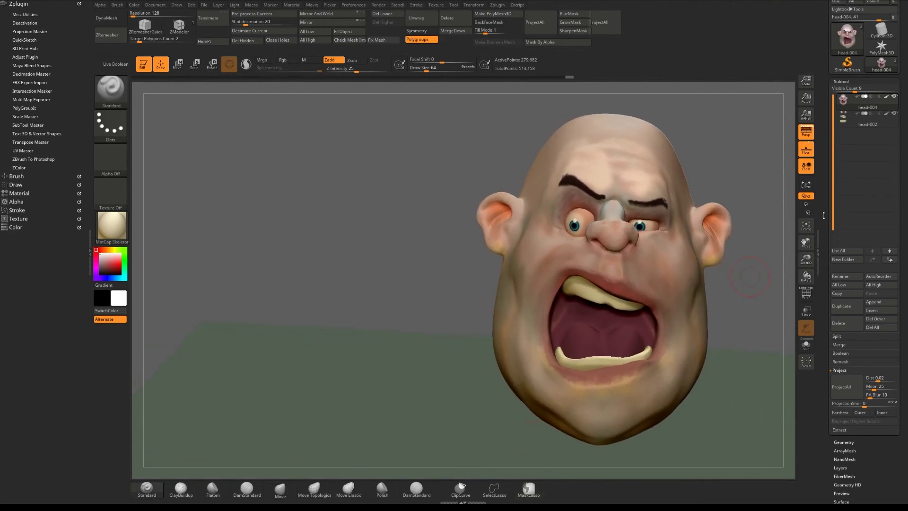
# Set the head's UV map size to 4096
pyautogui.scroll(-8, 827, 367)
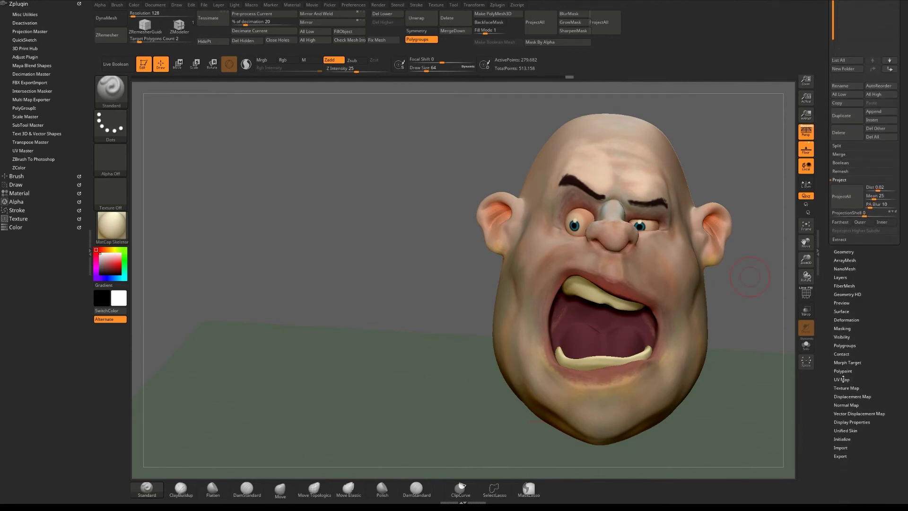
pyautogui.click(840, 385)
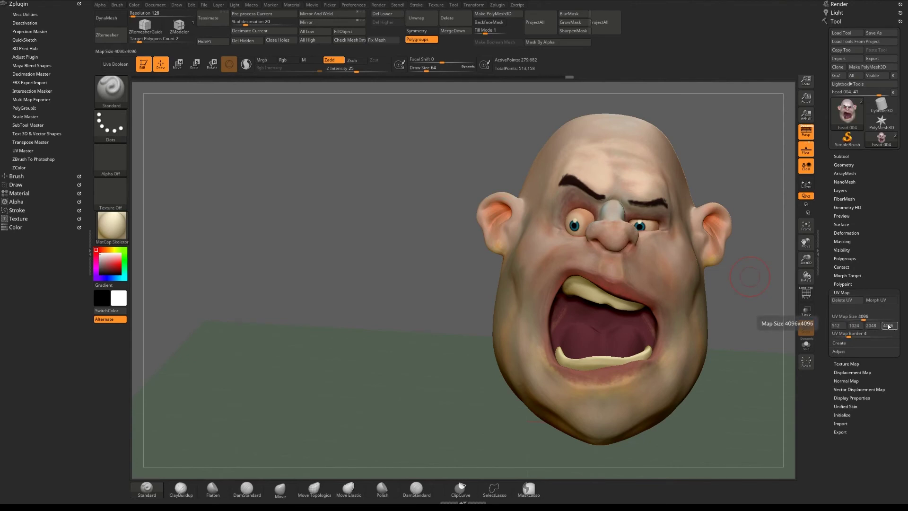
pyautogui.click(841, 293)
# Create a new texture map for the head from its polypaint
pyautogui.click(842, 301)
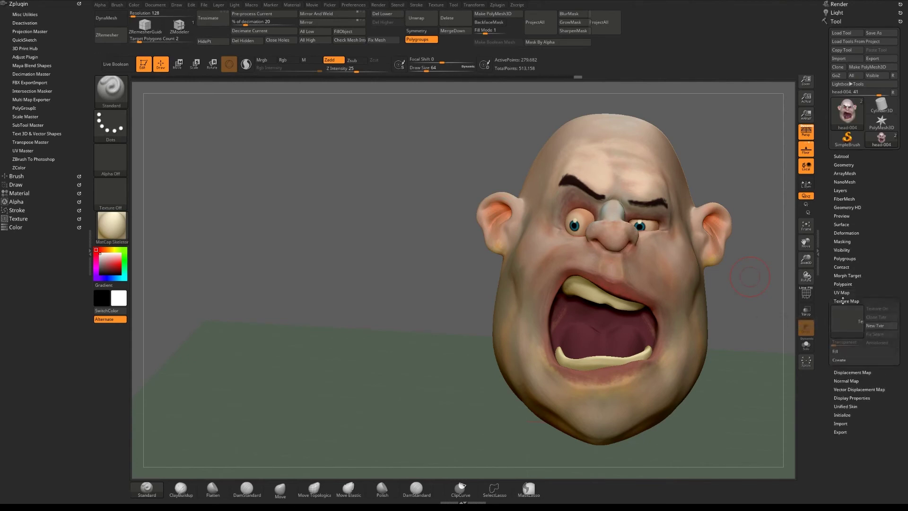
pyautogui.click(838, 360)
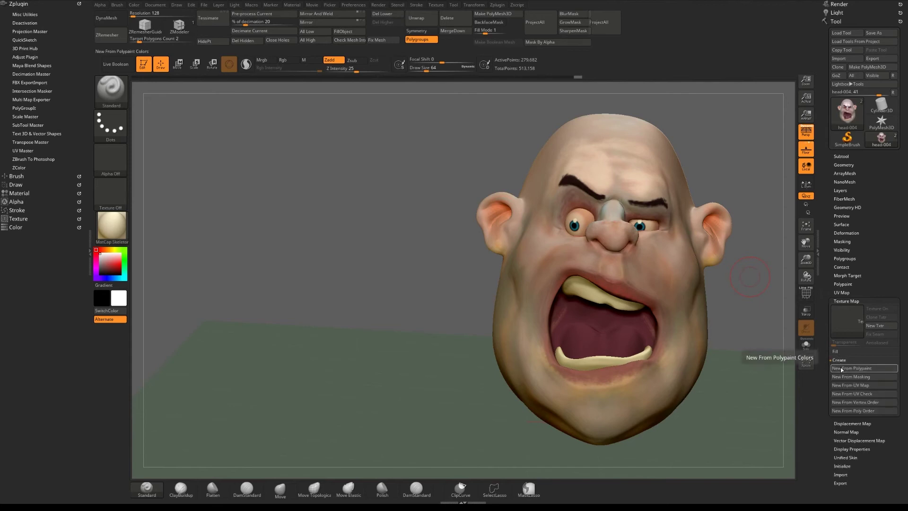
pyautogui.click(841, 369)
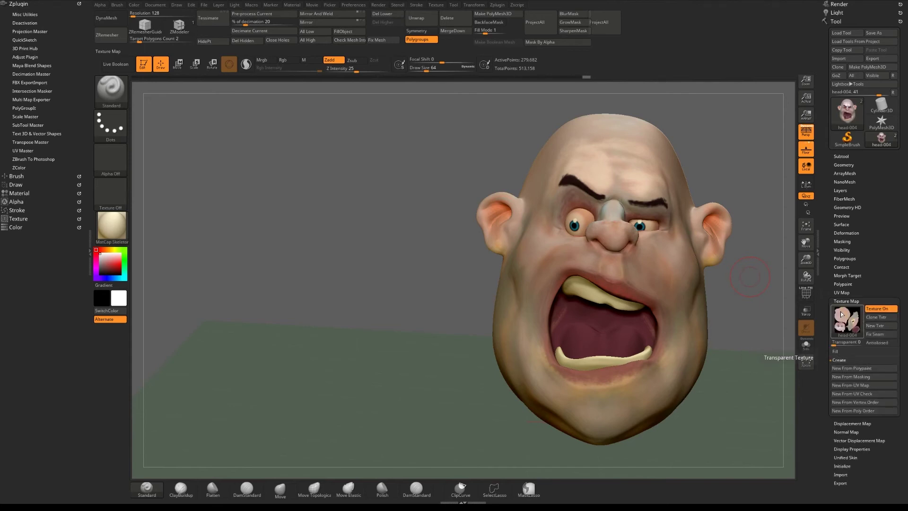
pyautogui.moveTo(846, 316)
pyautogui.moveTo(849, 326)
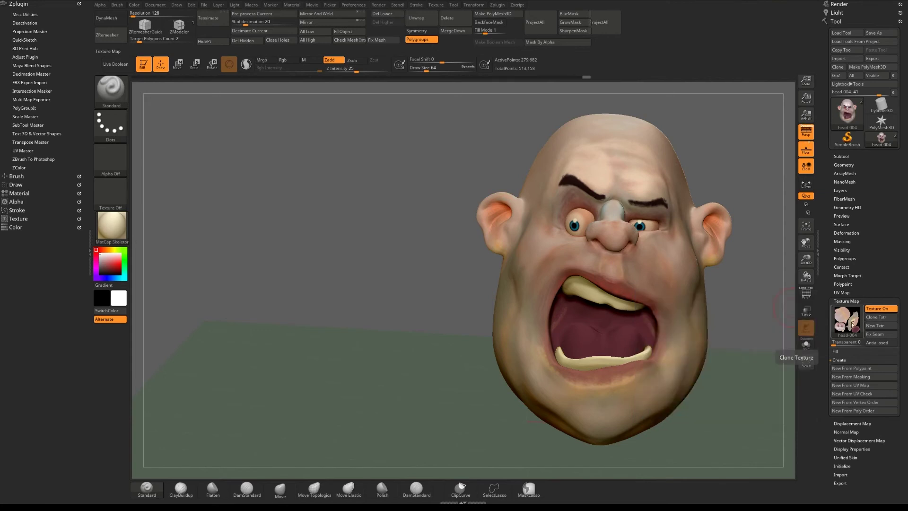
# Clone the head's texture map into the texture library and preview it there
pyautogui.click(875, 317)
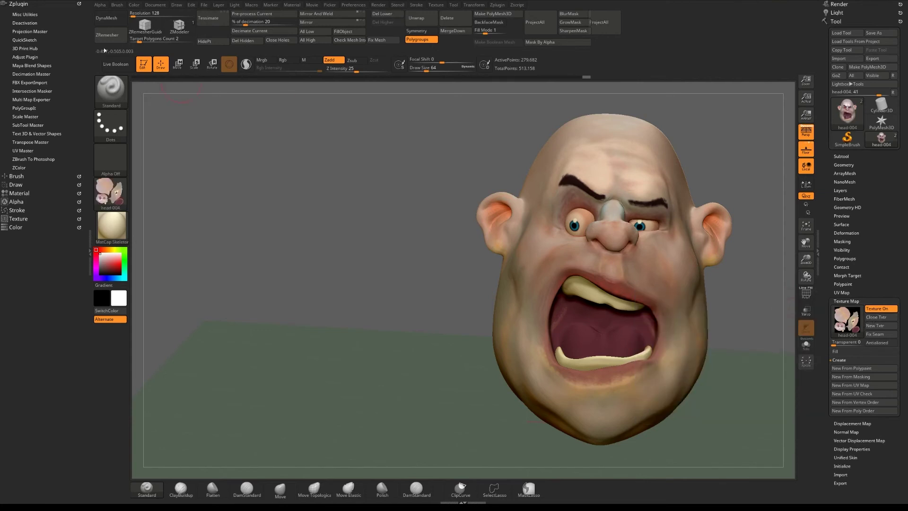
pyautogui.click(19, 4)
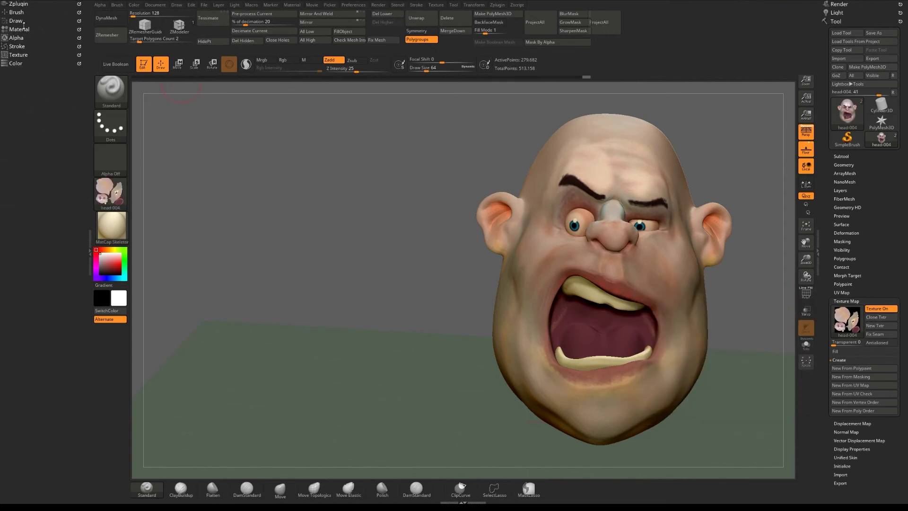
pyautogui.click(17, 55)
pyautogui.moveTo(23, 137)
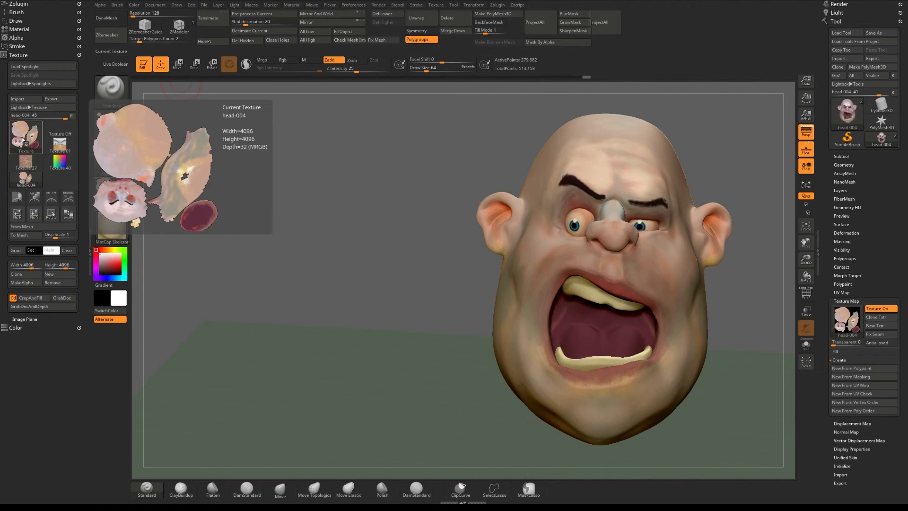
pyautogui.moveTo(425, 251); pyautogui.dragTo(333, 198)
pyautogui.keyDown('alt'); pyautogui.moveTo(217, 154); pyautogui.dragTo(189, 152); pyautogui.keyUp('alt')
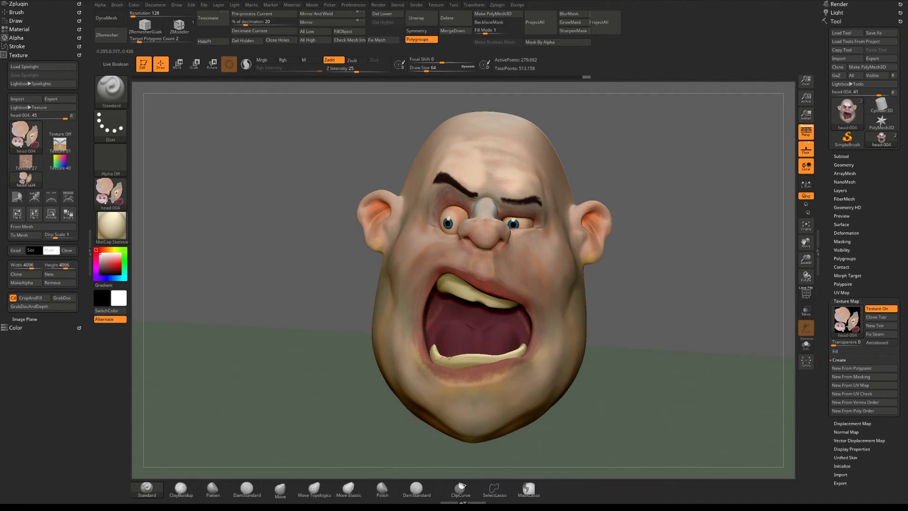
pyautogui.moveTo(333, 192); pyautogui.dragTo(342, 201)
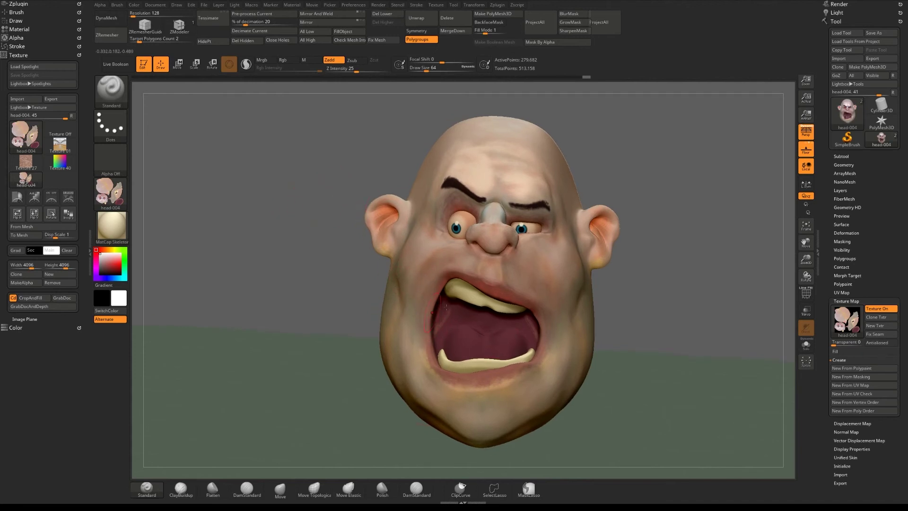
pyautogui.moveTo(298, 196); pyautogui.dragTo(324, 197)
pyautogui.moveTo(645, 349)
pyautogui.mouseDown()
pyautogui.moveTo(639, 323)
pyautogui.moveTo(657, 319)
pyautogui.moveTo(639, 309)
pyautogui.moveTo(644, 316)
pyautogui.mouseUp()
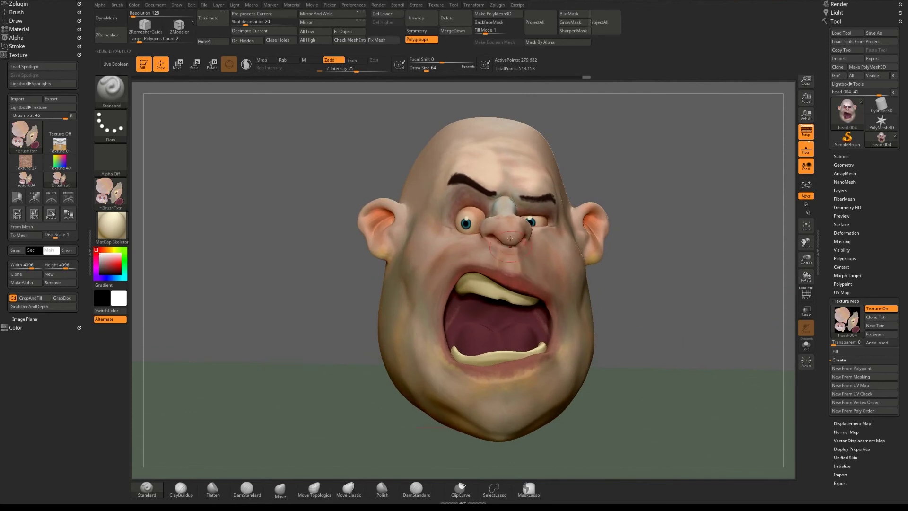
pyautogui.moveTo(650, 367); pyautogui.dragTo(639, 362)
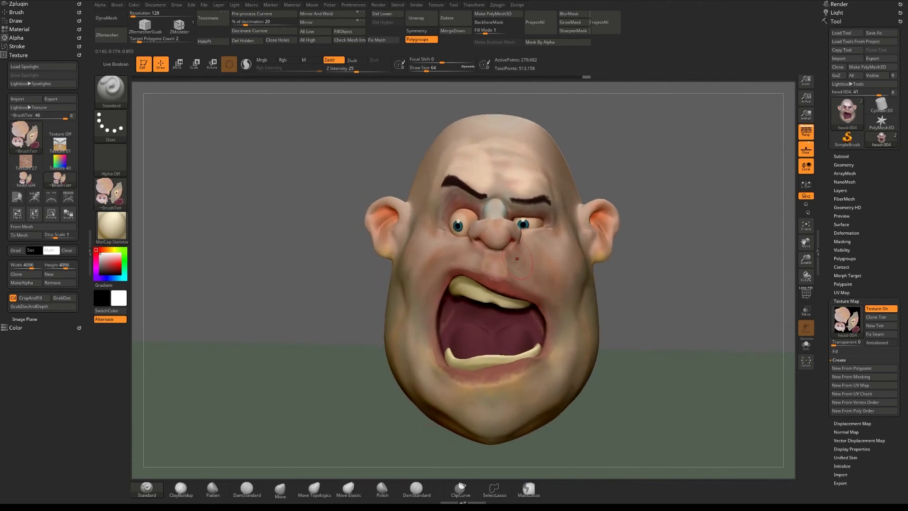
pyautogui.keyDown('alt'); pyautogui.moveTo(407, 209); pyautogui.dragTo(380, 203, button='right'); pyautogui.keyUp('alt')
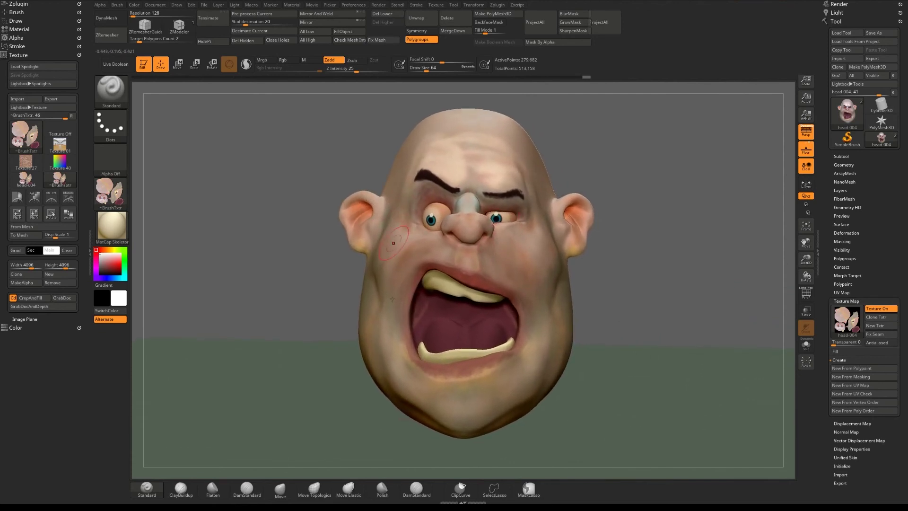
pyautogui.moveTo(369, 270); pyautogui.dragTo(291, 243)
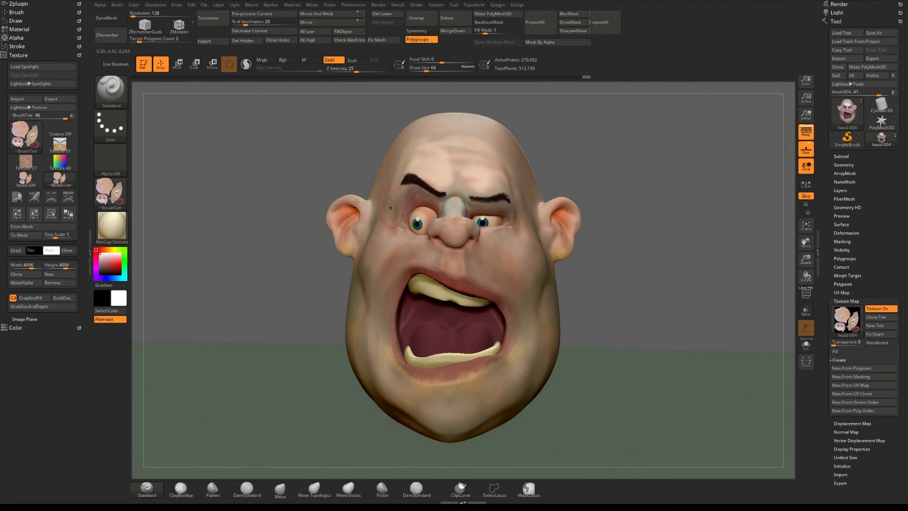
# Hide the head-004 subtool, select the head-002 eyes and teeth, and duplicate them
pyautogui.click(840, 156)
pyautogui.click(893, 171)
pyautogui.click(867, 193)
pyautogui.keyDown('alt'); pyautogui.moveTo(494, 203); pyautogui.dragTo(470, 291, button='right'); pyautogui.keyUp('alt')
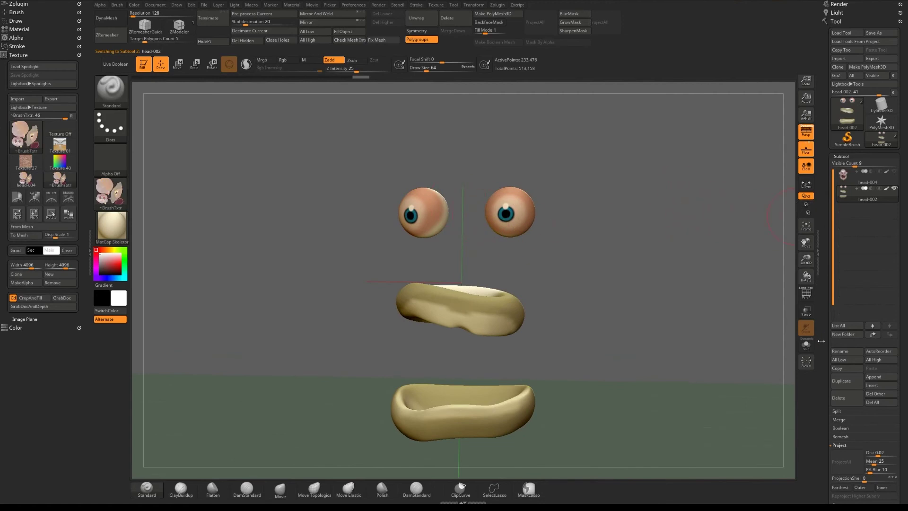
pyautogui.click(841, 381)
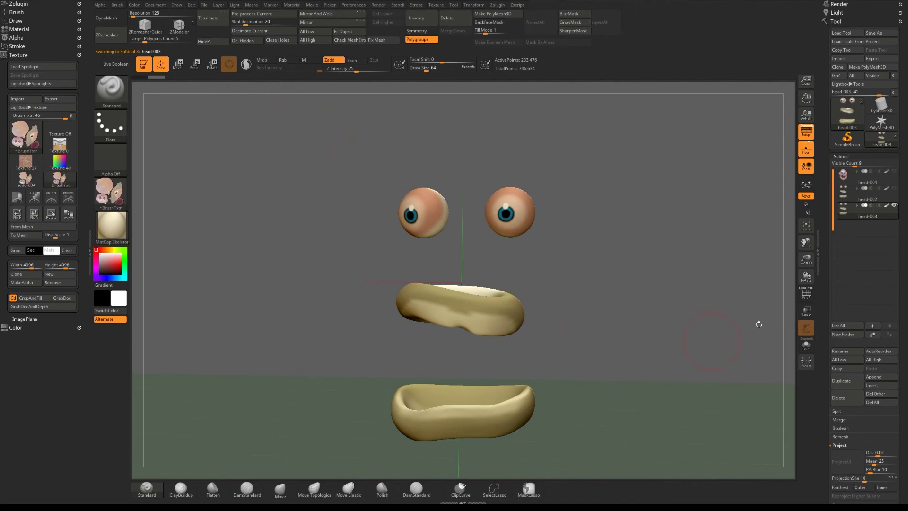
# ZRemesh the duplicated eyes and teeth with a target polygons count of 2
pyautogui.click(155, 38)
pyautogui.write('2')
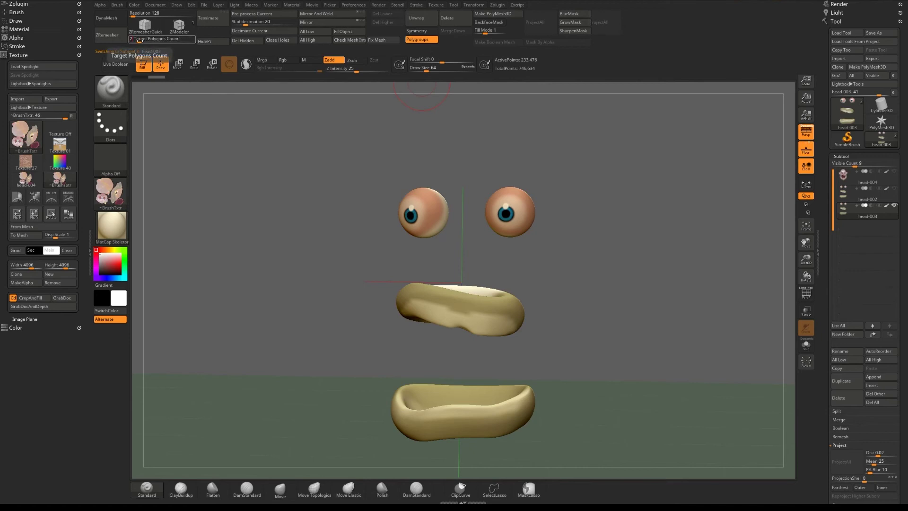
pyautogui.press('Return')
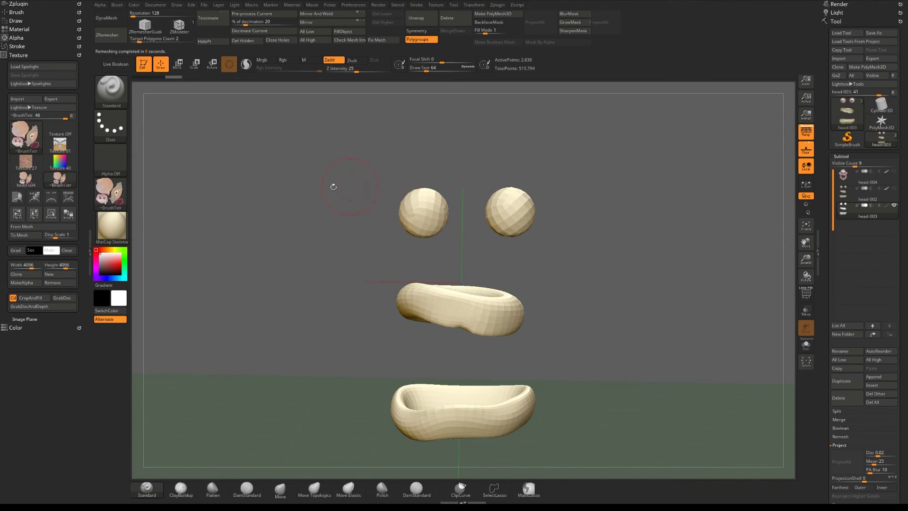
# Display the polyframe on the remeshed eyes and teeth and put the back halves of the eyeballs in their own polygroup
pyautogui.moveTo(314, 168)
pyautogui.mouseDown()
pyautogui.moveTo(406, 165)
pyautogui.moveTo(428, 152)
pyautogui.moveTo(487, 170)
pyautogui.moveTo(506, 205)
pyautogui.moveTo(420, 205)
pyautogui.moveTo(392, 181)
pyautogui.moveTo(402, 265)
pyautogui.moveTo(416, 262)
pyautogui.moveTo(425, 114)
pyautogui.mouseUp()
pyautogui.hotkey('shift', 'f')
pyautogui.hotkey('ctrl', 'w')
pyautogui.press('ctrl')
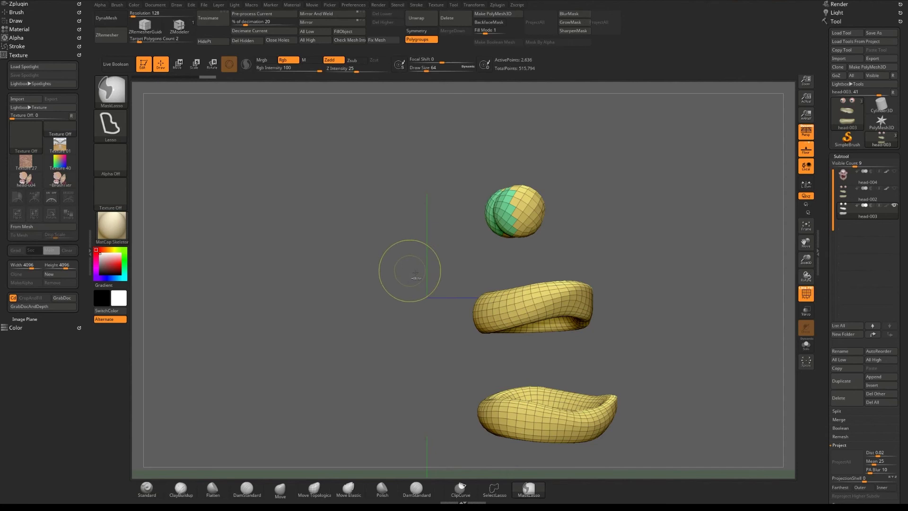
# Mask the back portions of the upper and lower teeth with a lasso and make them a separate polygroup
pyautogui.moveTo(411, 265)
pyautogui.mouseDown()
pyautogui.moveTo(416, 331)
pyautogui.moveTo(440, 267)
pyautogui.mouseUp()
pyautogui.moveTo(429, 262)
pyautogui.keyDown('ctrl'); pyautogui.mouseDown()
pyautogui.moveTo(459, 357)
pyautogui.moveTo(450, 371)
pyautogui.moveTo(564, 435)
pyautogui.moveTo(446, 376)
pyautogui.moveTo(577, 395)
pyautogui.moveTo(530, 467)
pyautogui.mouseUp(); pyautogui.keyUp('ctrl')
pyautogui.moveTo(407, 278); pyautogui.dragTo(453, 296)
pyautogui.keyDown('ctrl'); pyautogui.moveTo(453, 296); pyautogui.dragTo(272, 231, button='right'); pyautogui.keyUp('ctrl')
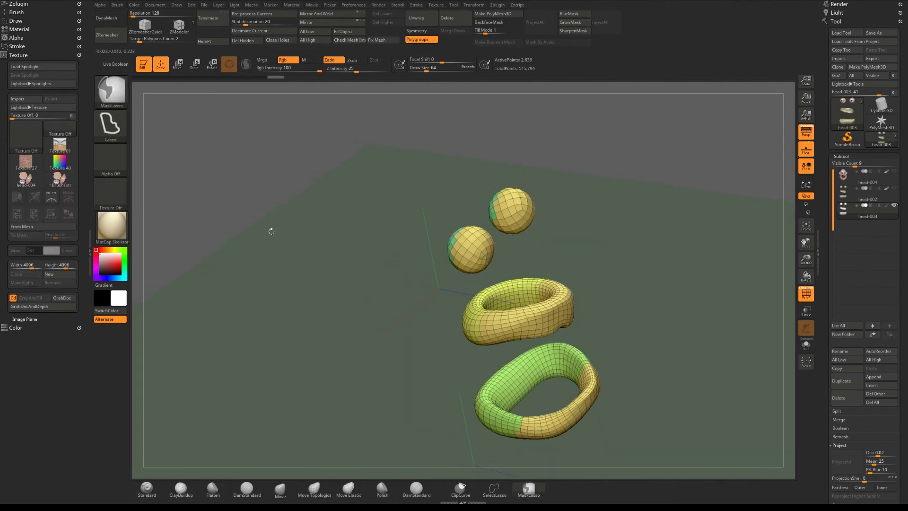
# Unwrap the remeshed eyes and teeth with UV Master, using their polygroups as UV islands
pyautogui.click(18, 56)
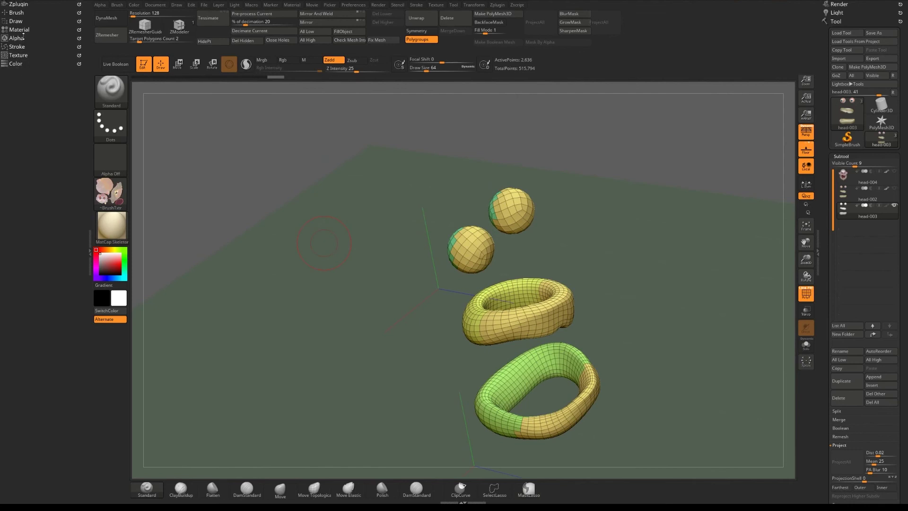
pyautogui.click(17, 4)
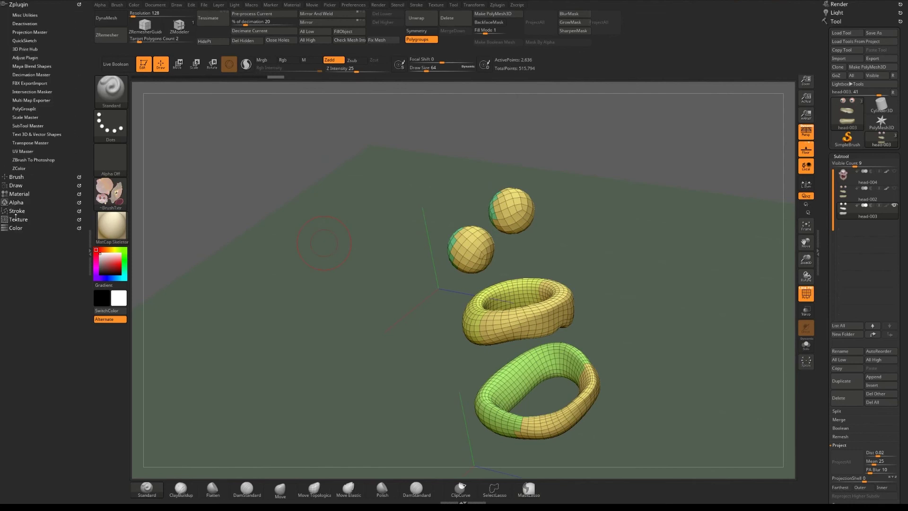
pyautogui.click(24, 151)
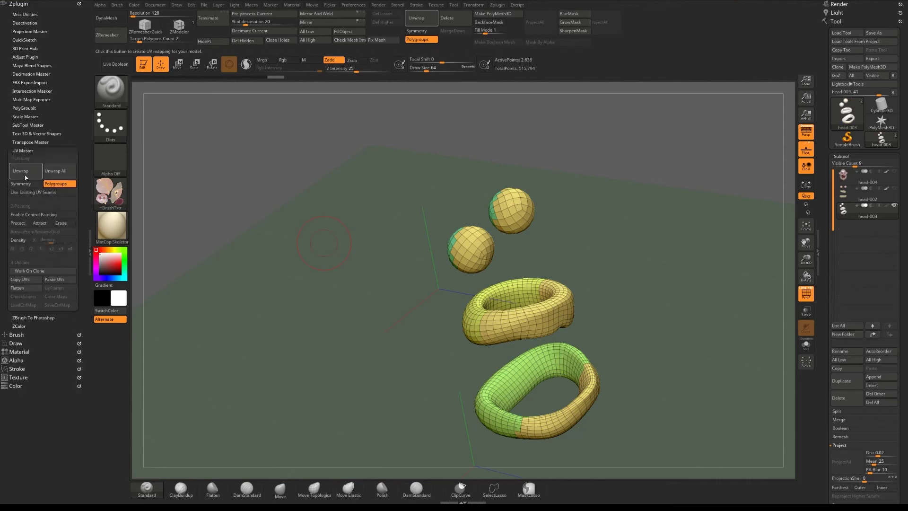
pyautogui.click(27, 171)
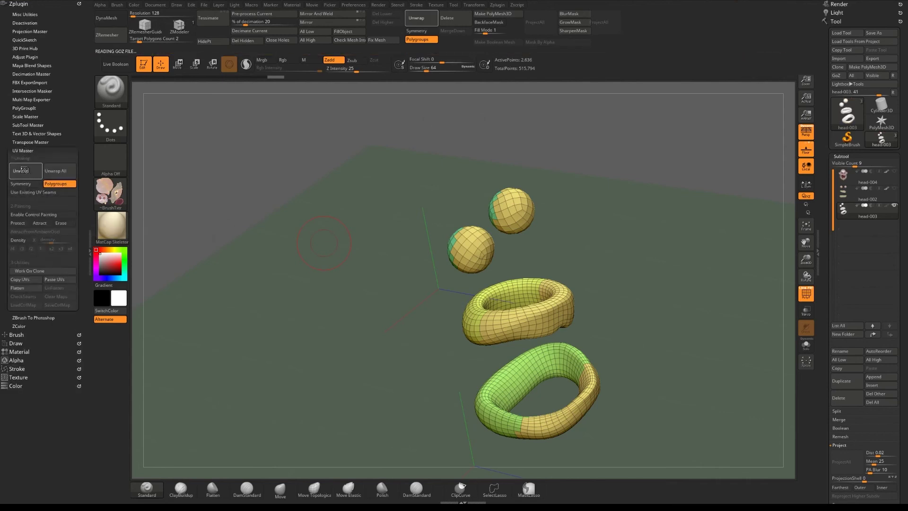
# Morph the eyes and teeth to their flattened UV layout to check the islands, and restore the 3D shape
pyautogui.scroll(-5, 826, 350)
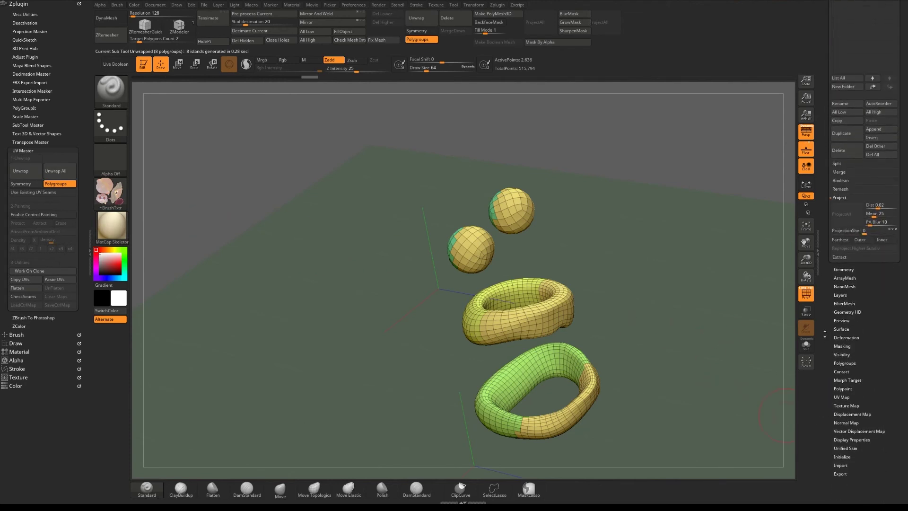
pyautogui.click(843, 397)
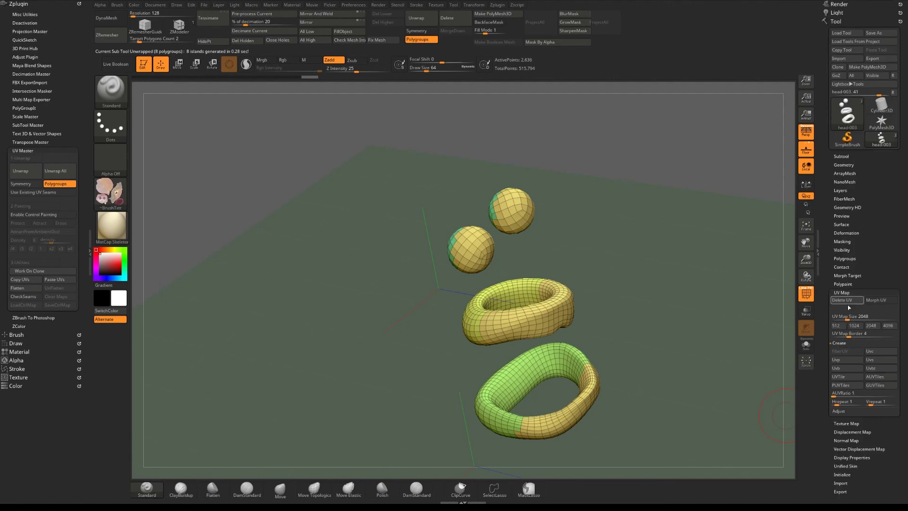
pyautogui.click(879, 301)
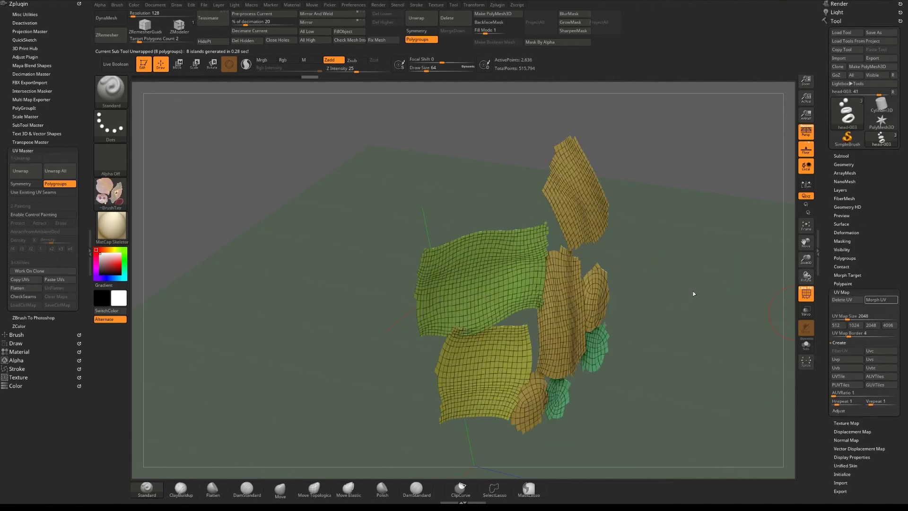
pyautogui.moveTo(676, 275); pyautogui.dragTo(722, 248)
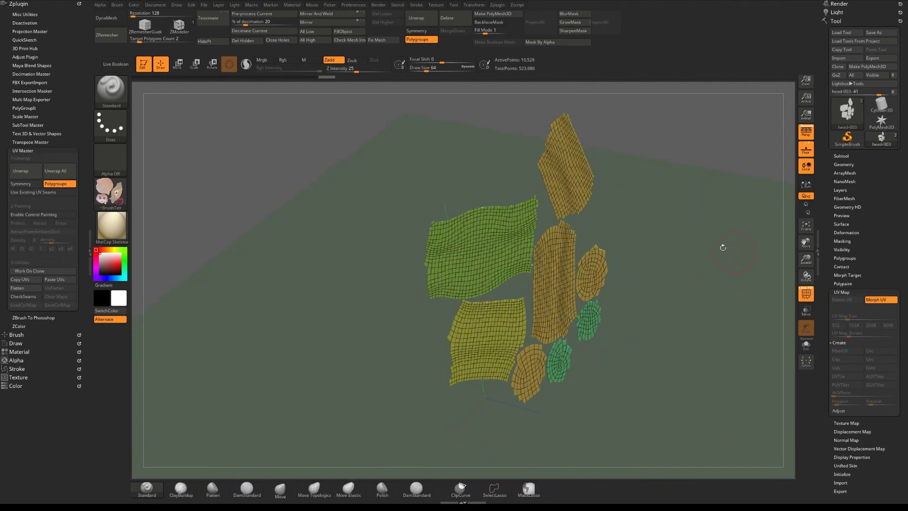
pyautogui.click(877, 300)
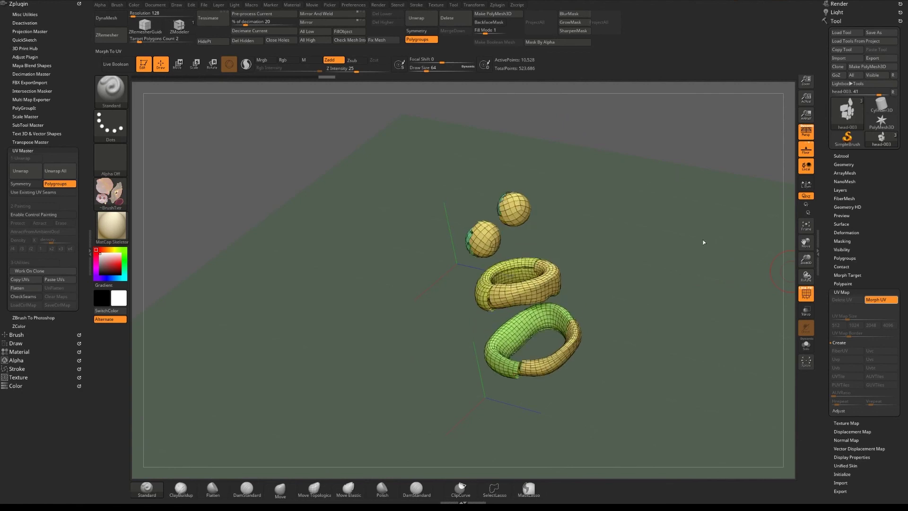
# Make the original head-002 subtool visible together with the remeshed head-003 copy, keeping the head hidden
pyautogui.moveTo(700, 225); pyautogui.dragTo(704, 203)
pyautogui.click(840, 156)
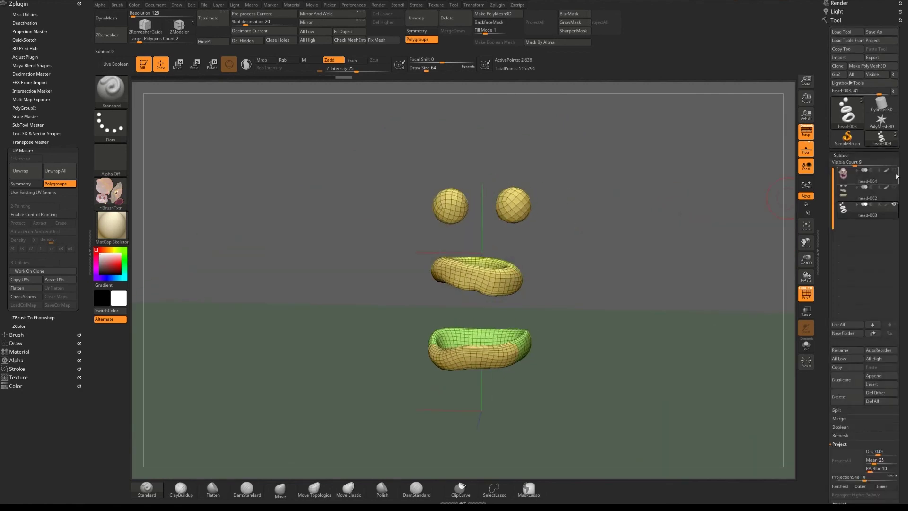
pyautogui.click(891, 188)
pyautogui.click(893, 174)
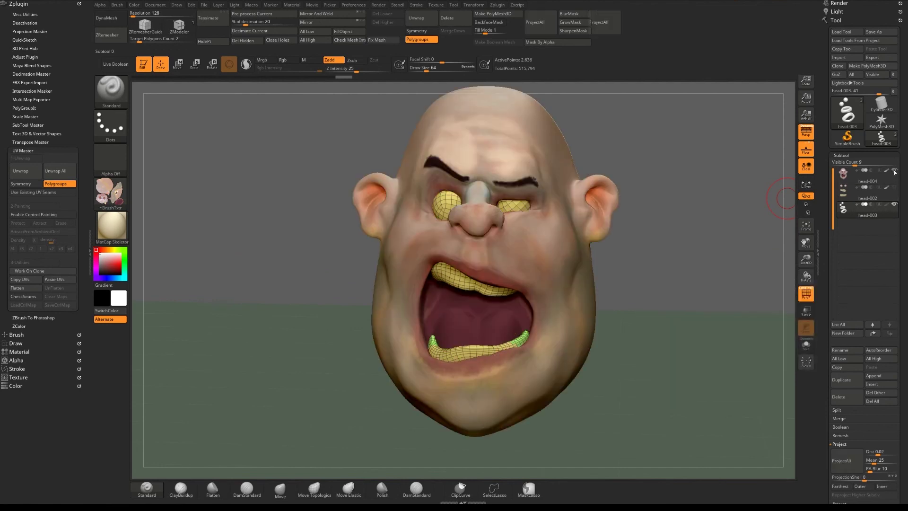
pyautogui.click(894, 171)
pyautogui.click(873, 211)
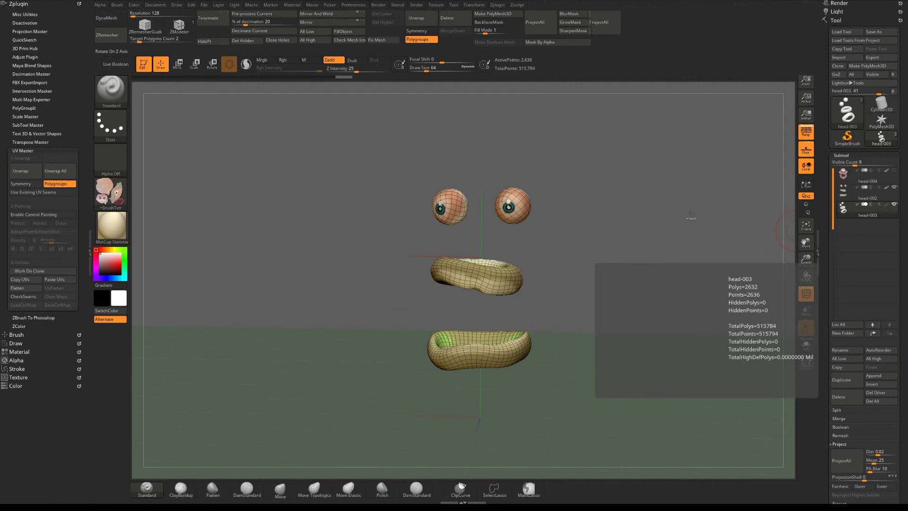
# Subdivide the remeshed eyes and teeth repeatedly, projecting the original's detail and colour onto them at each level
pyautogui.hotkey('ctrl', 'd')
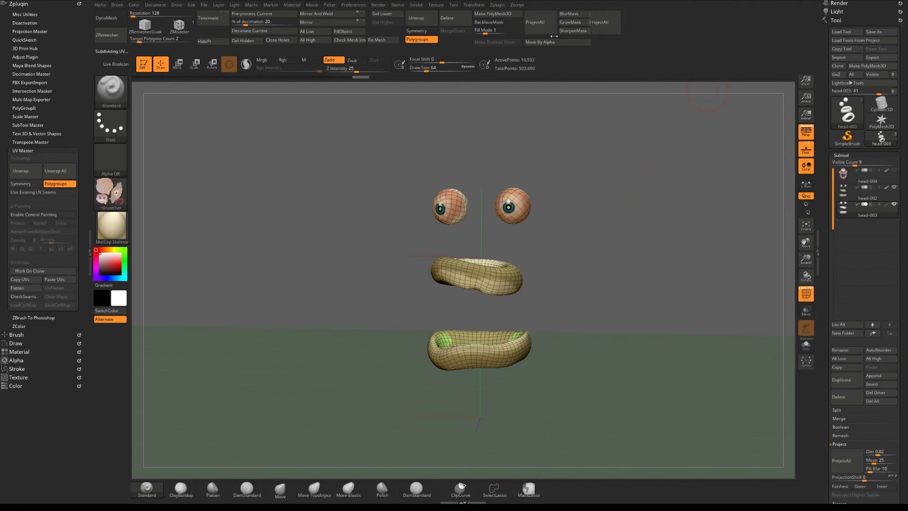
pyautogui.click(545, 25)
pyautogui.click(538, 37)
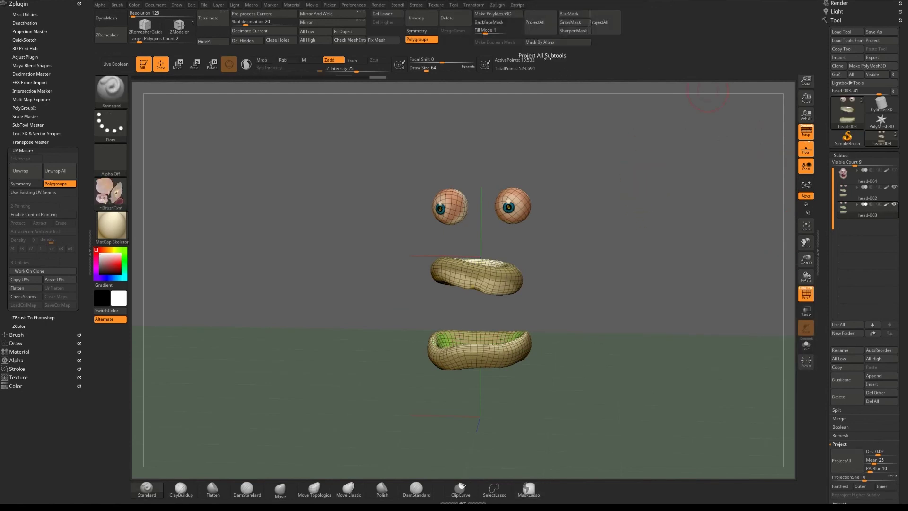
pyautogui.click(537, 25)
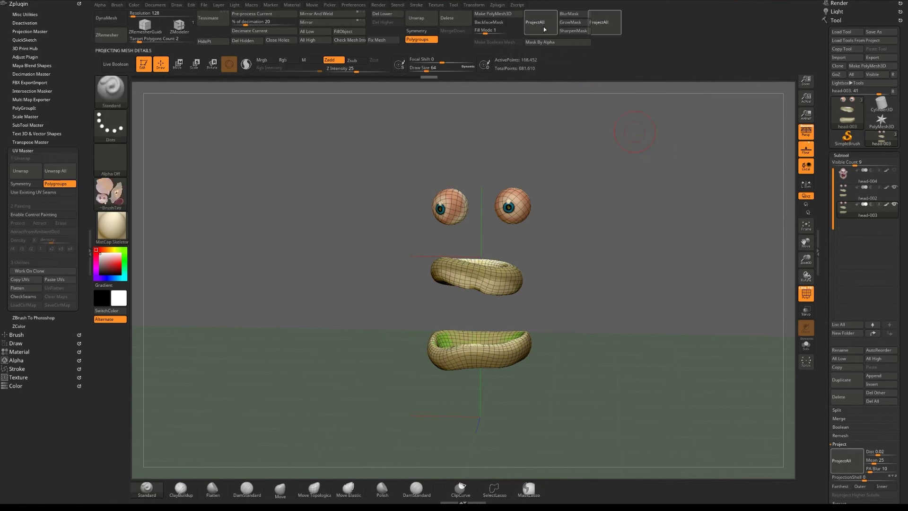
pyautogui.hotkey('ctrl', 'd')
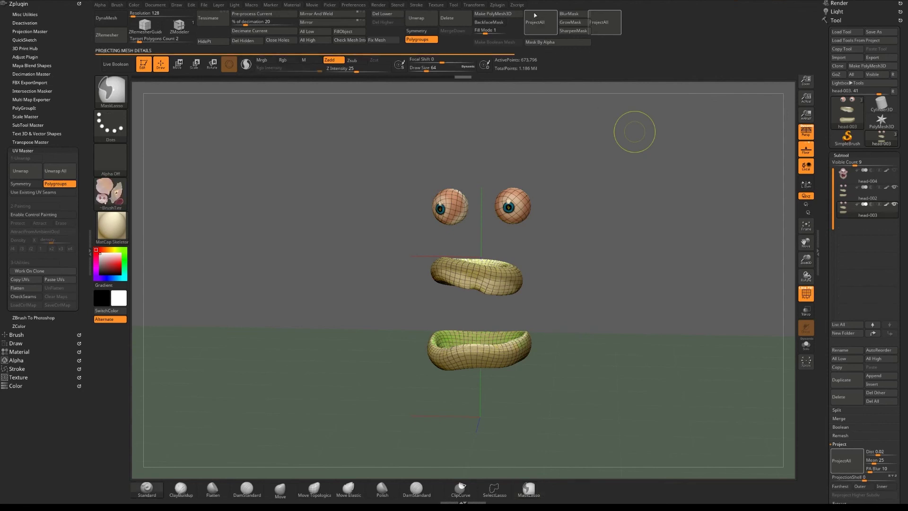
# Move the original head-002 eyes and teeth aside to compare them with the projected copy, and delete that original subtool
pyautogui.click(851, 191)
pyautogui.press('w')
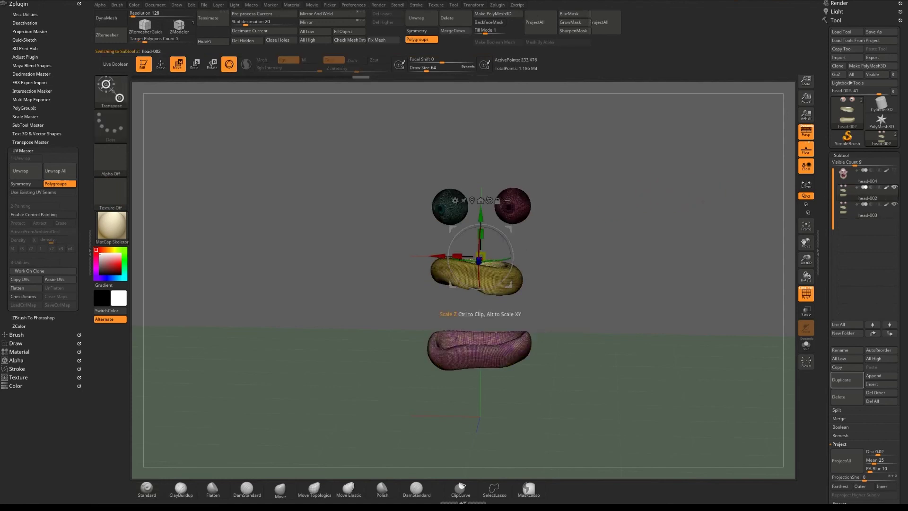
pyautogui.moveTo(437, 256); pyautogui.dragTo(246, 253)
pyautogui.moveTo(401, 224); pyautogui.dragTo(585, 197)
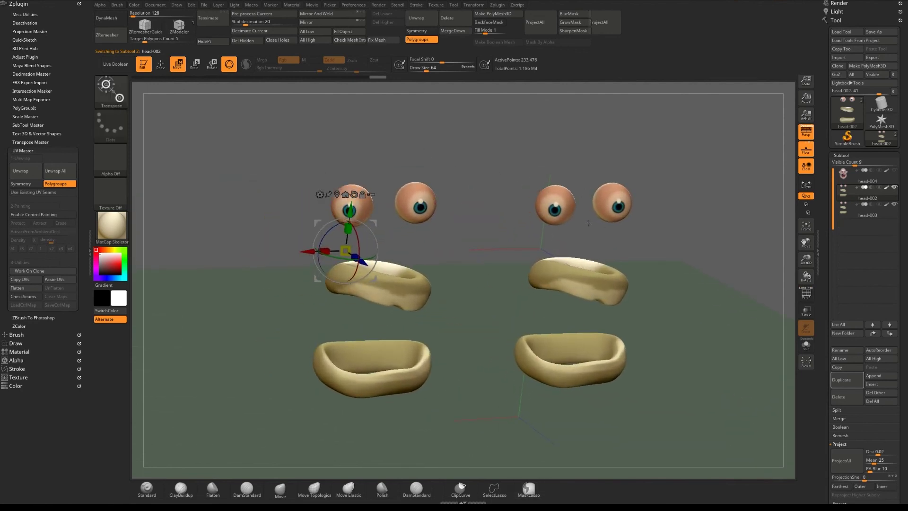
pyautogui.moveTo(512, 166); pyautogui.dragTo(563, 203)
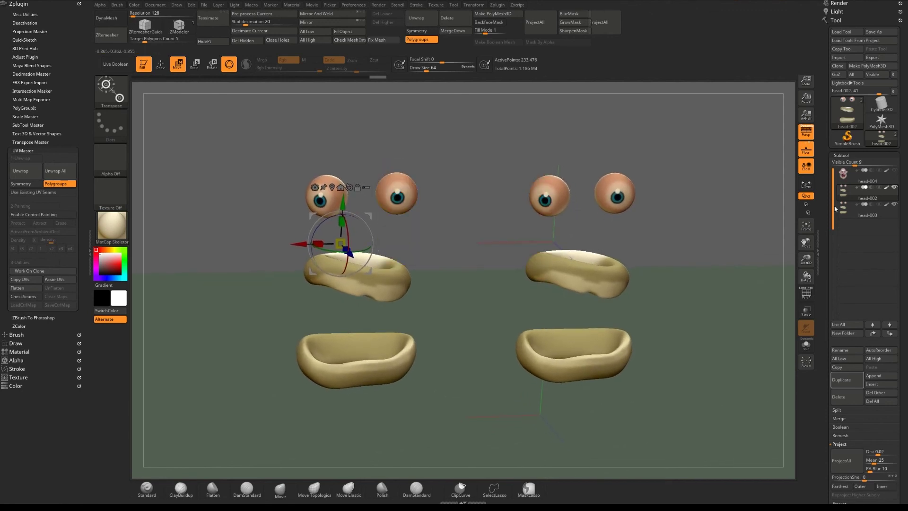
pyautogui.click(837, 399)
# Create a 2048 texture map for the head-003 eyes and teeth from their polypaint and preview it
pyautogui.moveTo(699, 221); pyautogui.dragTo(825, 274)
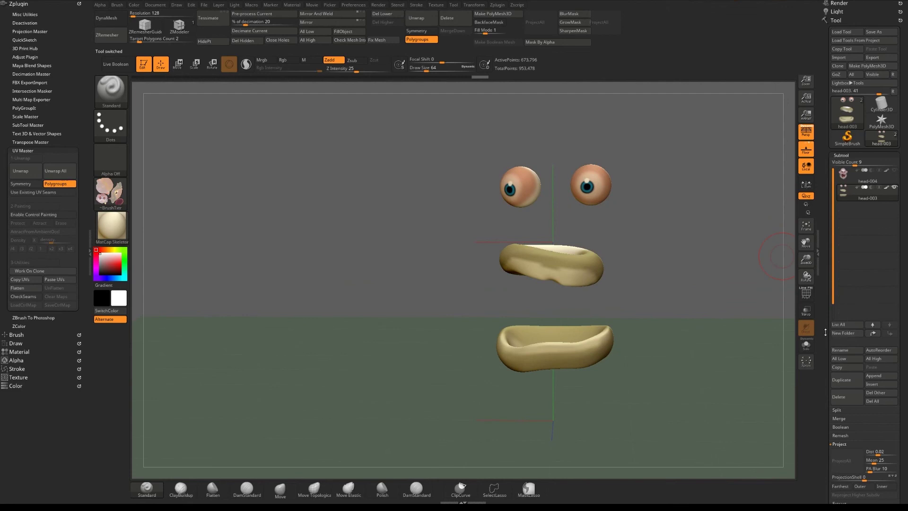
pyautogui.scroll(-10, 825, 332)
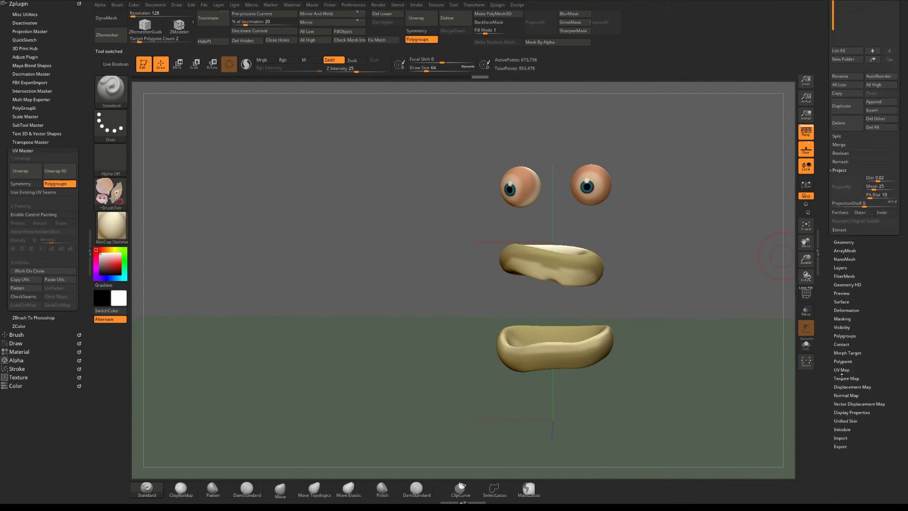
pyautogui.click(841, 369)
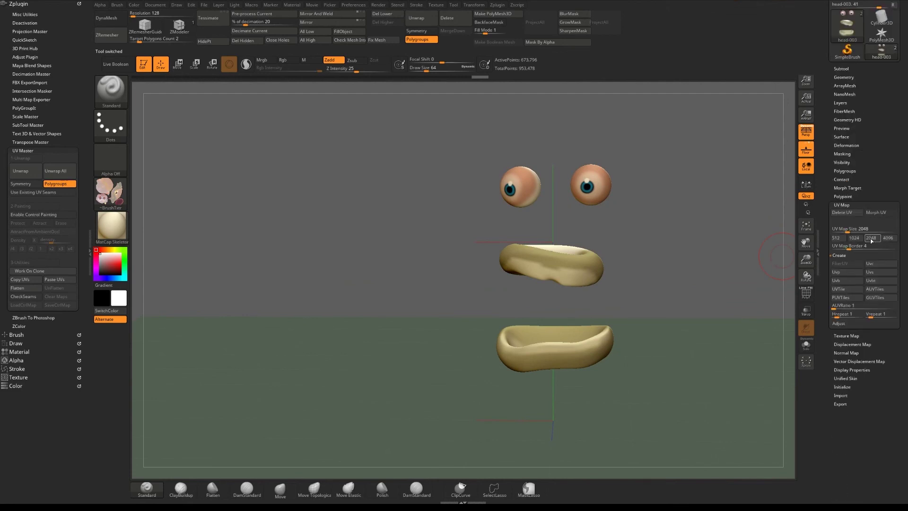
pyautogui.click(842, 204)
pyautogui.click(846, 213)
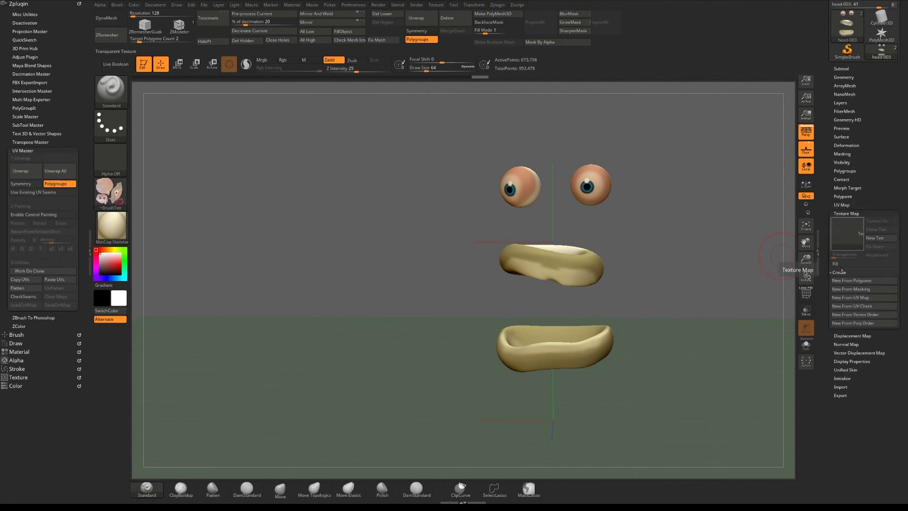
pyautogui.click(850, 282)
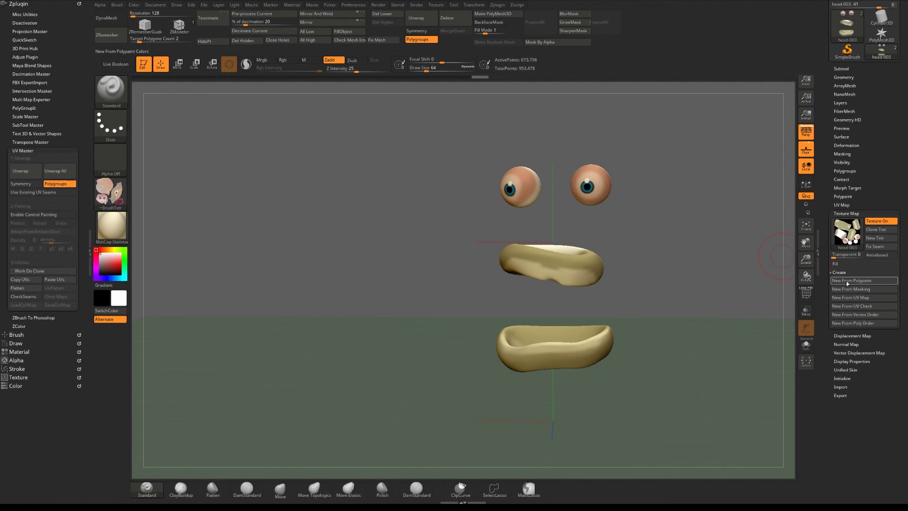
pyautogui.moveTo(849, 232)
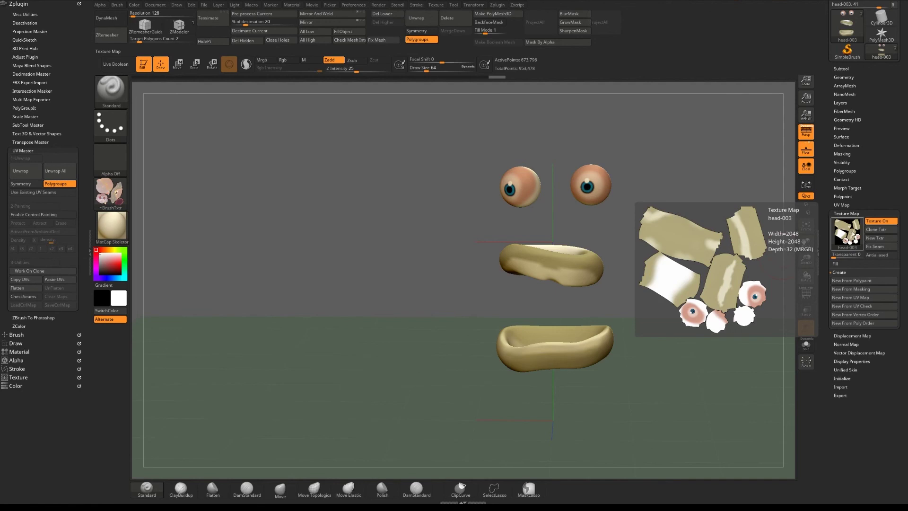
# Make the head-004 subtool visible together with the head-003 eyes and teeth and view the complete head
pyautogui.click(840, 69)
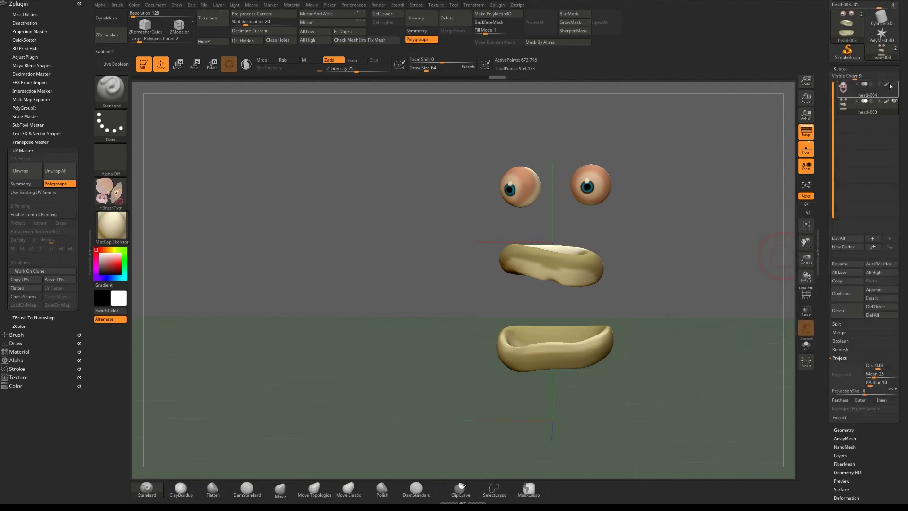
pyautogui.click(894, 84)
pyautogui.keyDown('alt'); pyautogui.moveTo(451, 119); pyautogui.dragTo(389, 165); pyautogui.keyUp('alt')
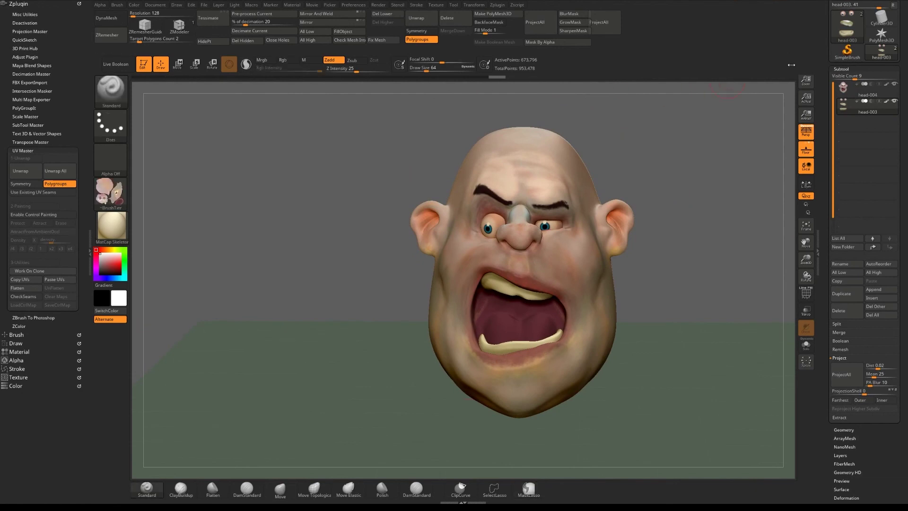
# Open the OBJ mesh export dialog for the head-003 eyes and teeth and close it without saving
pyautogui.scroll(3, 823, 56)
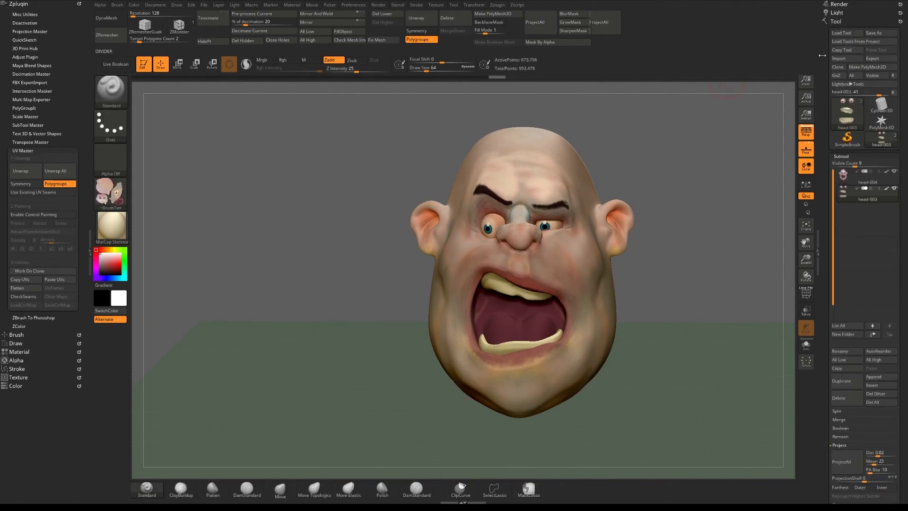
pyautogui.click(868, 58)
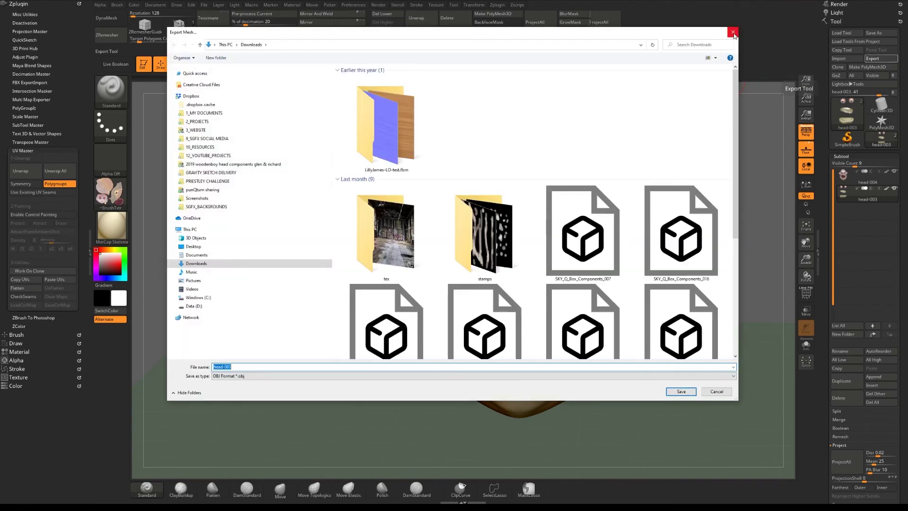
pyautogui.click(732, 31)
pyautogui.click(871, 191)
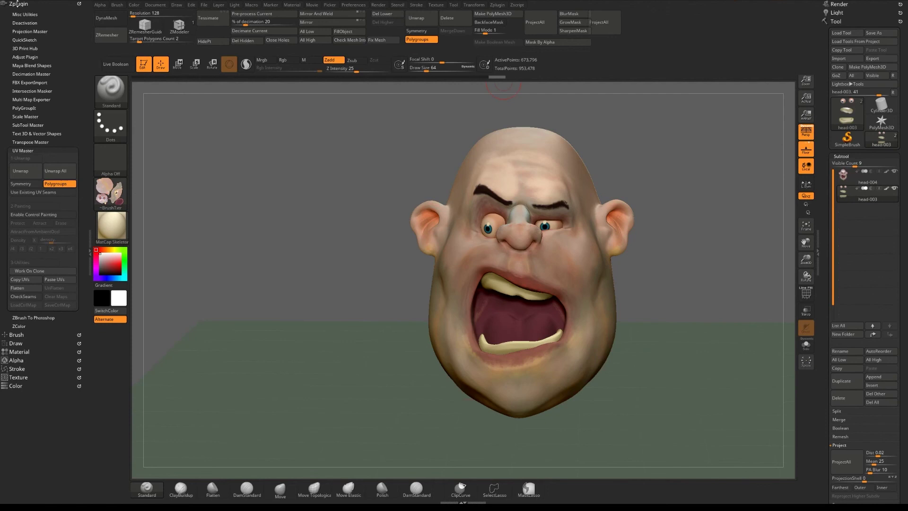
# Examine the Multi Map Exporter's map types, map size and export options, and collapse the plugin list
pyautogui.click(23, 150)
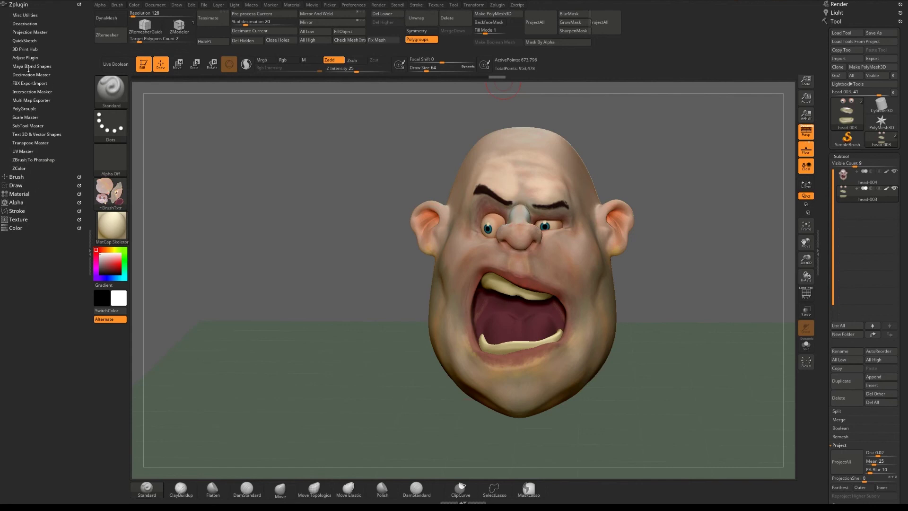
pyautogui.moveTo(9, 79); pyautogui.dragTo(9, 75)
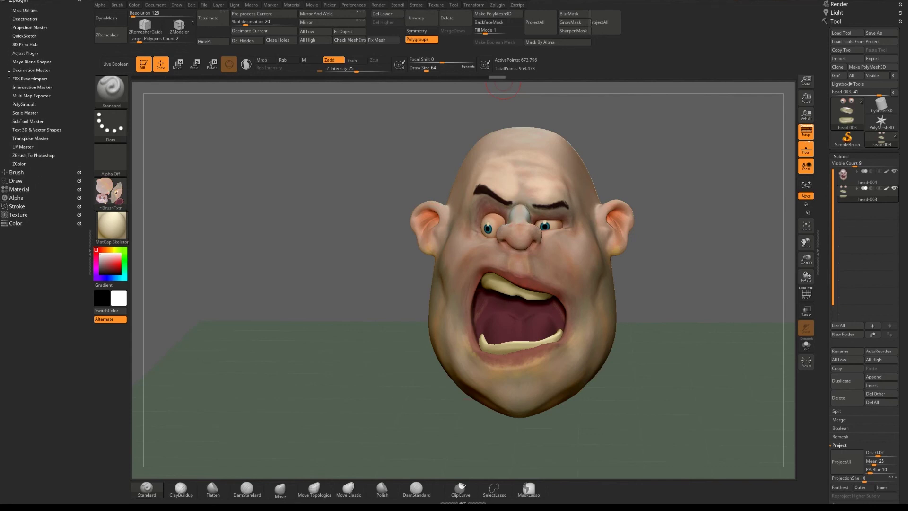
pyautogui.click(21, 96)
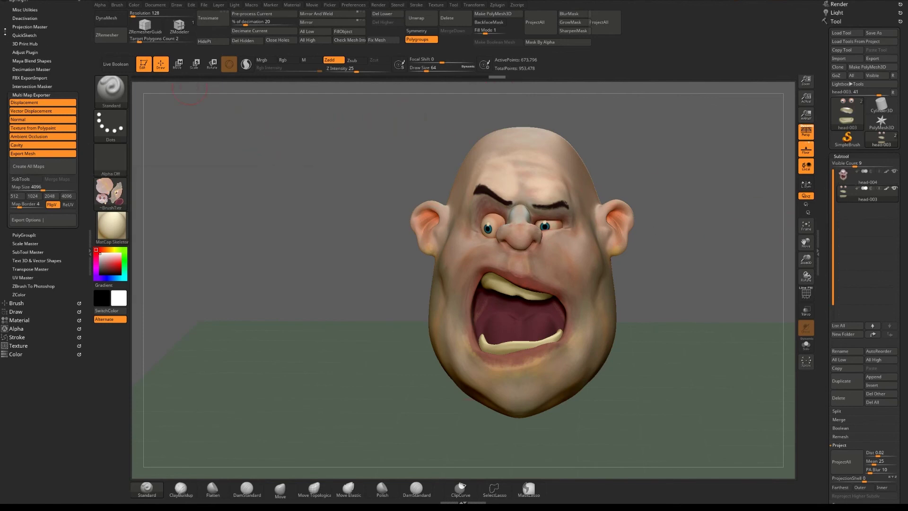
pyautogui.scroll(1, 5, 32)
pyautogui.click(18, 4)
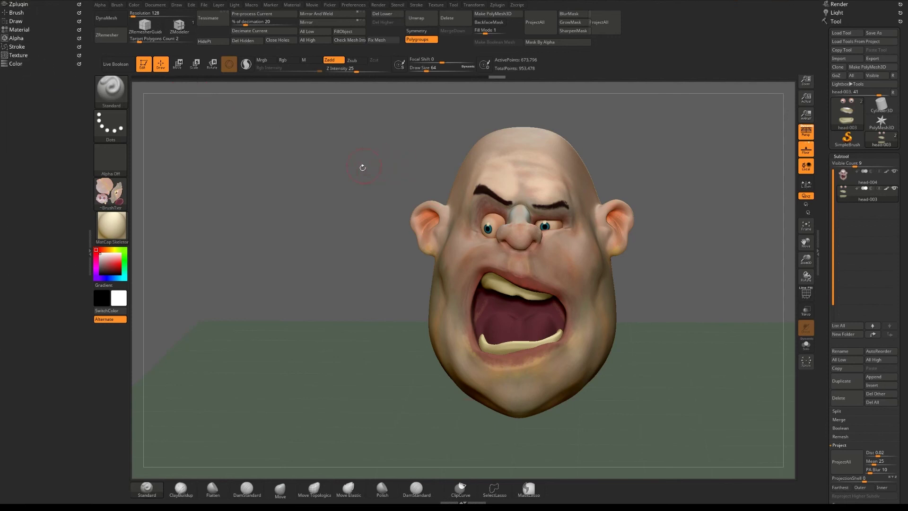
# Stamp a snapshot of the finished head in front view on the canvas and place the live head in side view beside it
pyautogui.moveTo(380, 154); pyautogui.dragTo(338, 148)
pyautogui.keyDown('ctrl'); pyautogui.moveTo(338, 148); pyautogui.dragTo(416, 203, button='right'); pyautogui.keyUp('ctrl')
pyautogui.moveTo(396, 173)
pyautogui.keyDown('ctrl'); pyautogui.mouseDown(button='right')
pyautogui.moveTo(378, 156)
pyautogui.moveTo(417, 167)
pyautogui.mouseUp(button='right'); pyautogui.keyUp('ctrl')
pyautogui.moveTo(416, 167); pyautogui.dragTo(399, 145)
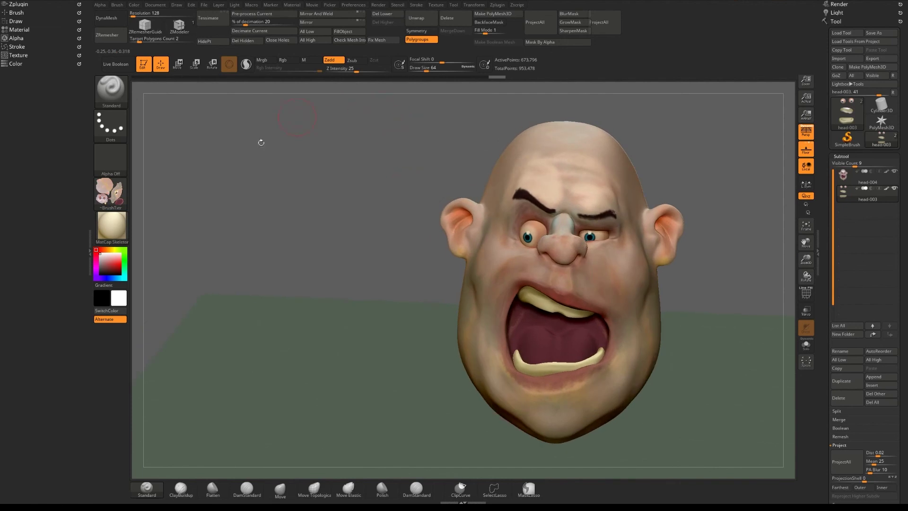
pyautogui.keyDown('alt'); pyautogui.moveTo(376, 234); pyautogui.dragTo(201, 221); pyautogui.keyUp('alt')
pyautogui.moveTo(412, 235)
pyautogui.keyDown('ctrl'); pyautogui.mouseDown(button='right')
pyautogui.moveTo(515, 260)
pyautogui.moveTo(277, 279)
pyautogui.mouseUp(button='right'); pyautogui.keyUp('ctrl')
pyautogui.press('shift')
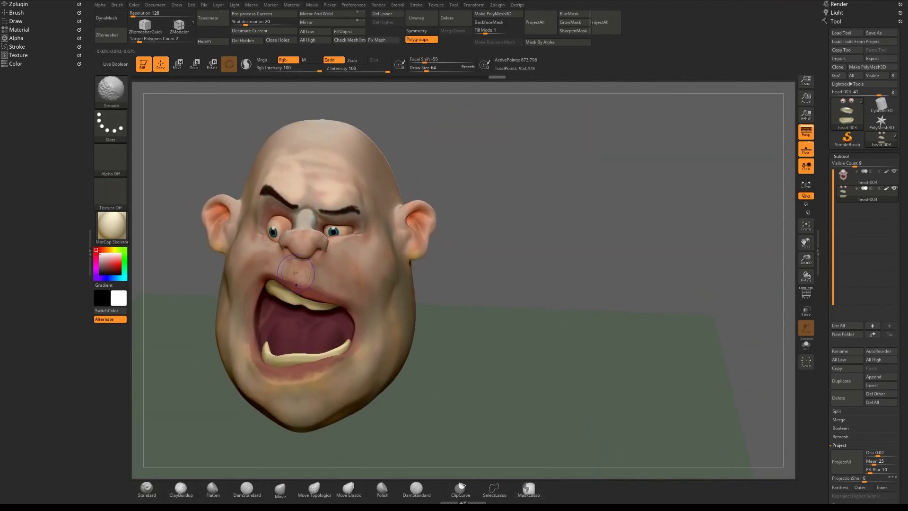
pyautogui.hotkey('shift', 's')
pyautogui.keyDown('alt'); pyautogui.moveTo(233, 144); pyautogui.dragTo(502, 154); pyautogui.keyUp('alt')
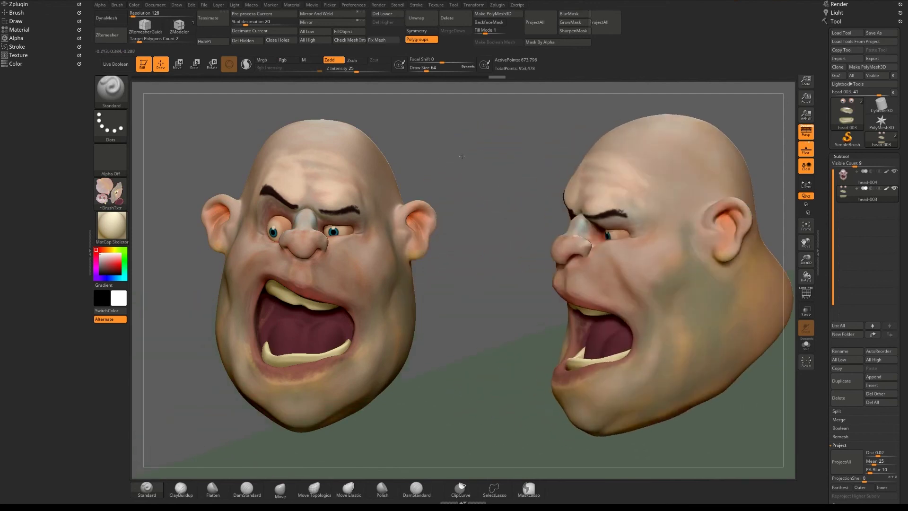